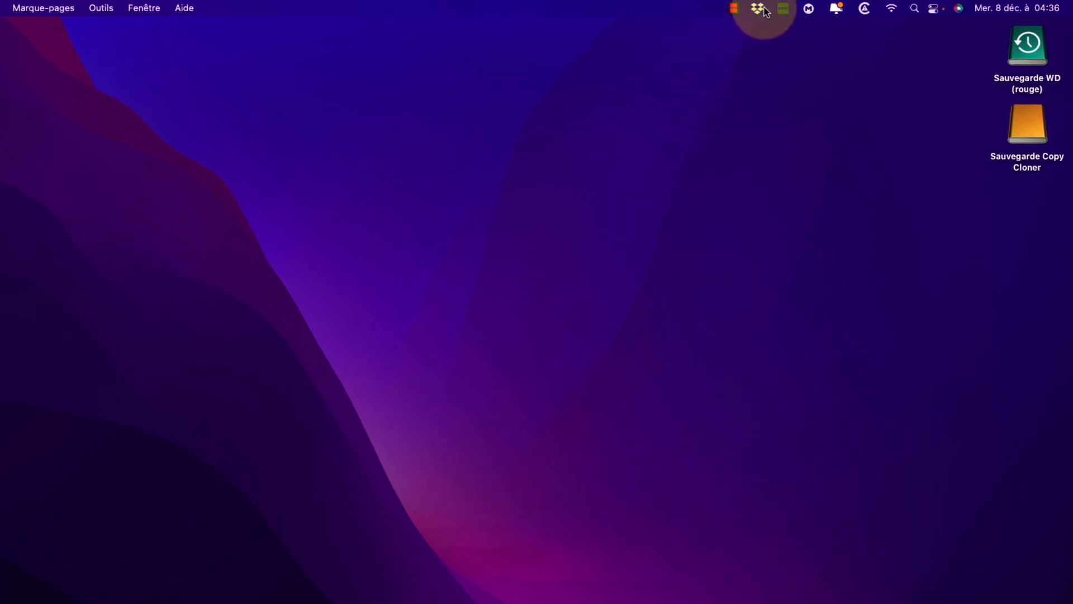
# View Dropbox's recent activity, and open the local Dropbox folder in Finder.
pyautogui.click(759, 9)
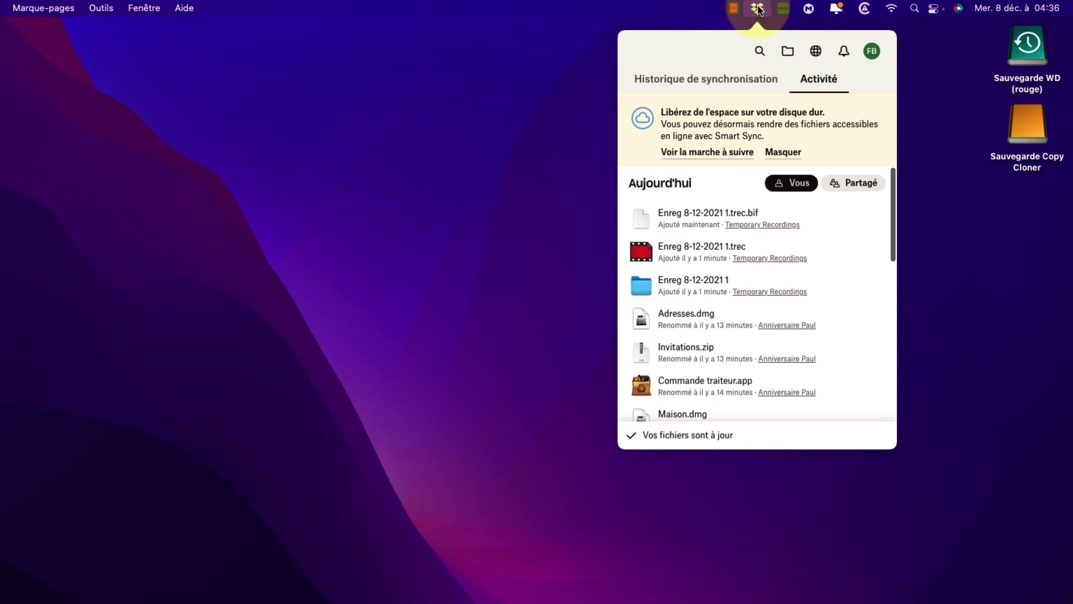
pyautogui.click(757, 8)
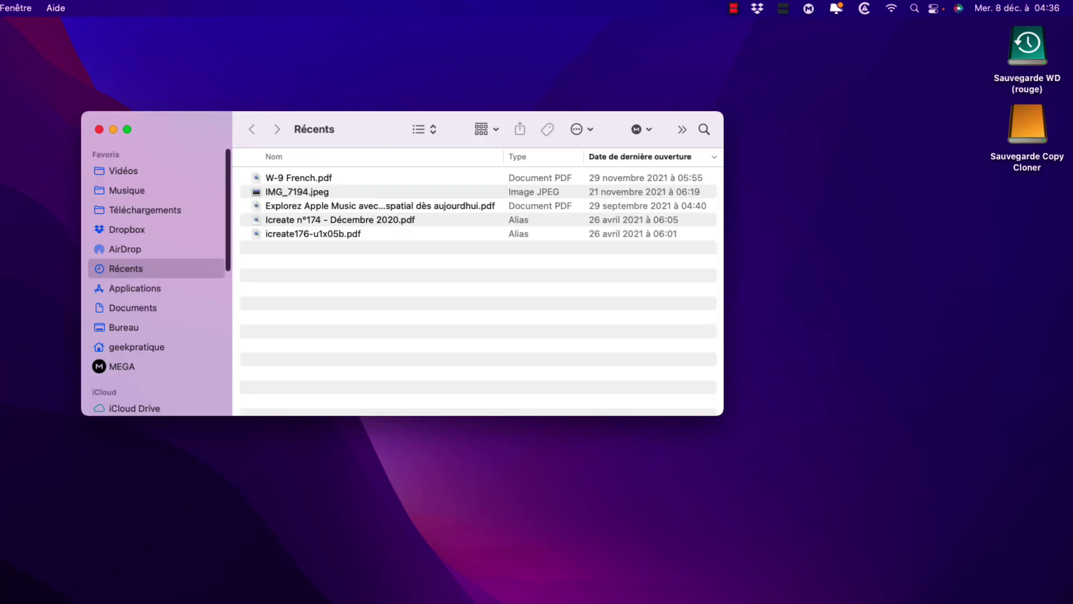
pyautogui.moveTo(376, 114); pyautogui.dragTo(314, 209)
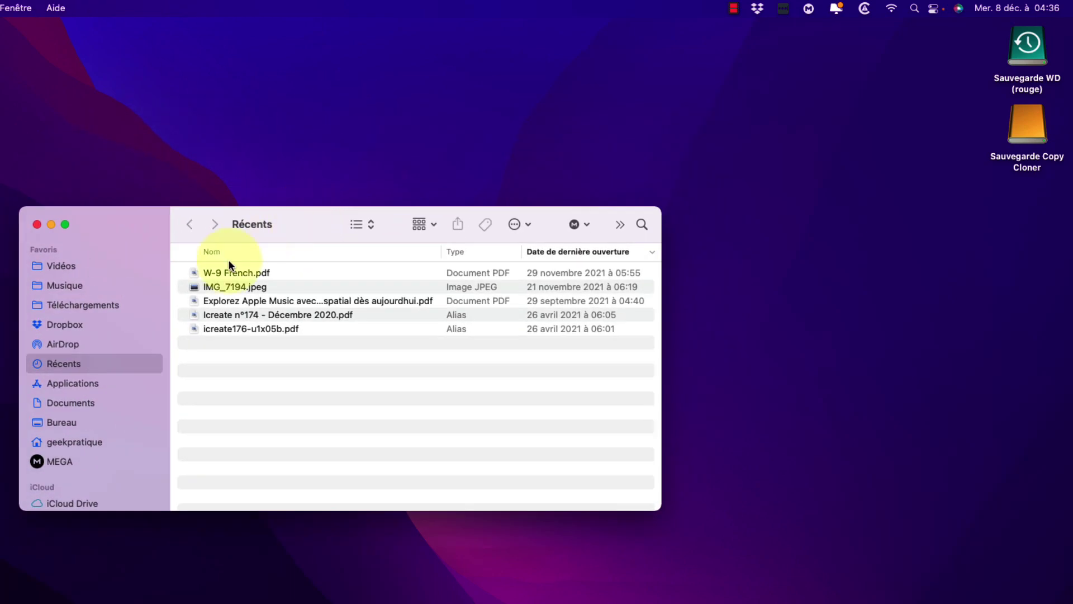
pyautogui.click(68, 324)
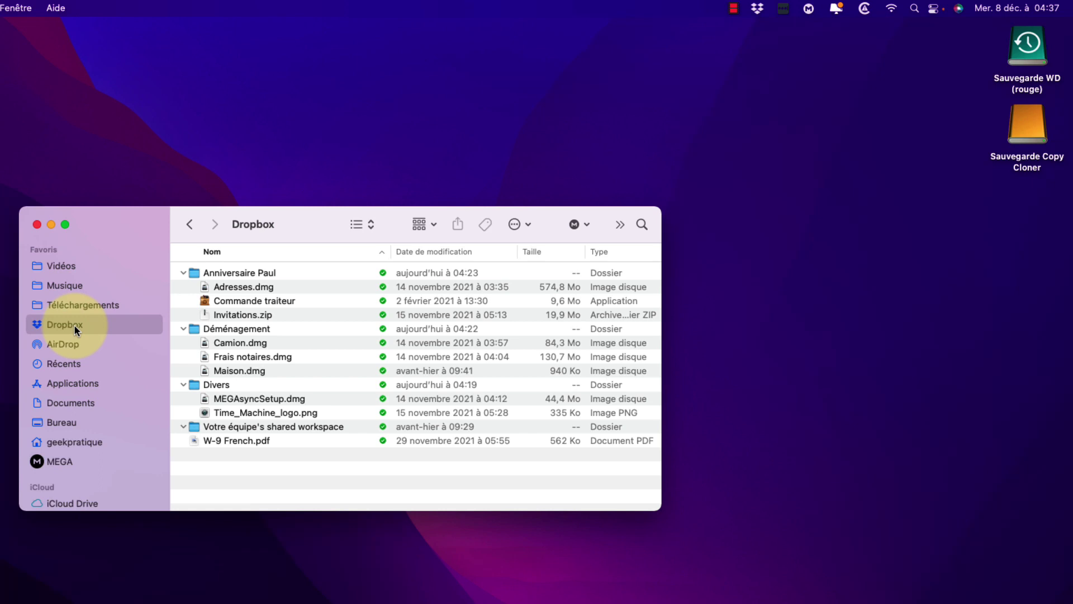
# Collapse the birthday folder and the Déménagement folder in the local Dropbox folder's file list.
pyautogui.click(228, 284)
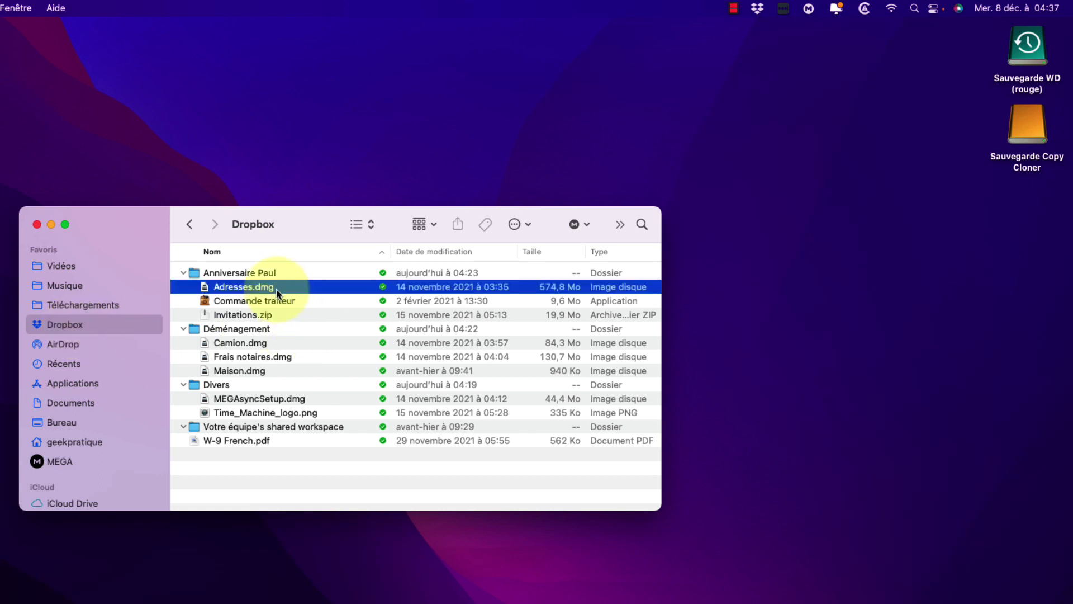
pyautogui.click(229, 273)
pyautogui.click(183, 272)
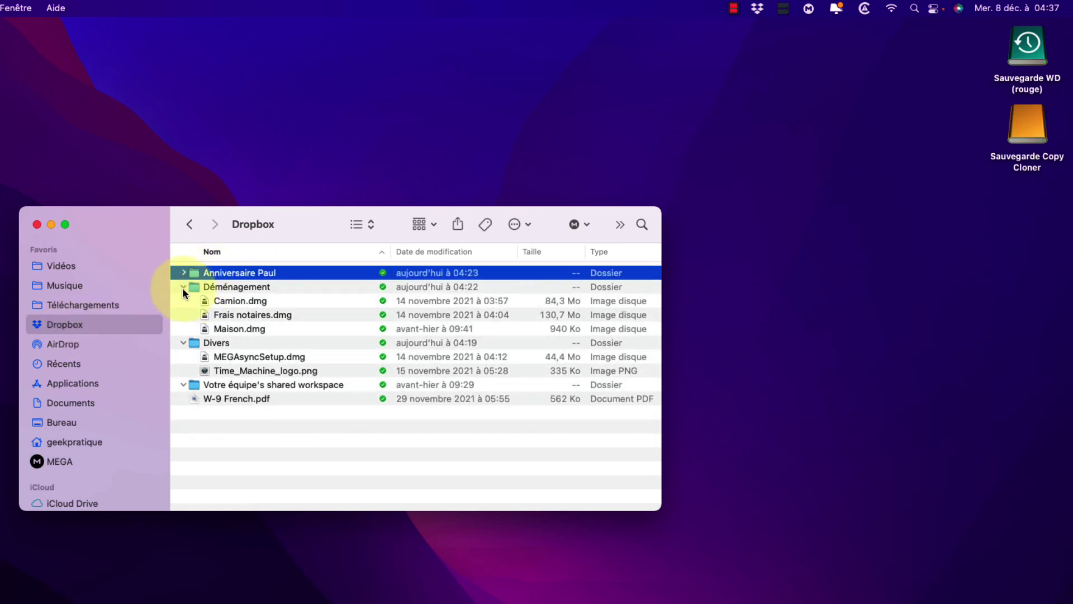
pyautogui.click(183, 287)
pyautogui.click(215, 300)
pyautogui.click(211, 311)
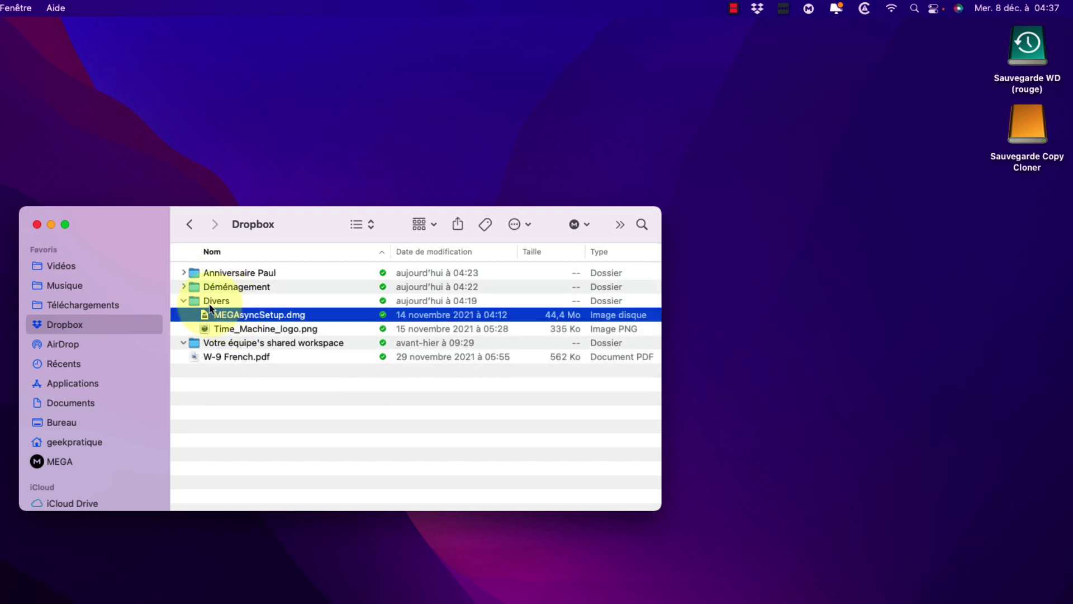
# Examine the sync status marks of the folders and files in the local Dropbox folder.
pyautogui.click(383, 273)
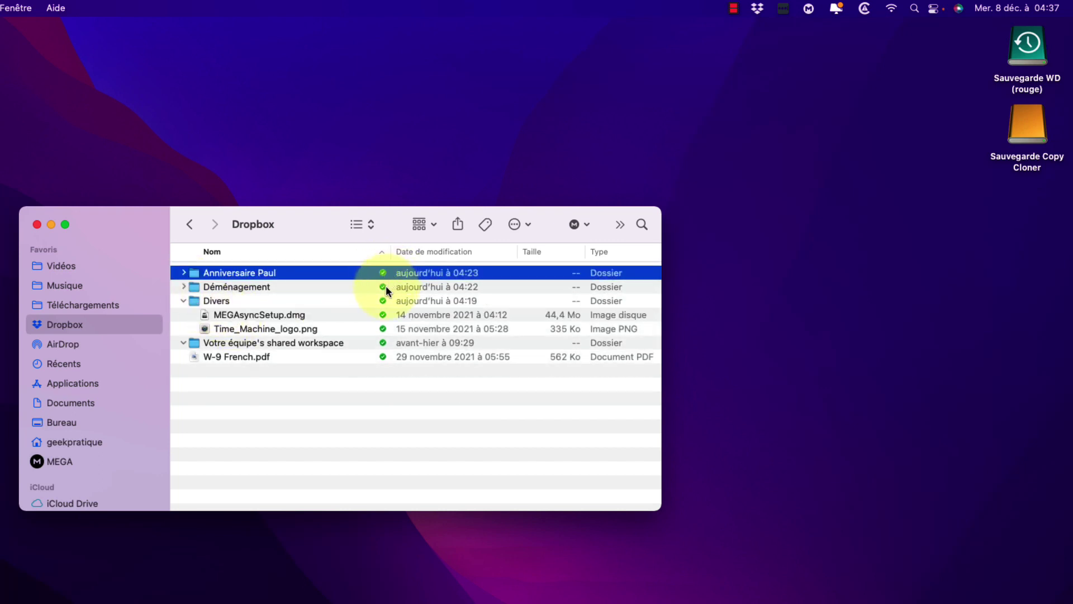
pyautogui.click(385, 286)
pyautogui.click(386, 301)
pyautogui.click(383, 315)
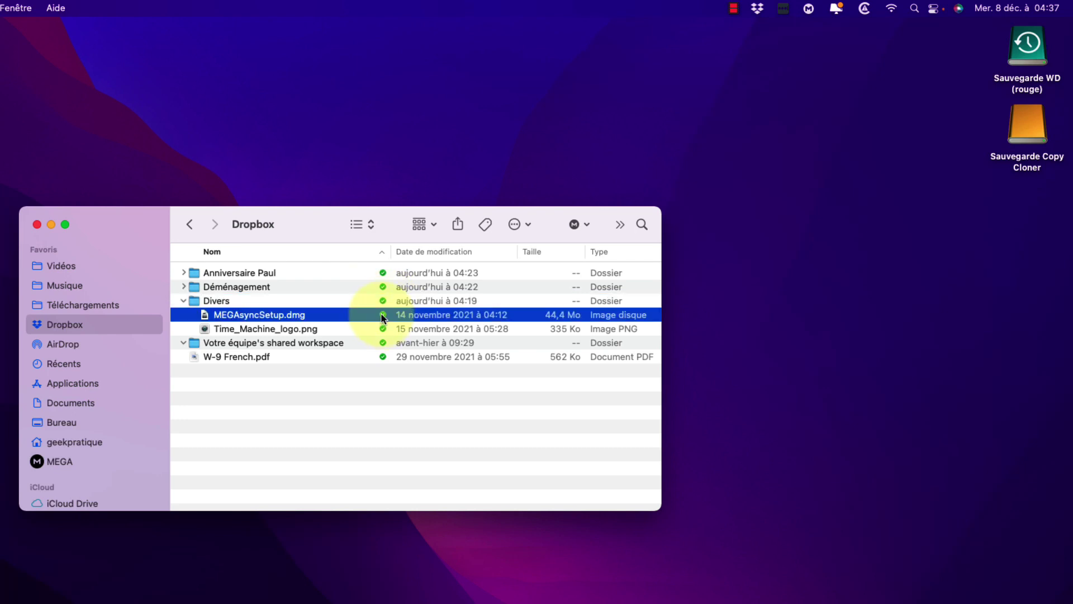
pyautogui.click(374, 328)
pyautogui.click(360, 342)
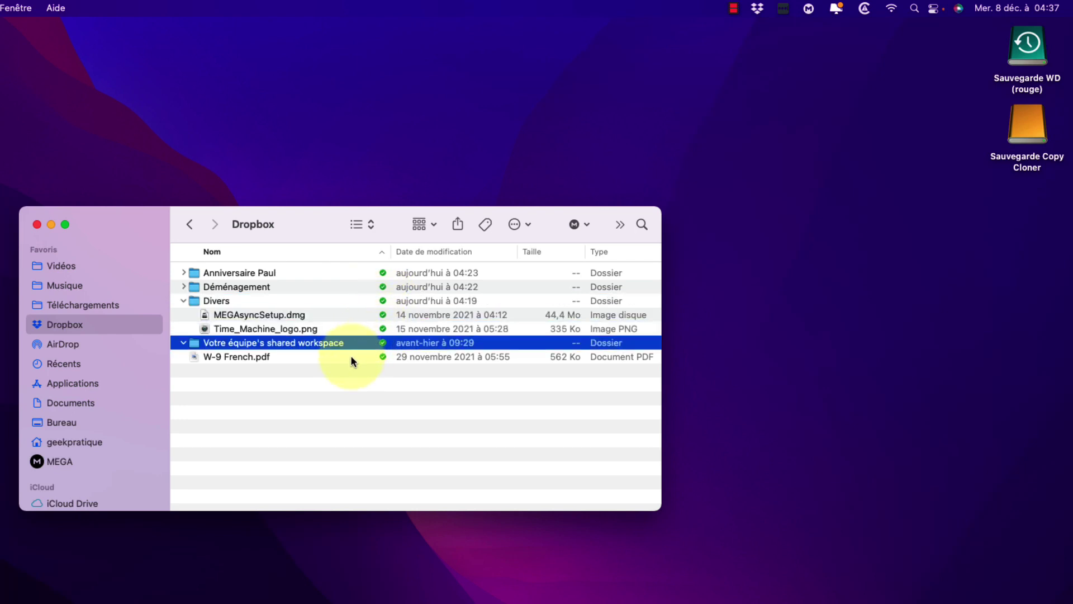
pyautogui.click(351, 357)
pyautogui.click(330, 342)
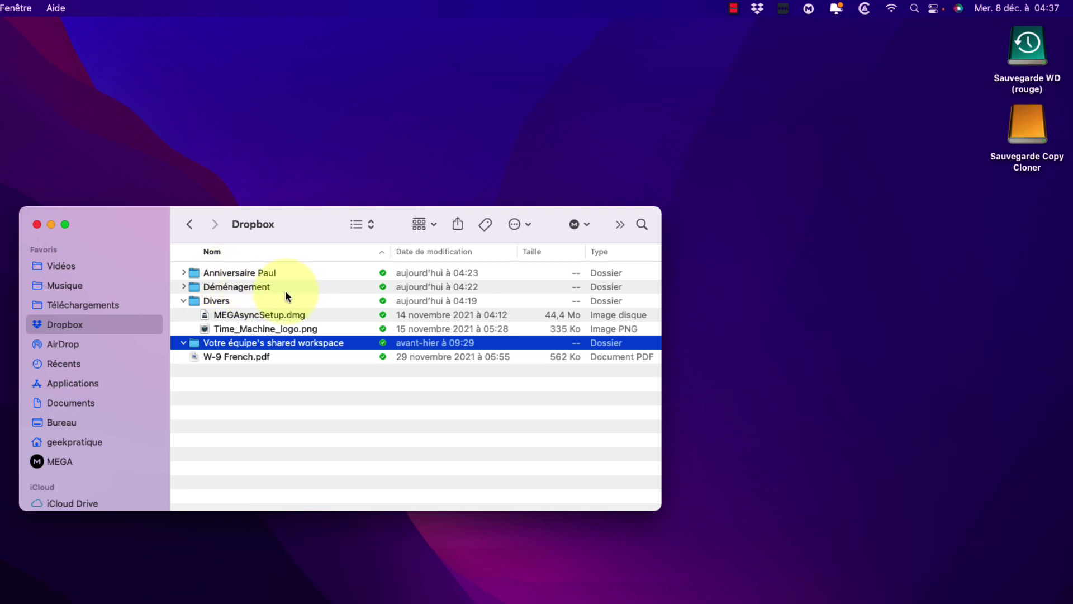
# Open the Dropbox website from the Dropbox activity window and show all files stored online.
pyautogui.click(758, 9)
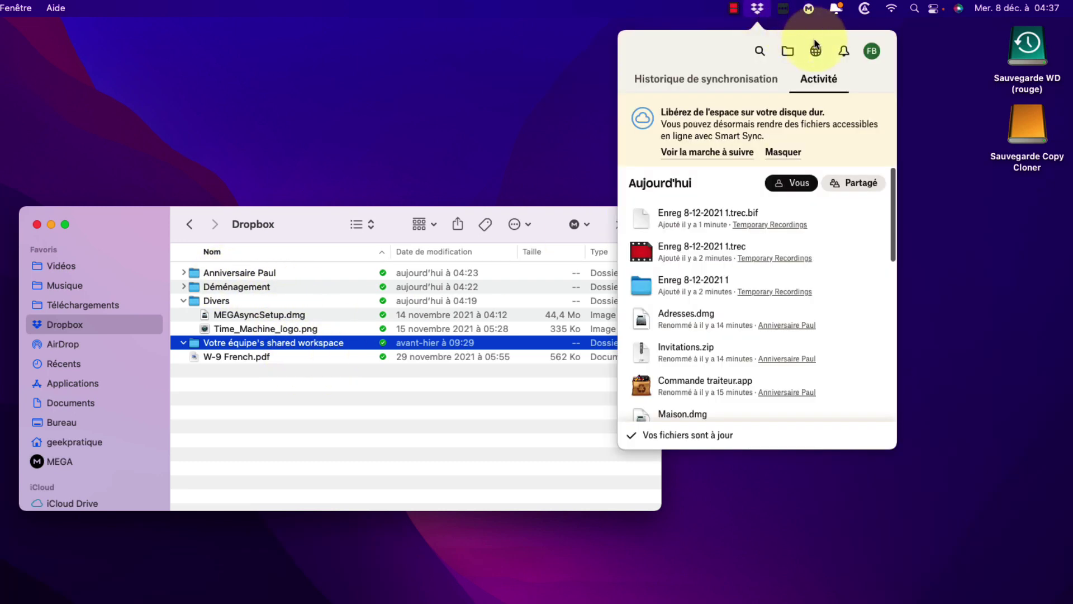
pyautogui.click(816, 52)
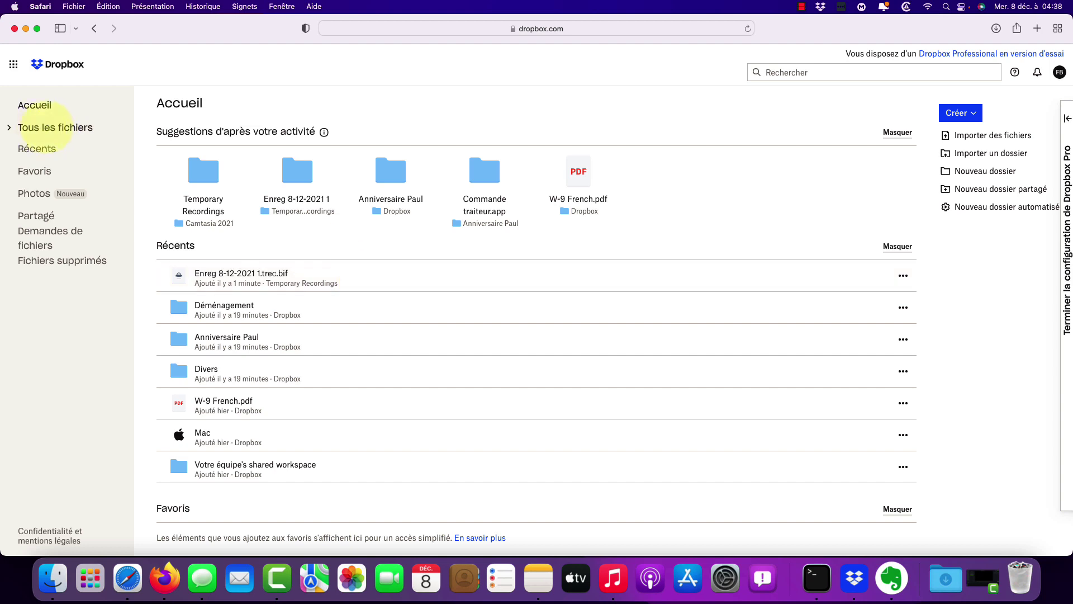
pyautogui.click(46, 126)
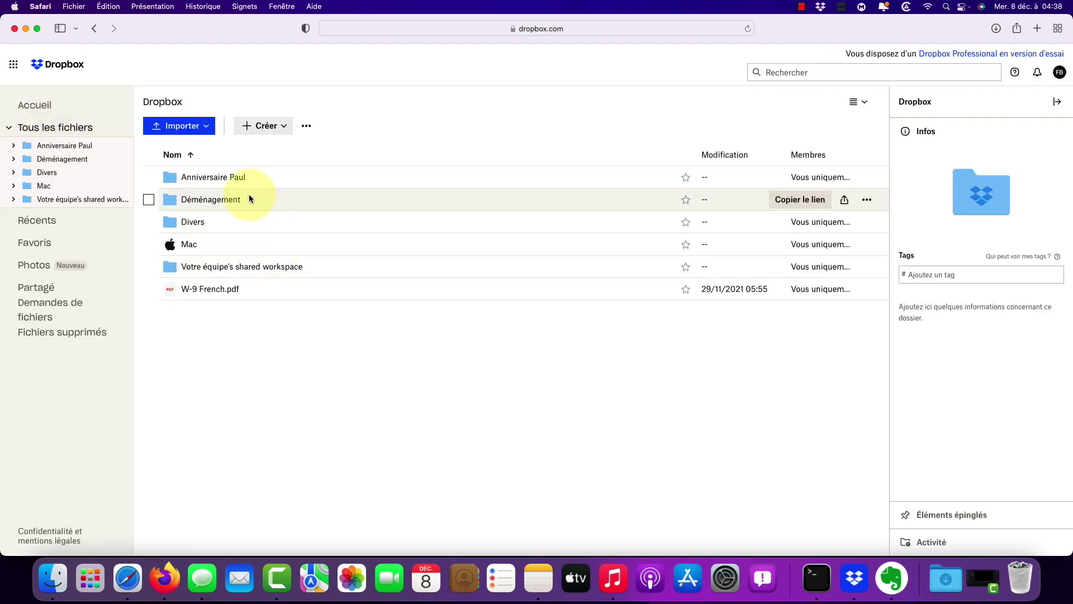
# Compare the local Dropbox folder in Finder with the file list on the Dropbox website.
pyautogui.click(49, 582)
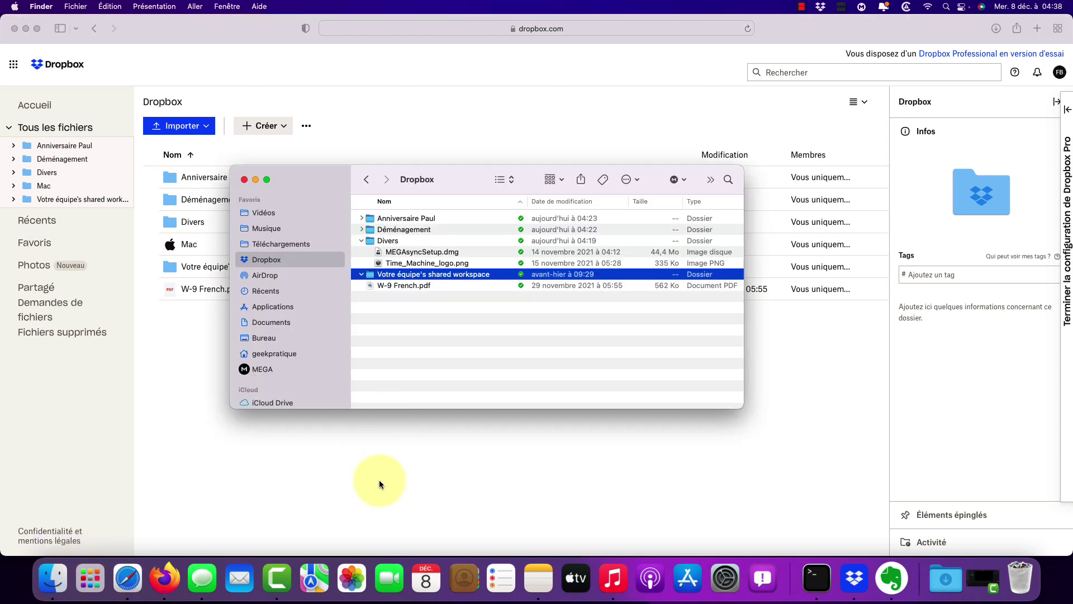
pyautogui.click(413, 218)
pyautogui.moveTo(323, 179); pyautogui.dragTo(499, 176)
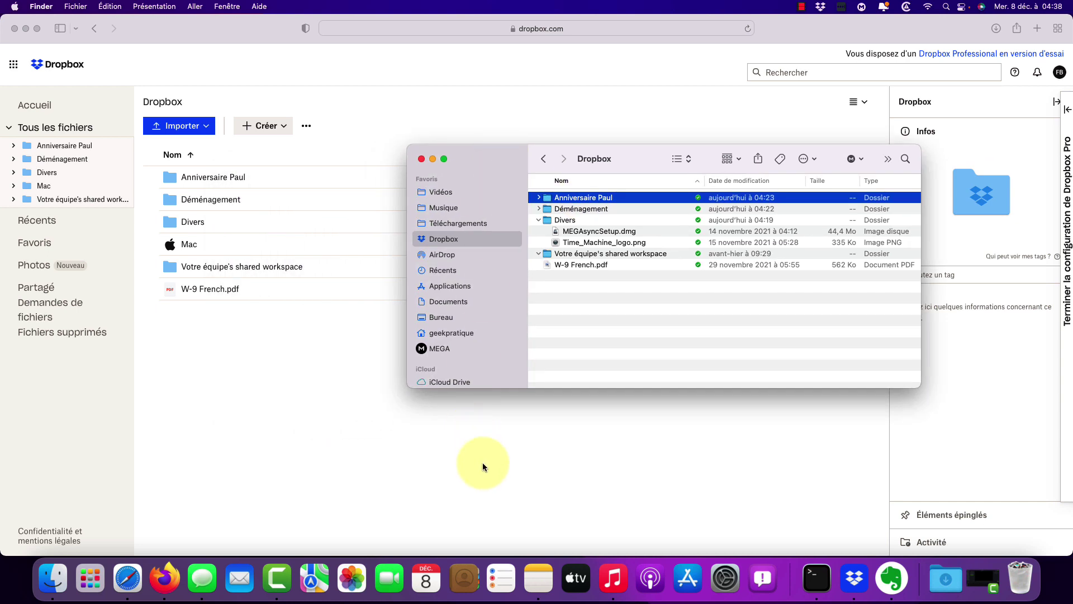
pyautogui.click(483, 467)
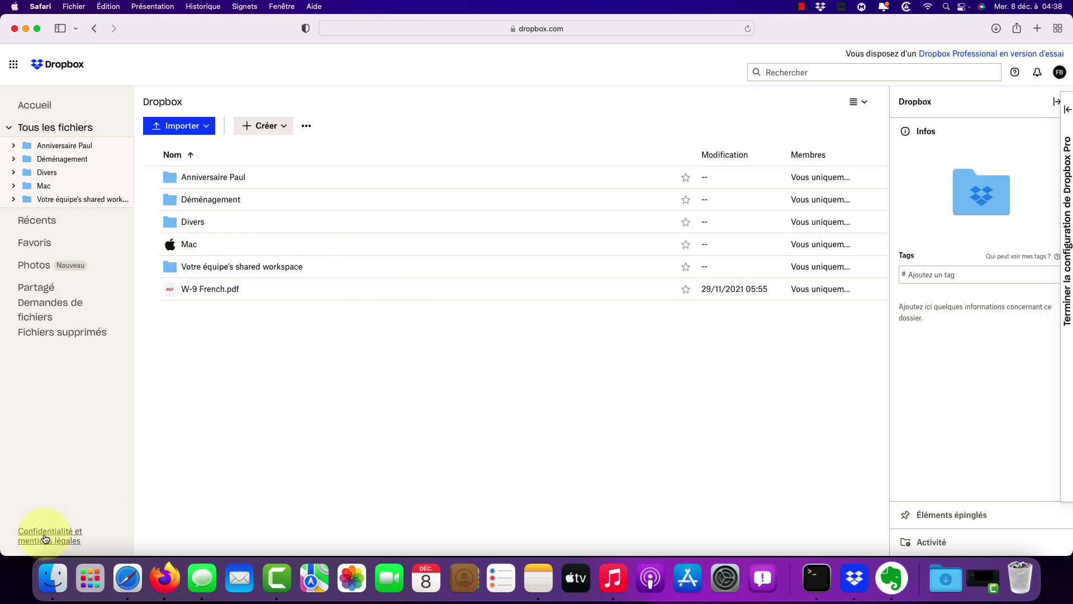
pyautogui.click(53, 578)
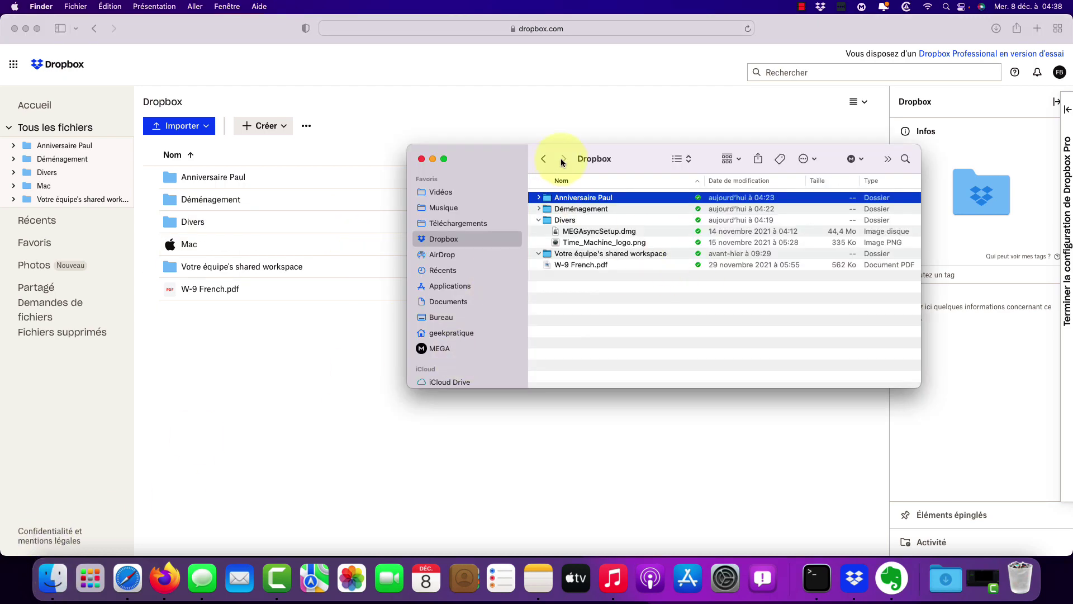
pyautogui.moveTo(653, 157); pyautogui.dragTo(527, 246)
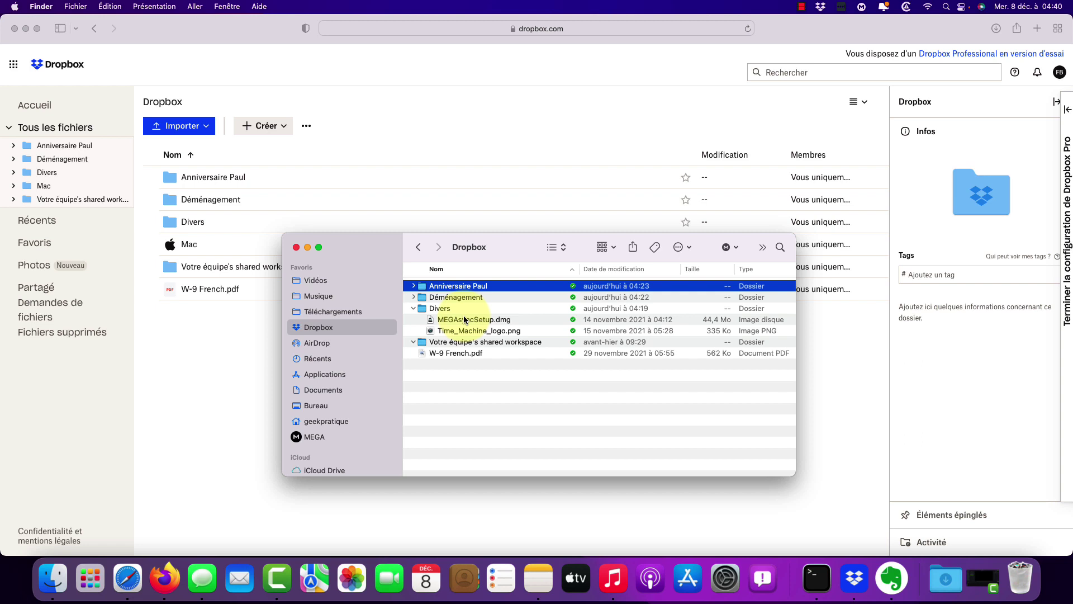
pyautogui.click(216, 354)
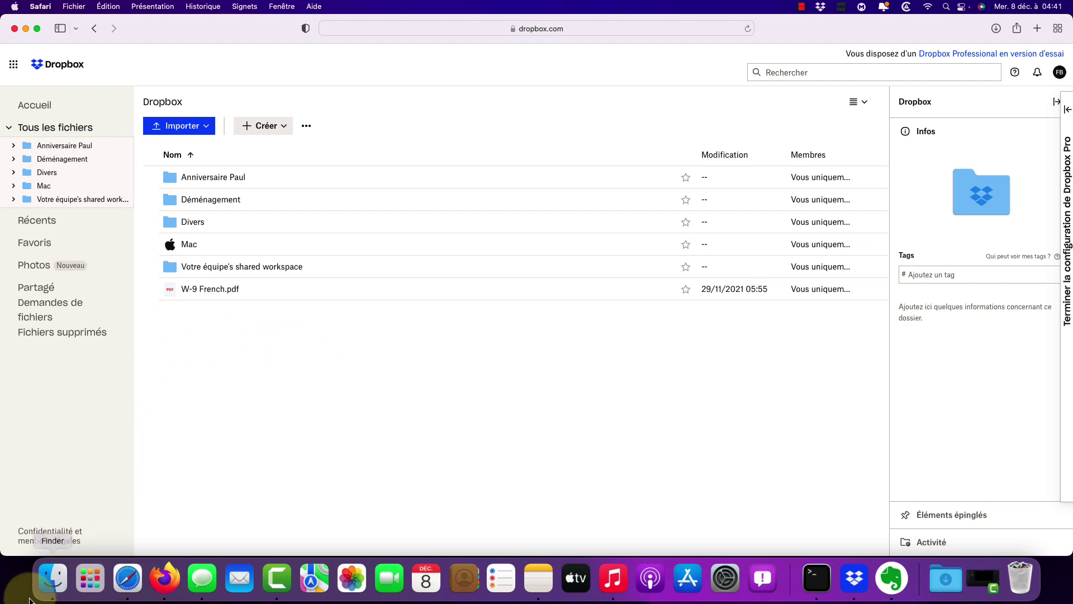
# Switch to Finder and look through the Téléchargements, Vidéos and Musique folders.
pyautogui.click(52, 579)
pyautogui.click(335, 343)
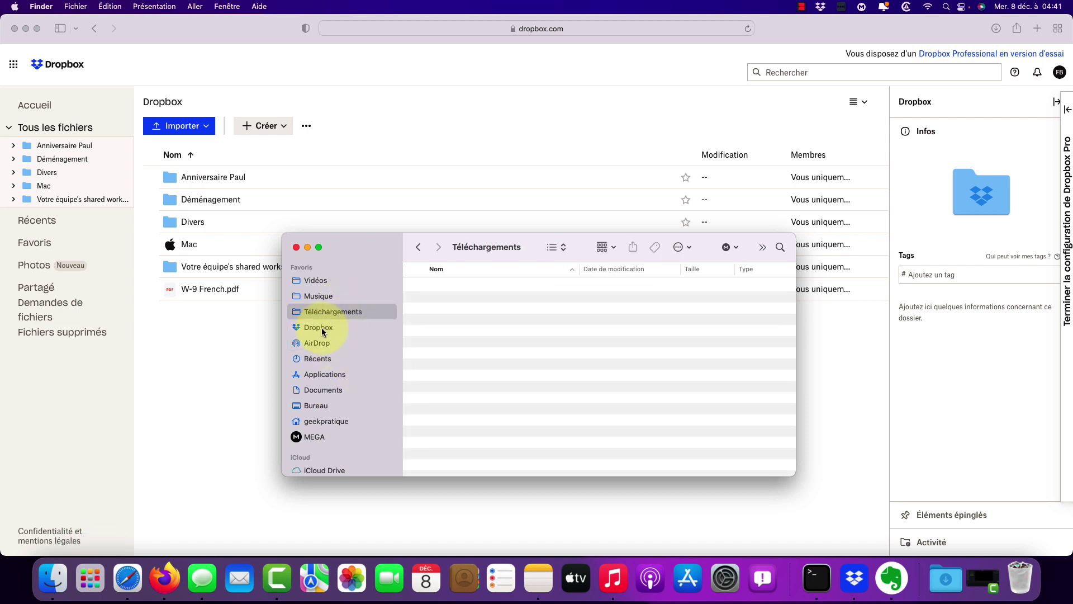
pyautogui.click(323, 328)
pyautogui.click(327, 314)
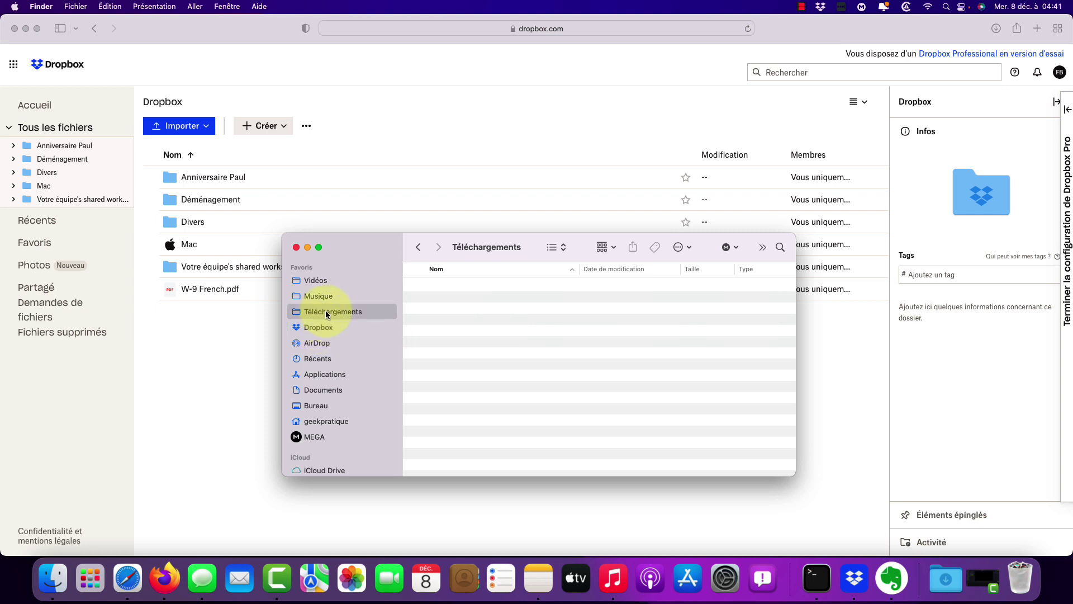
pyautogui.click(316, 280)
pyautogui.click(318, 296)
pyautogui.click(331, 283)
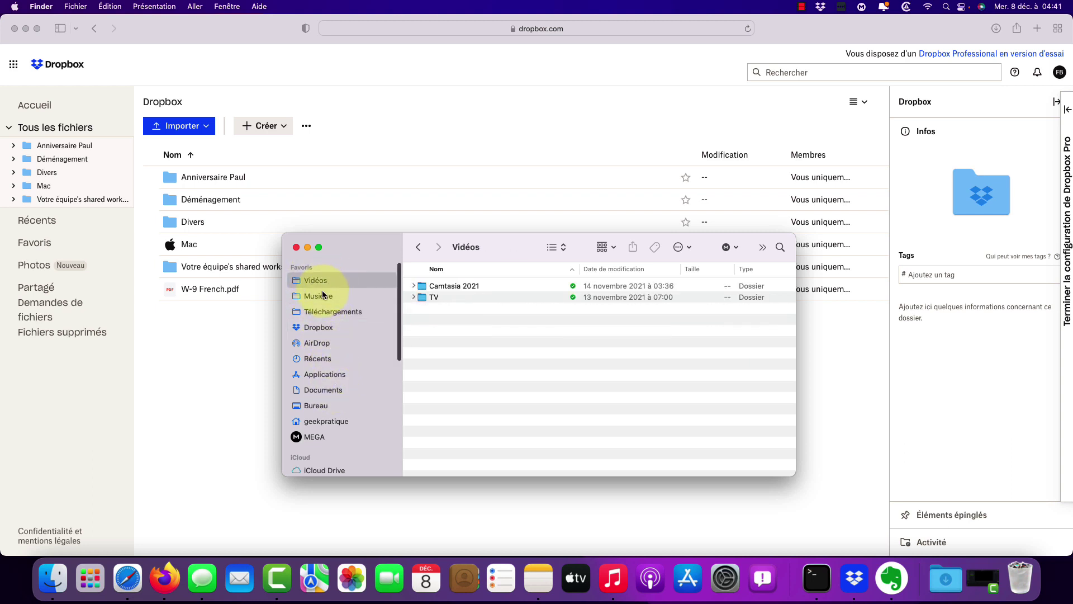
pyautogui.click(321, 292)
# Open the Mac folder on the Dropbox website and compare its contents with the folders in Finder.
pyautogui.click(212, 332)
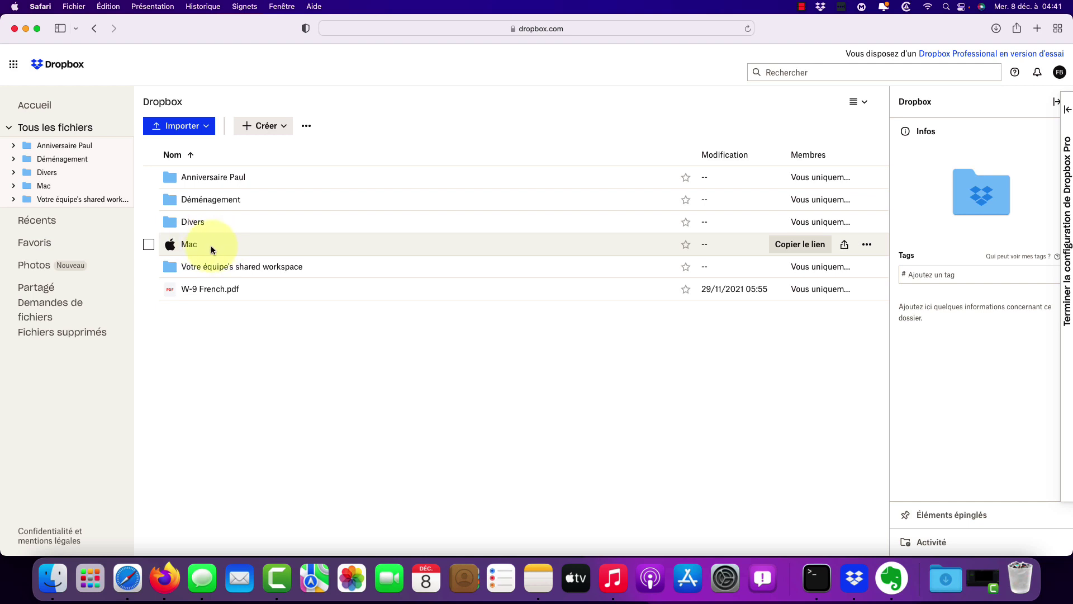
pyautogui.click(211, 247)
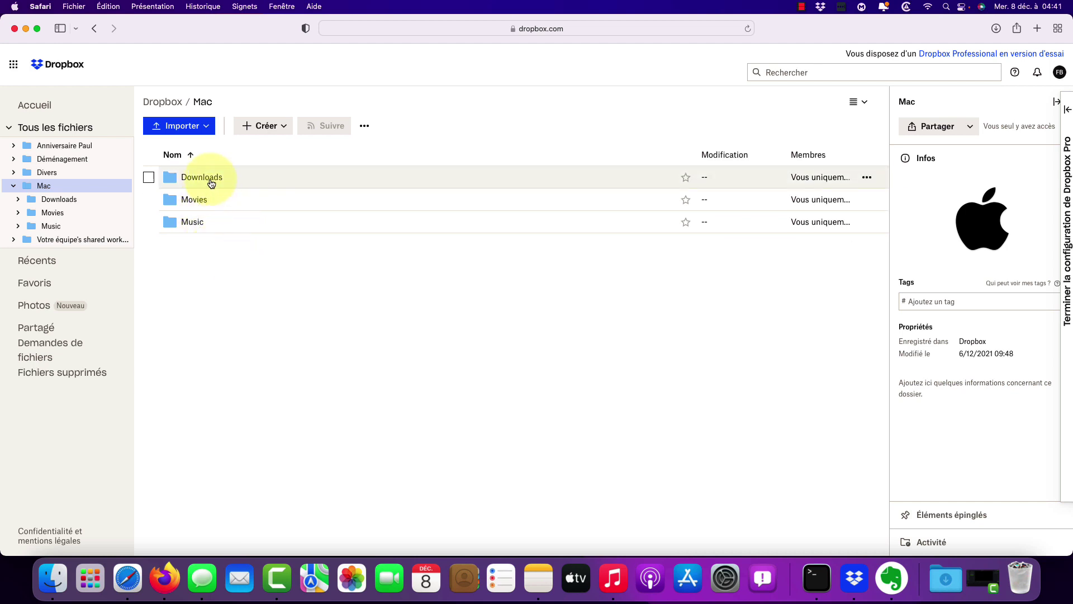
pyautogui.click(53, 579)
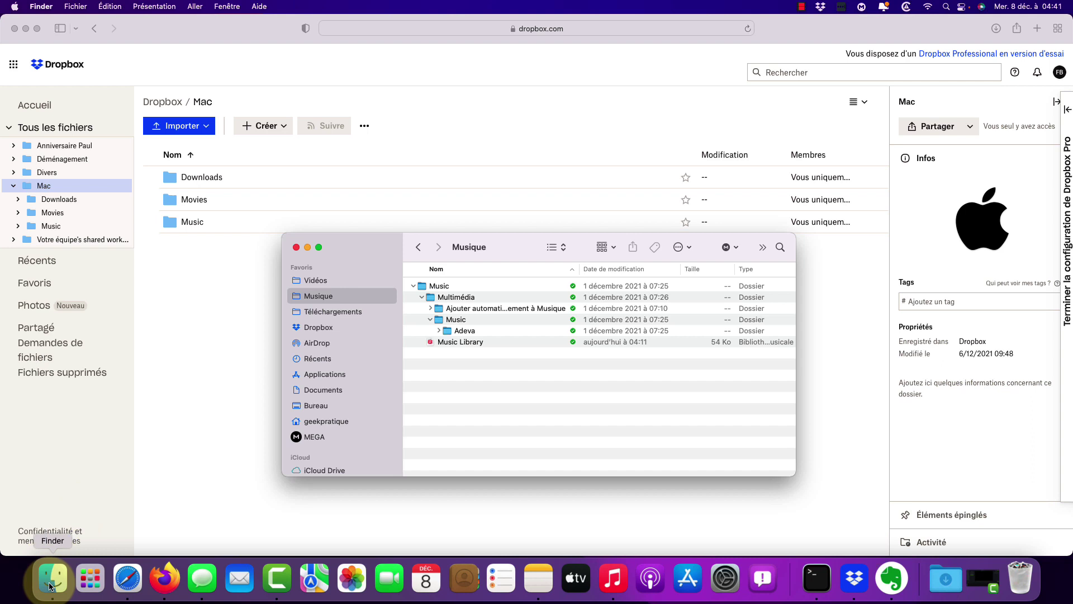
# Return to the website and launch the Dropbox app to open the local Dropbox folder.
pyautogui.click(349, 501)
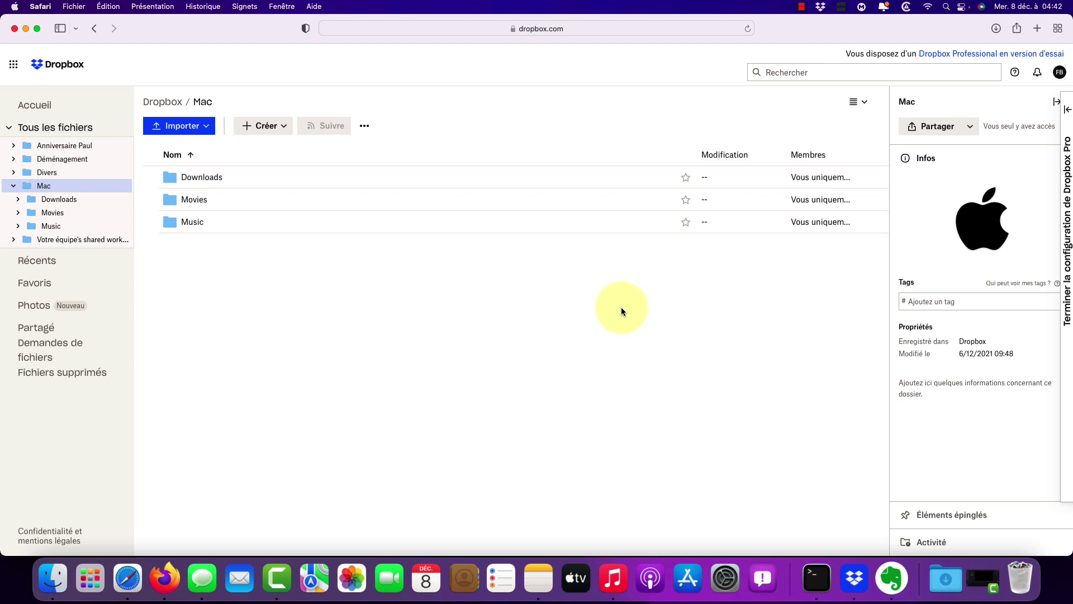
pyautogui.click(856, 575)
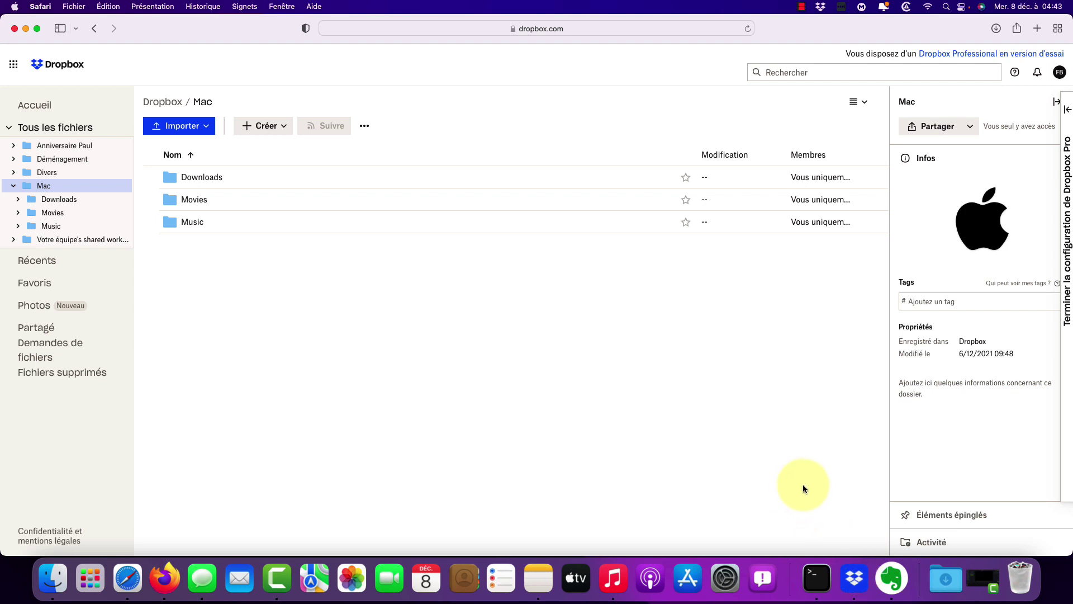
pyautogui.click(857, 577)
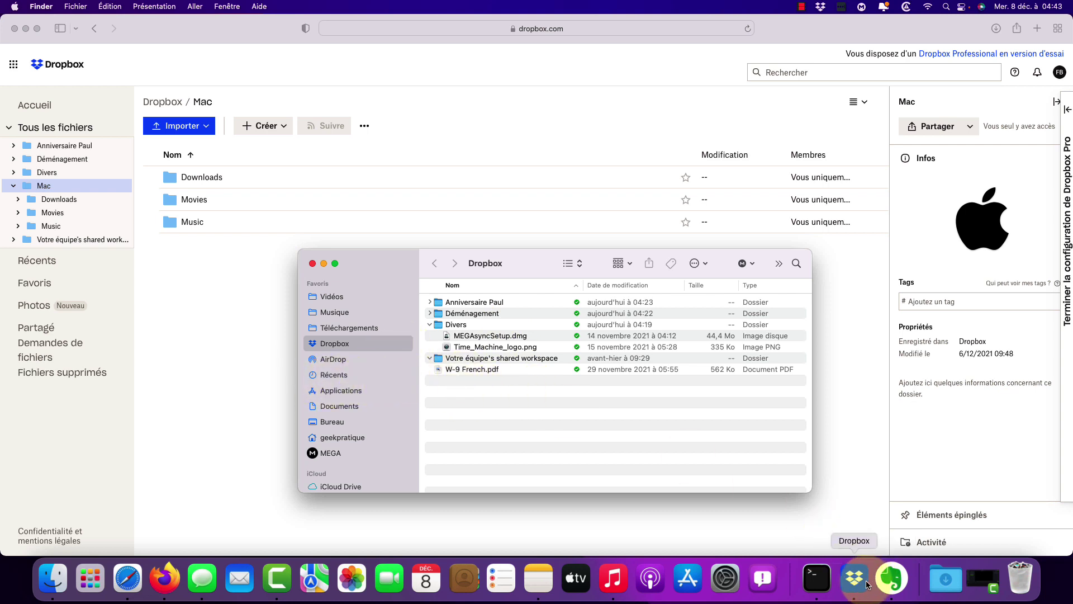
# Set Dropbox's preferences to open folders in "Application de bureau Dropbox" and close the preferences.
pyautogui.click(820, 7)
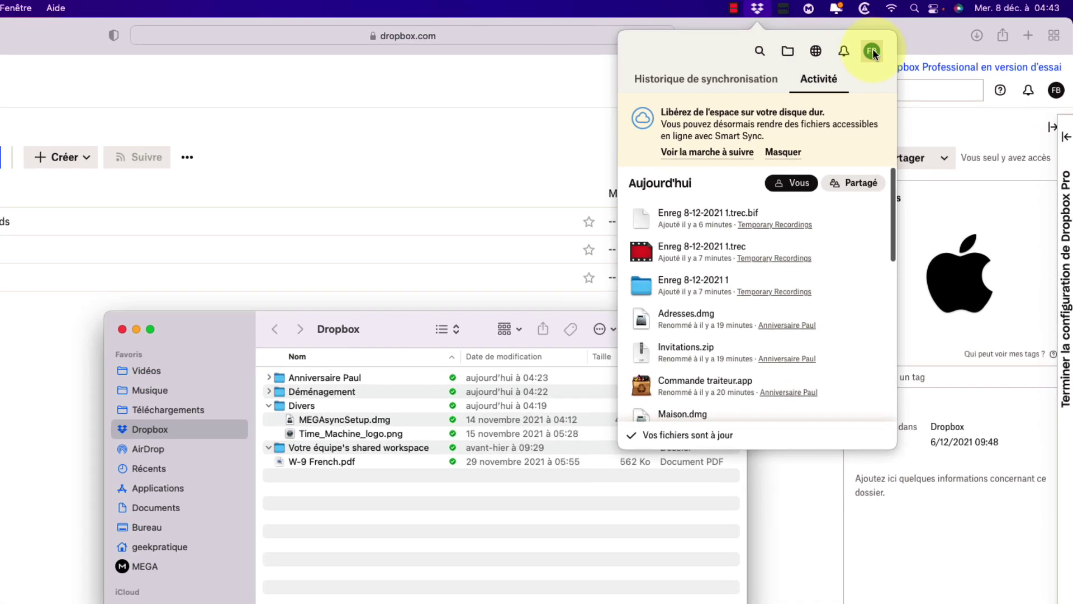
pyautogui.click(912, 40)
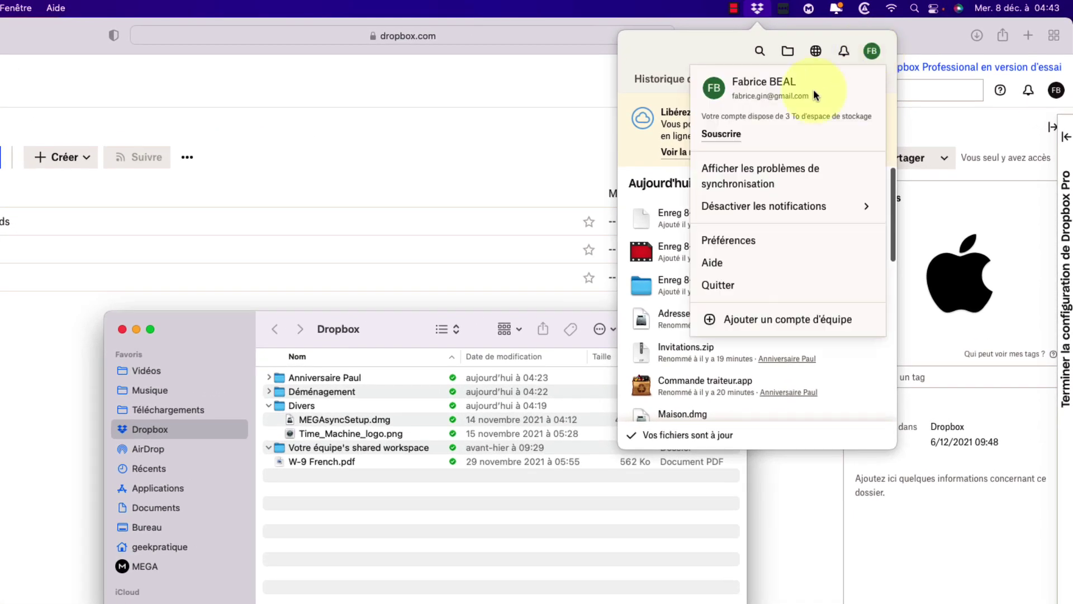
pyautogui.click(756, 232)
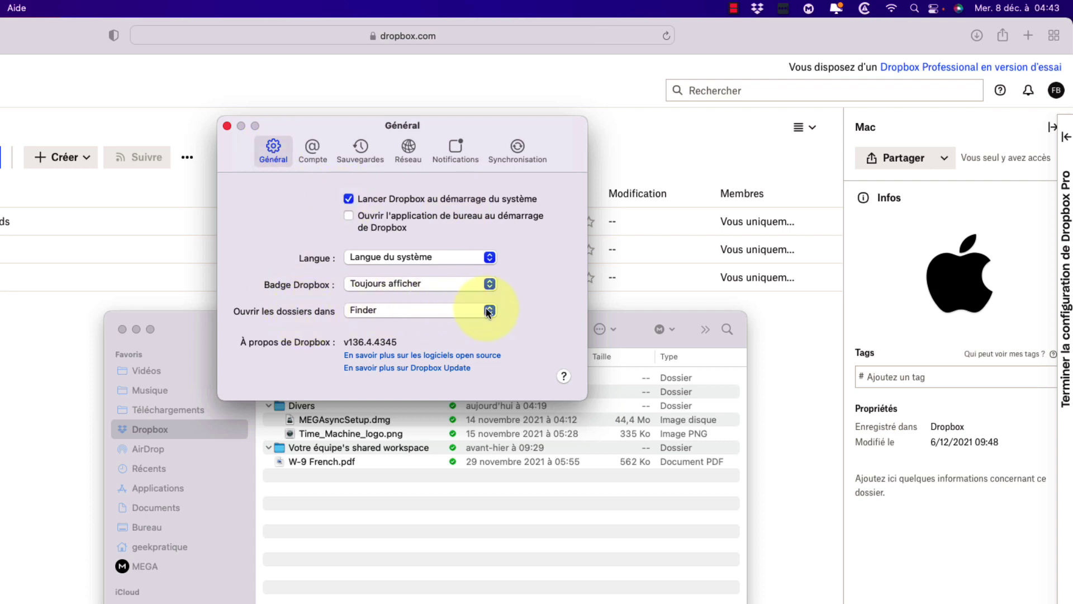
pyautogui.click(464, 311)
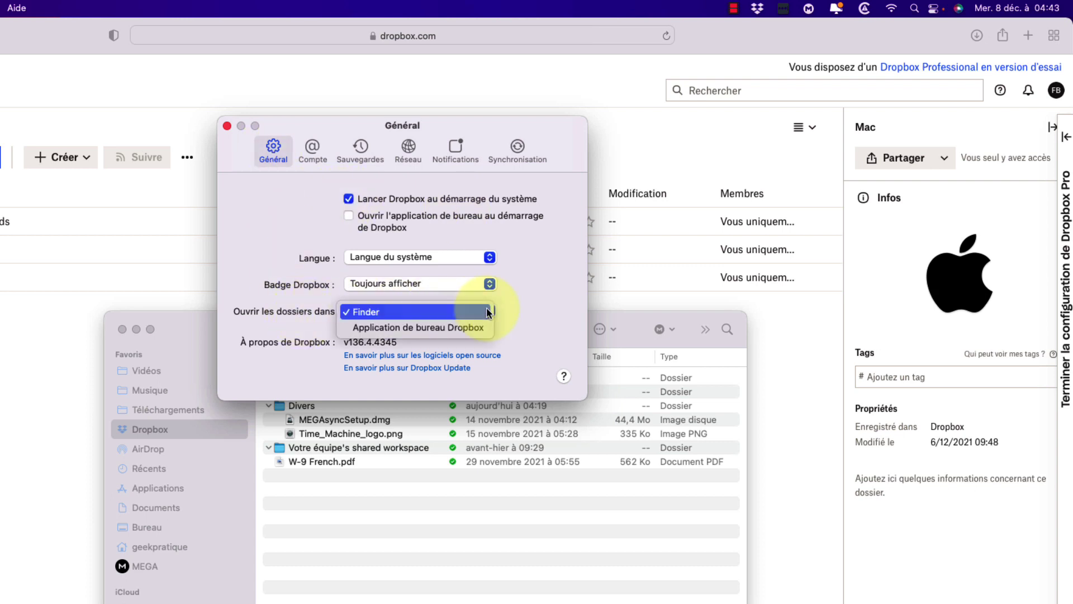
pyautogui.click(391, 327)
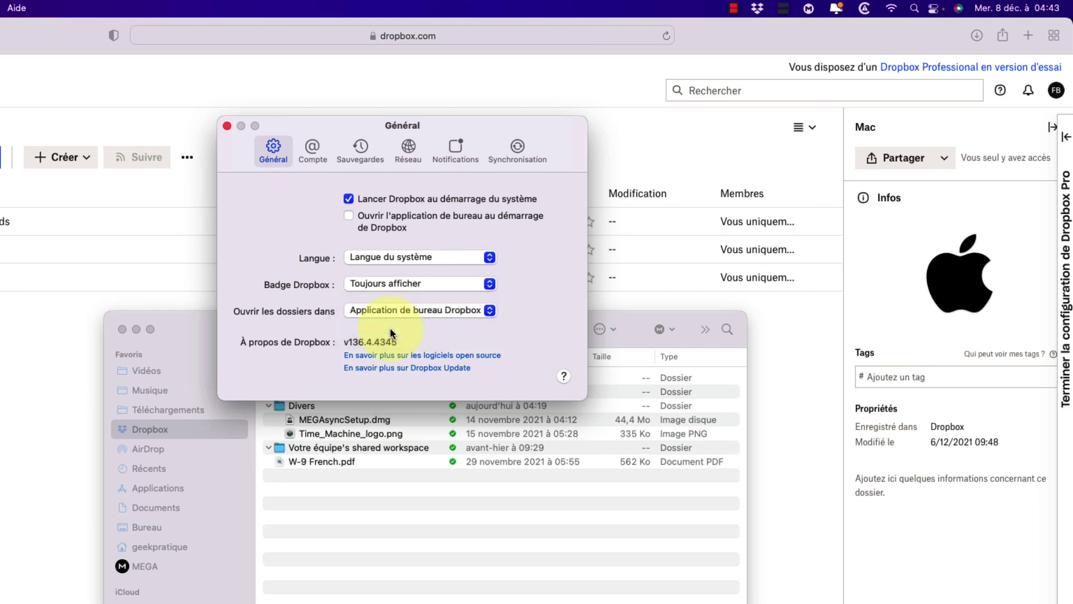
pyautogui.click(227, 125)
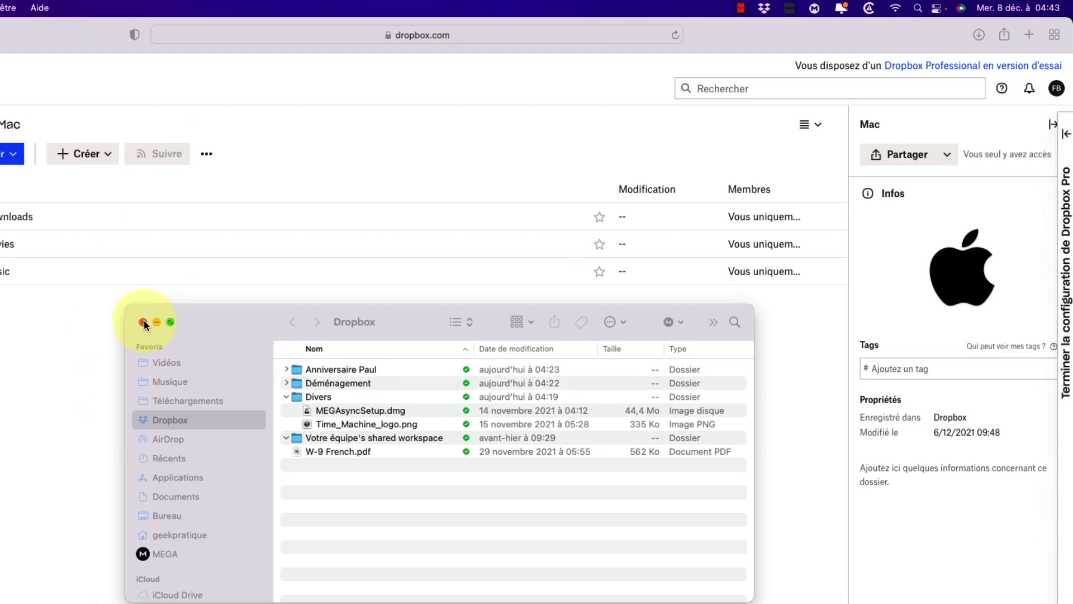
# Close the Finder window, launch the Dropbox desktop app and go through its welcome introduction to the end.
pyautogui.click(143, 323)
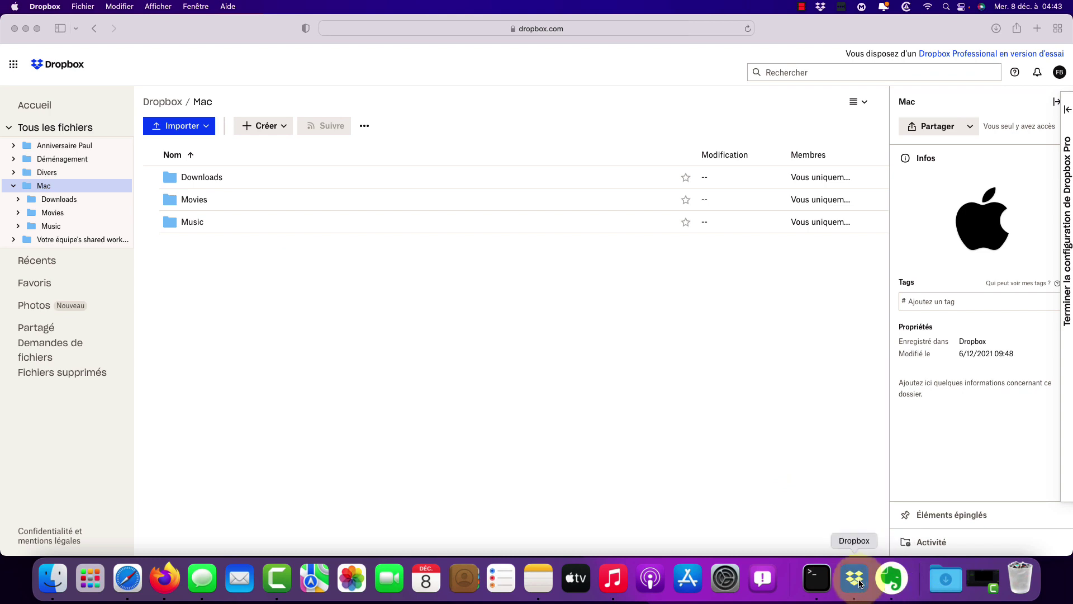
pyautogui.click(854, 579)
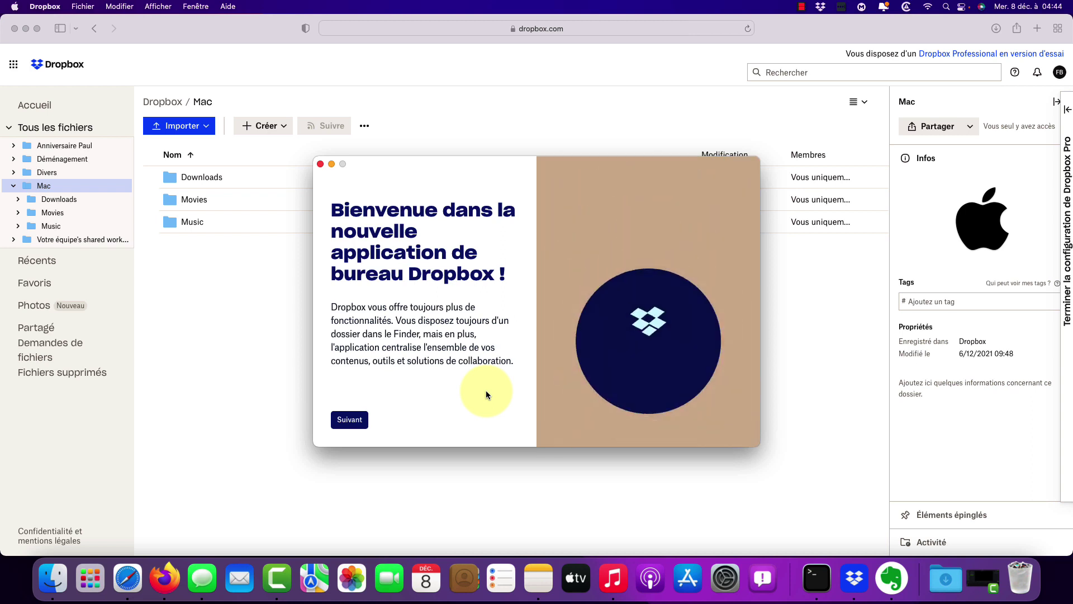
pyautogui.click(349, 420)
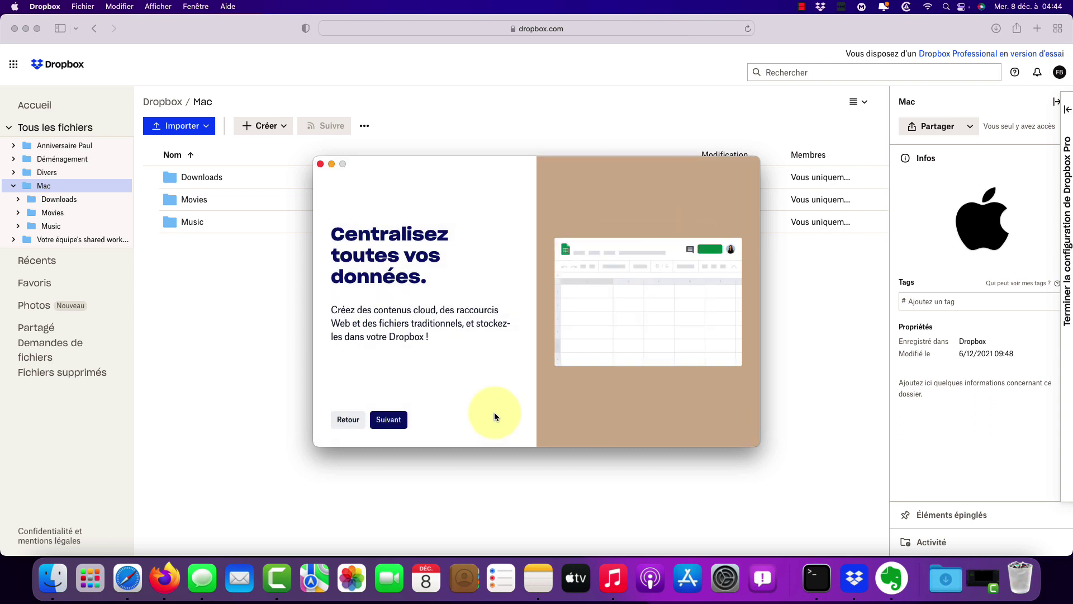
pyautogui.click(402, 424)
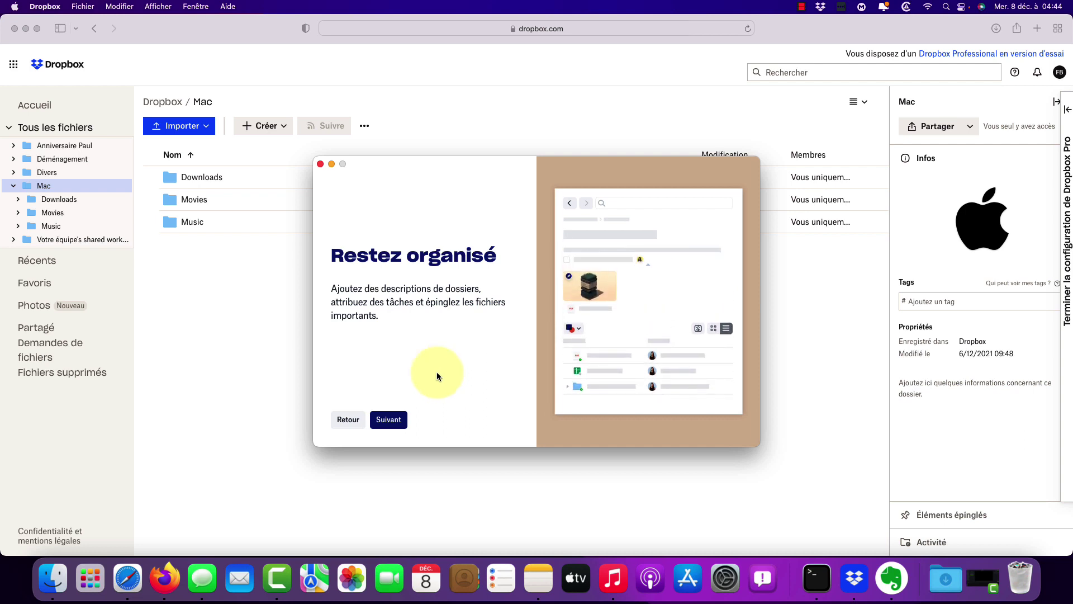
pyautogui.click(388, 419)
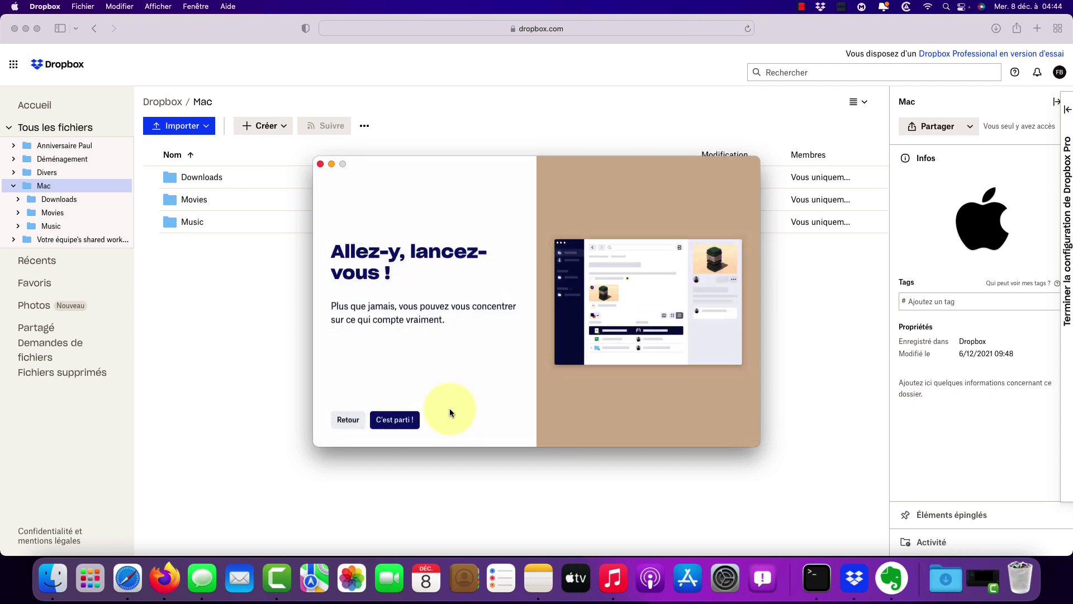
pyautogui.click(394, 424)
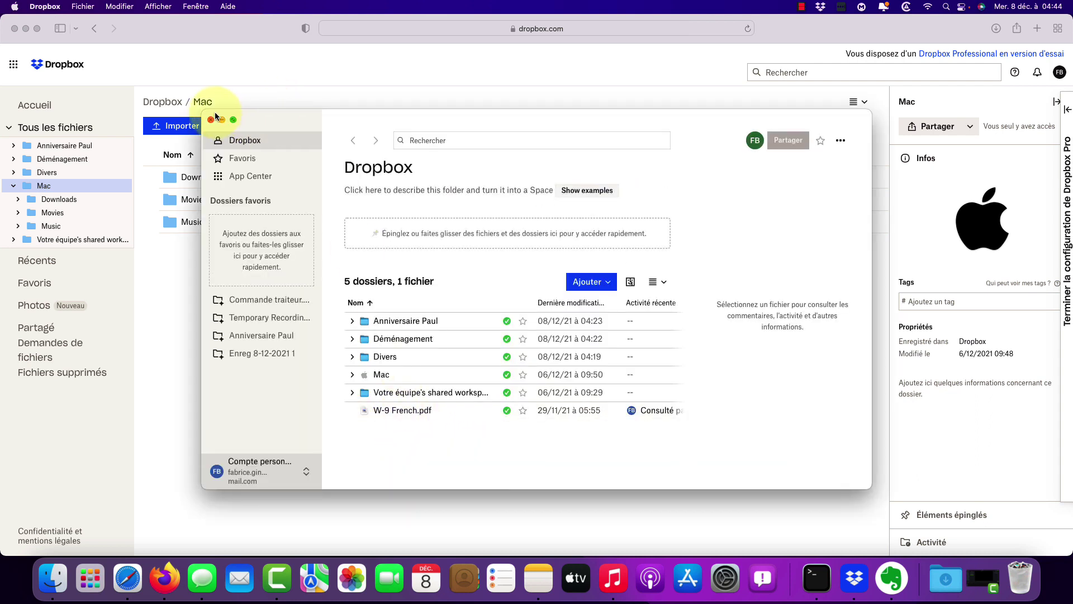
# Enlarge the Dropbox desktop app window so the folder list has more room.
pyautogui.moveTo(201, 110); pyautogui.dragTo(122, 73)
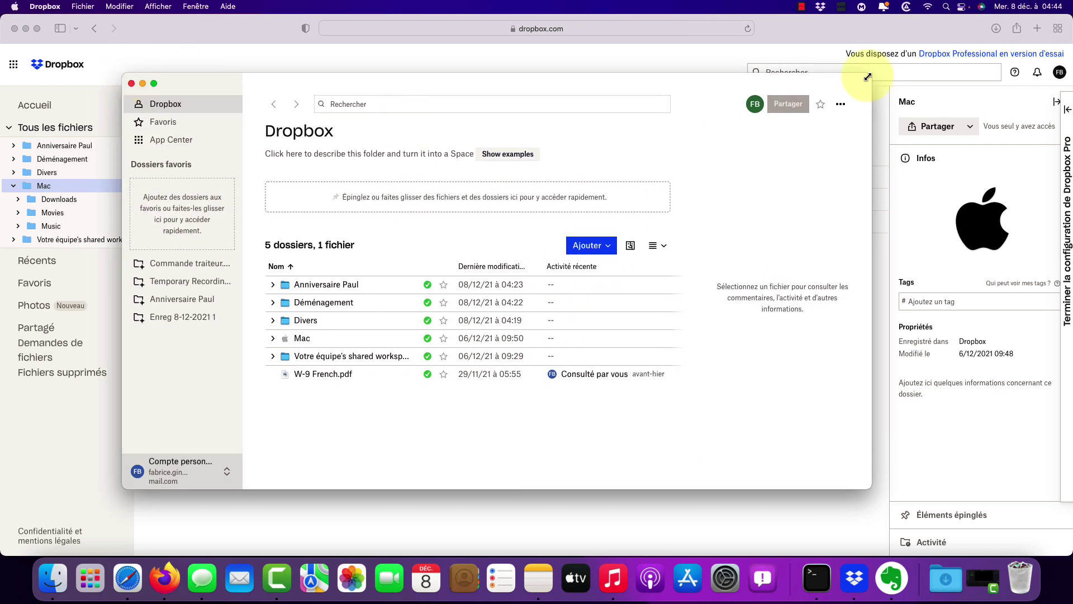
pyautogui.moveTo(867, 76); pyautogui.dragTo(984, 54)
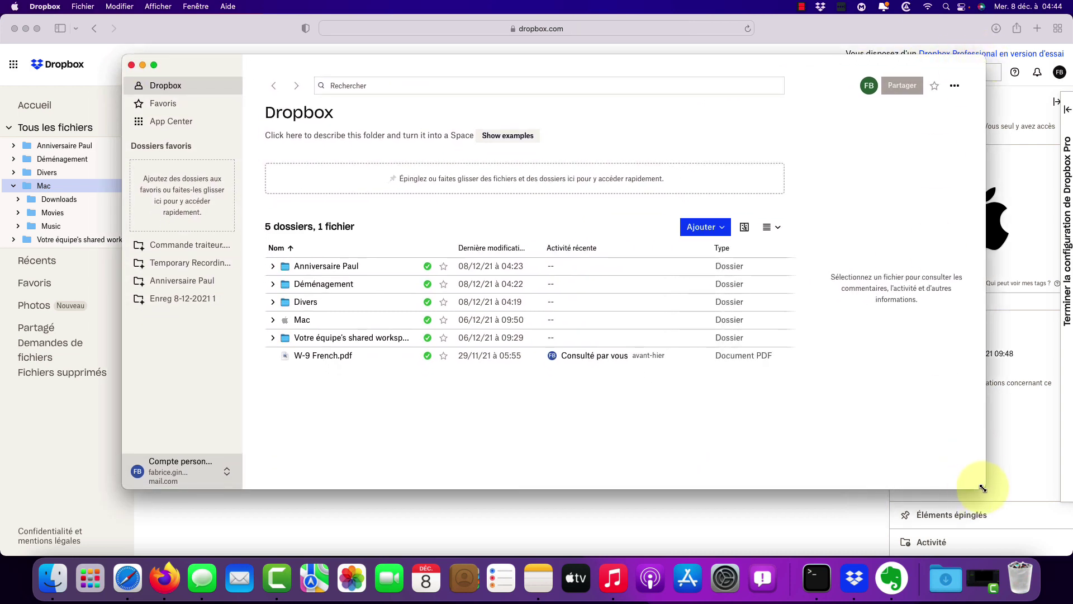
pyautogui.moveTo(982, 488); pyautogui.dragTo(869, 504)
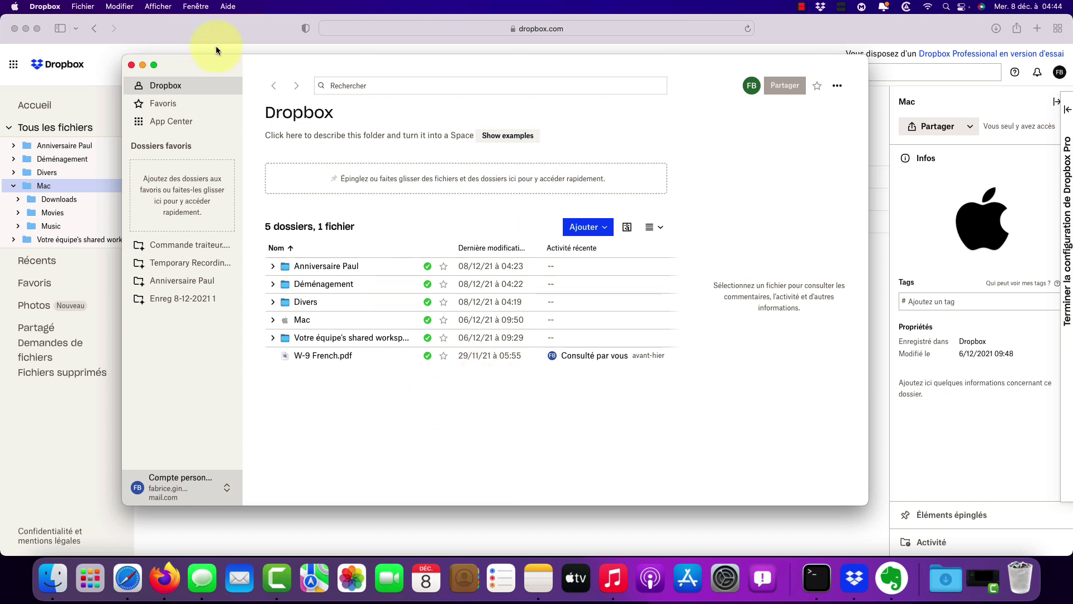
# View the desktop app's Favoris section, browse the Dropbox App Center and close the App Center page.
pyautogui.click(160, 102)
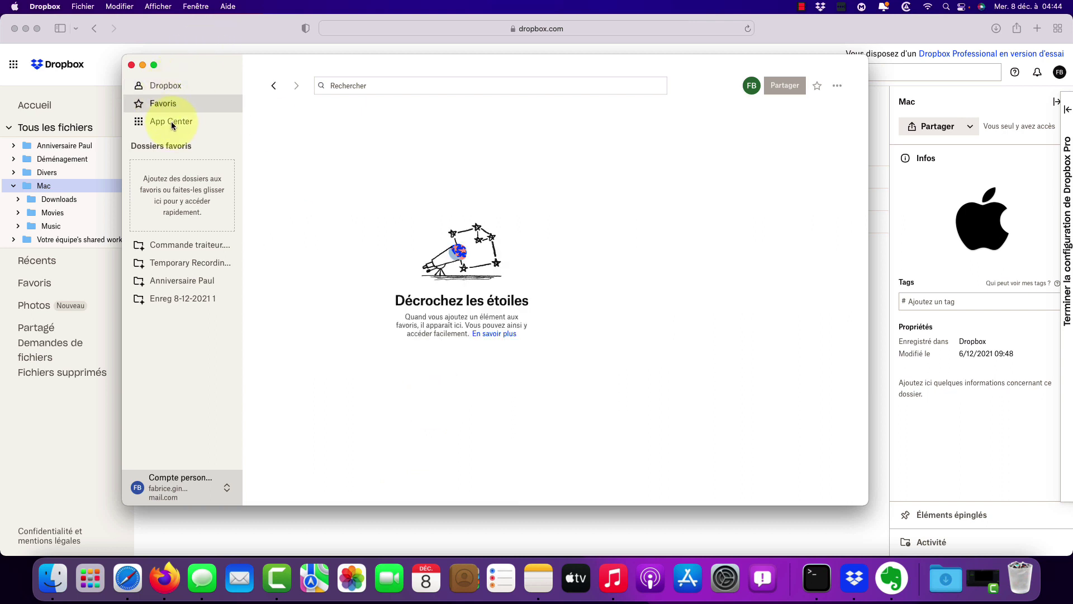
pyautogui.click(169, 122)
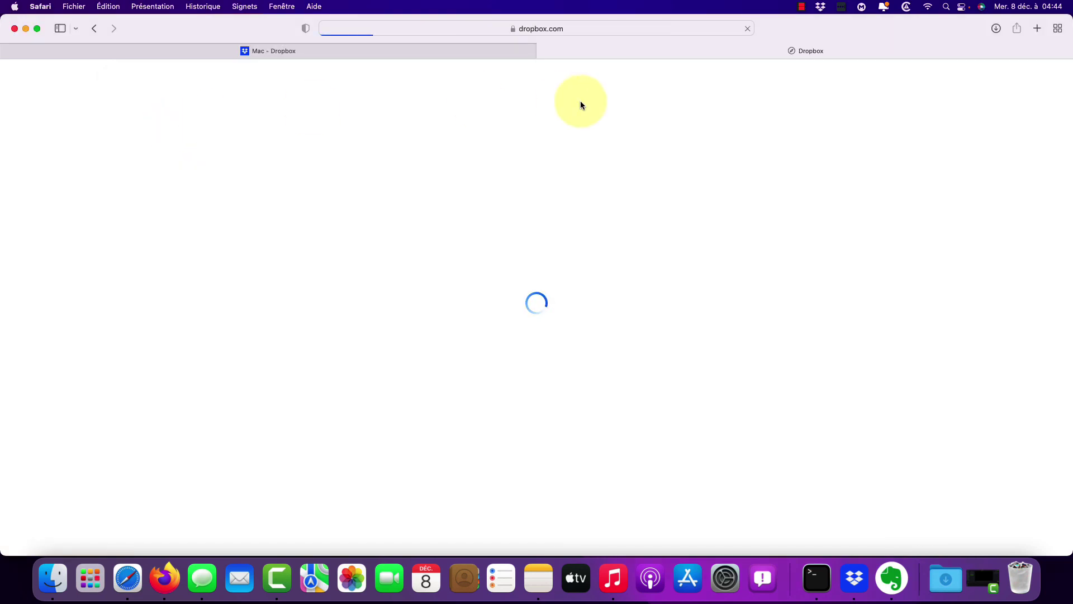
pyautogui.scroll(-10, 617, 376)
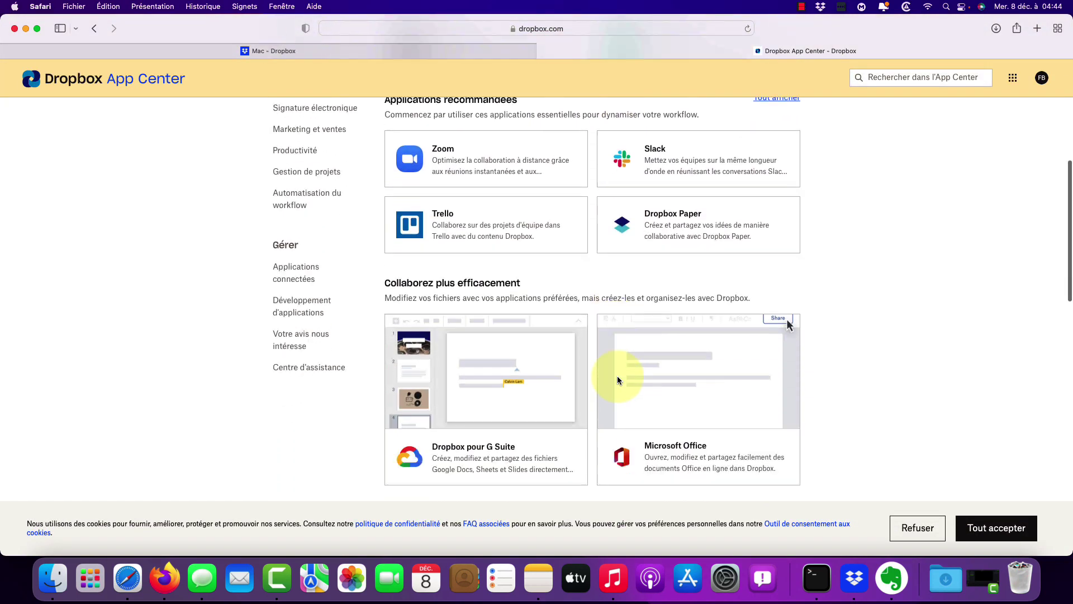
pyautogui.scroll(10, 617, 376)
pyautogui.scroll(-8, 615, 372)
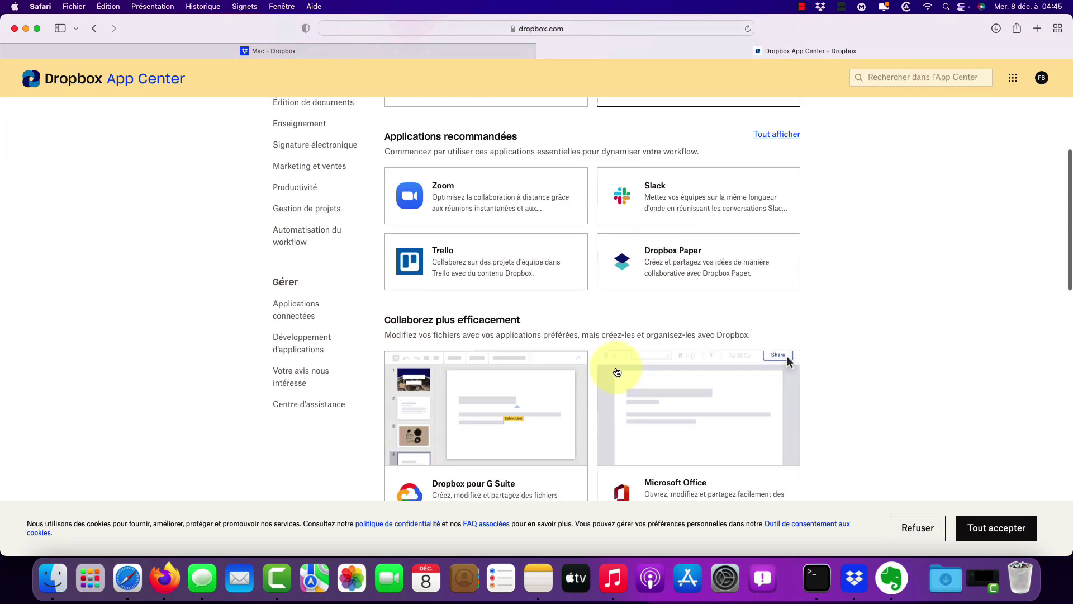
pyautogui.press('super+w')
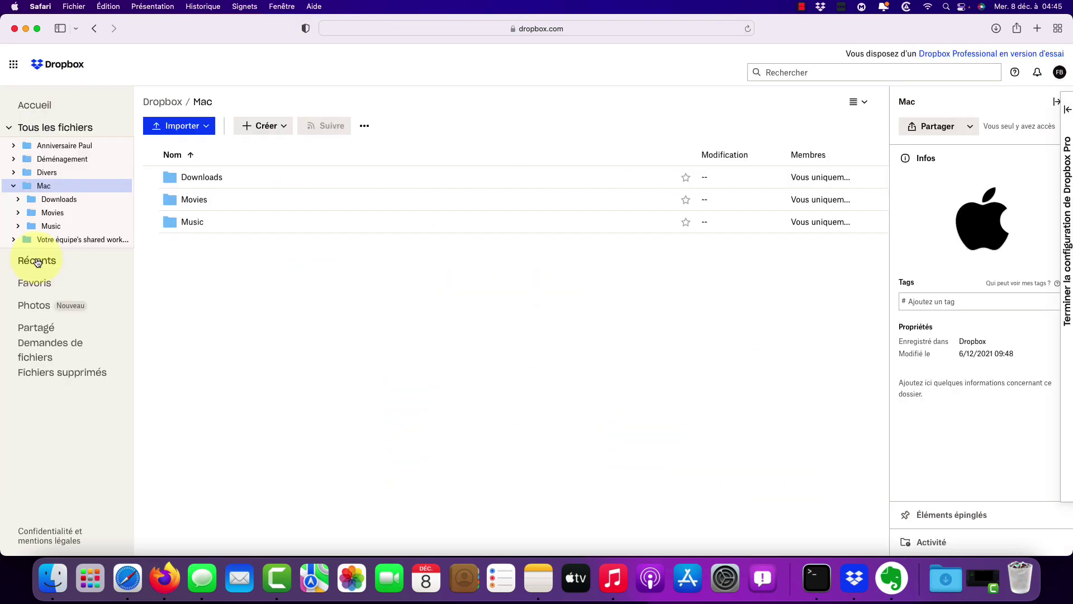
# Look through the Récents, Photos, Partagé, Demandes de fichiers and Fichiers supprimés sections of the Dropbox website.
pyautogui.click(36, 261)
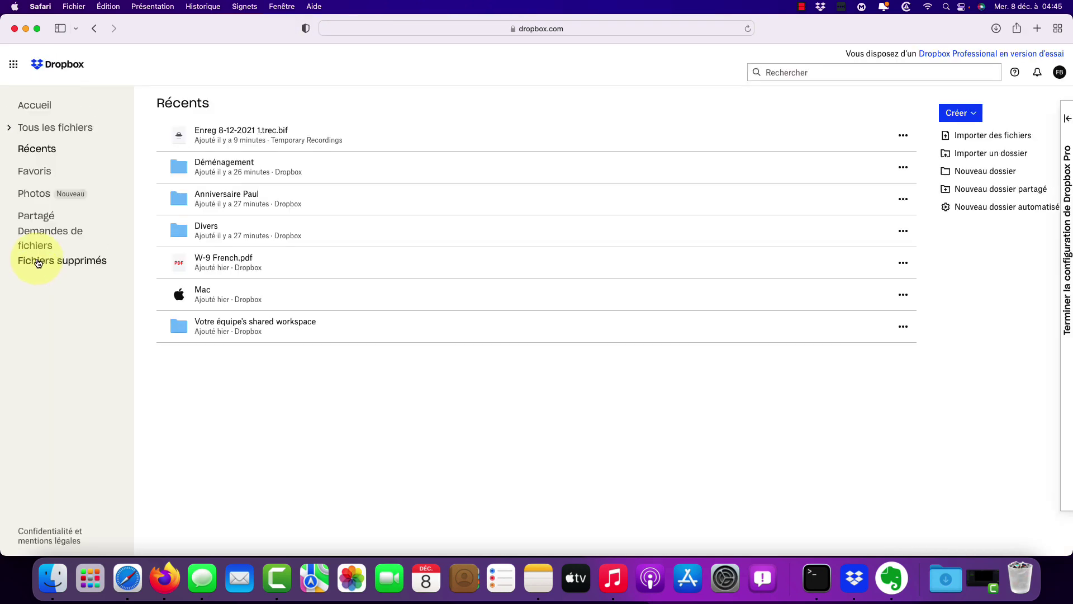
pyautogui.click(39, 196)
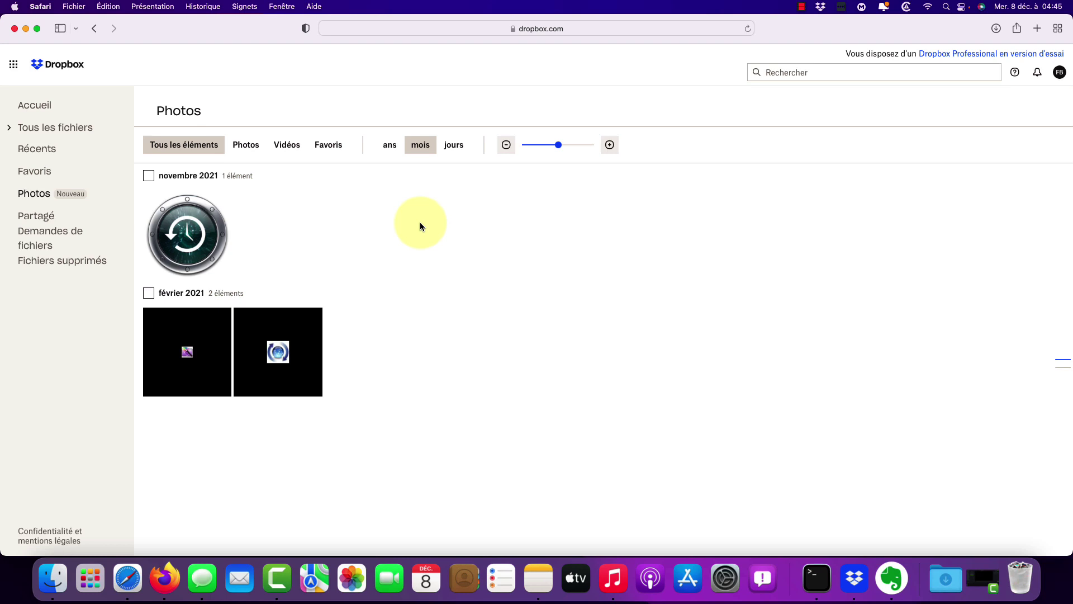
pyautogui.click(37, 216)
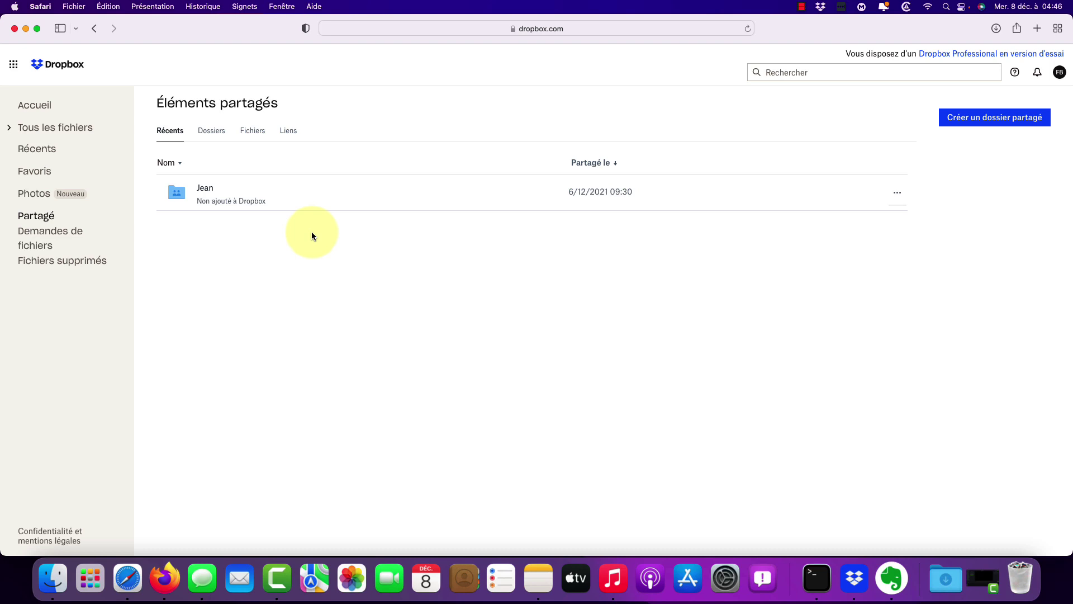
pyautogui.click(62, 235)
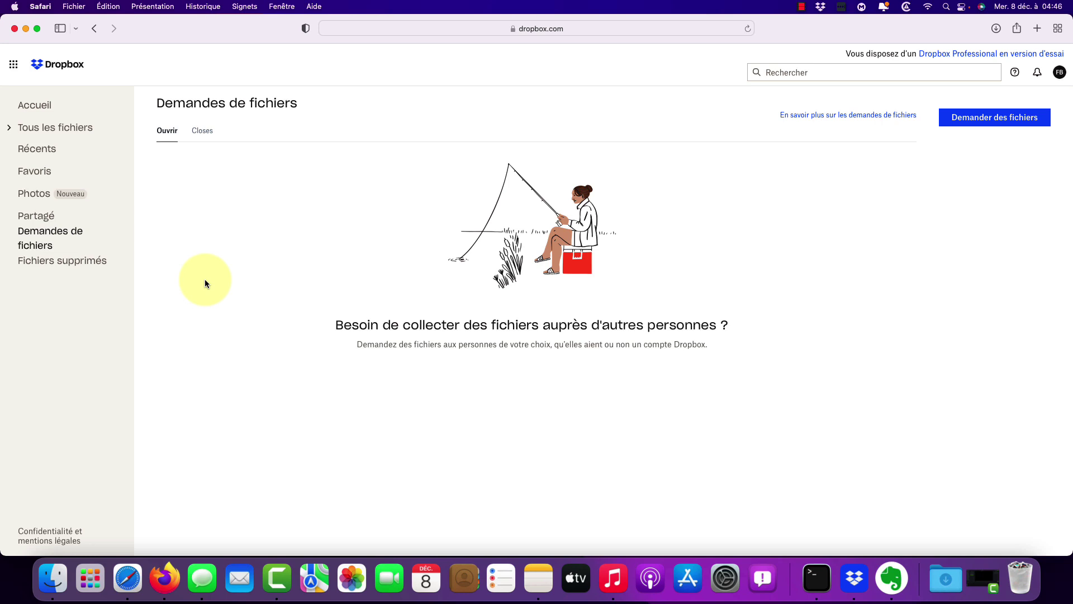
pyautogui.click(65, 260)
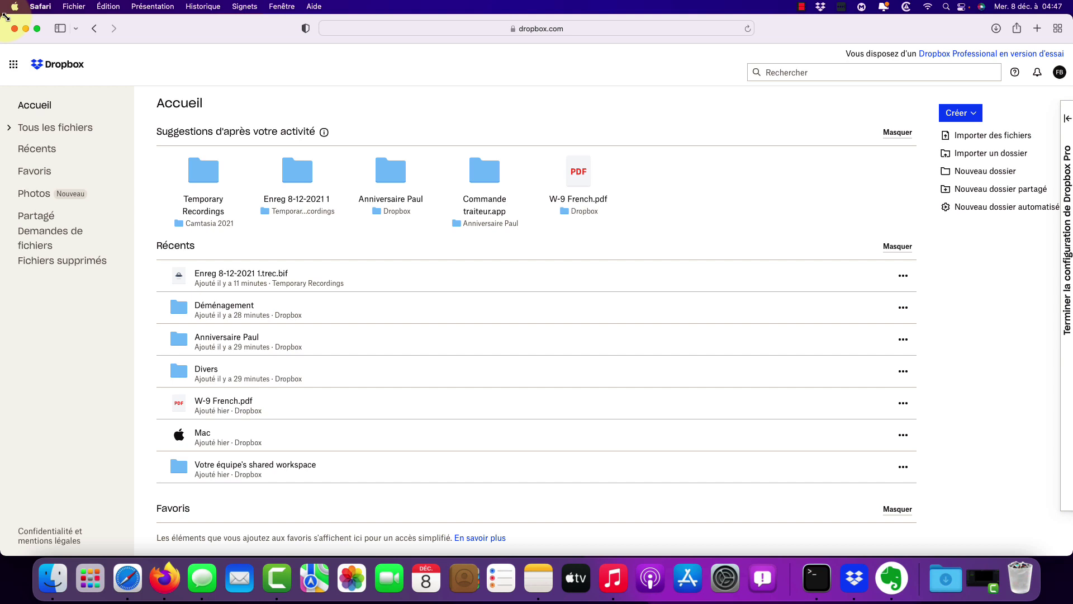
# Shrink the browser window to uncover part of the desktop.
pyautogui.doubleClick(129, 33)
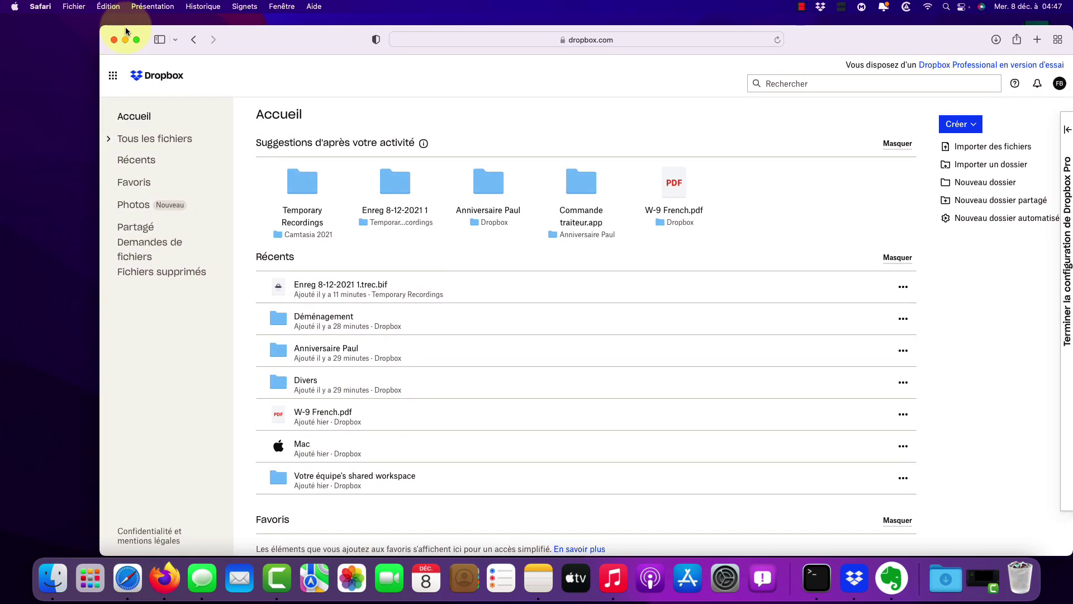
pyautogui.press('super+a')
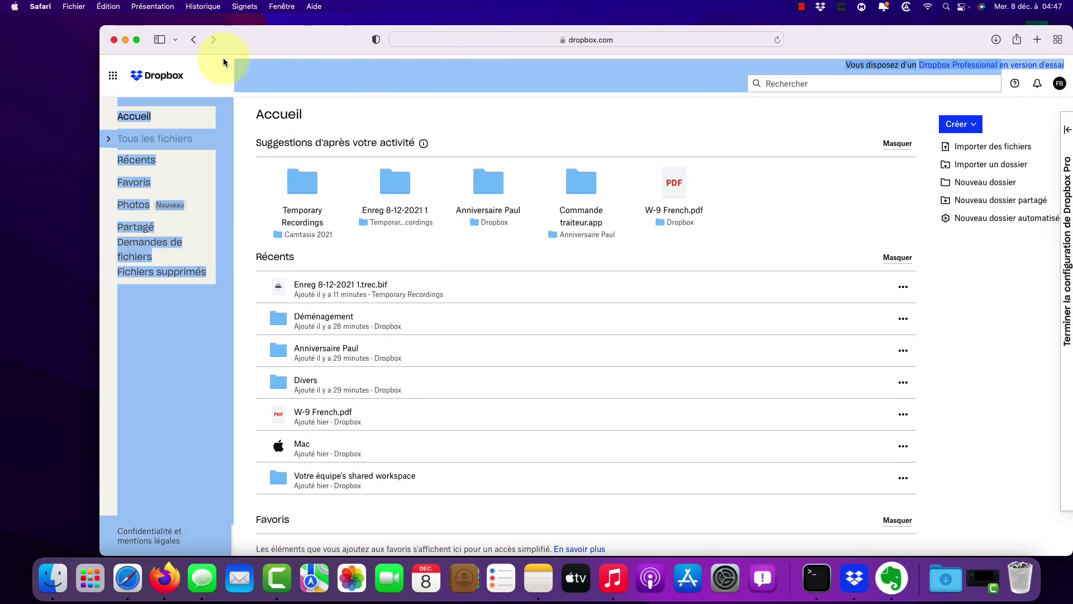
pyautogui.moveTo(278, 36); pyautogui.dragTo(225, 28)
pyautogui.click(754, 212)
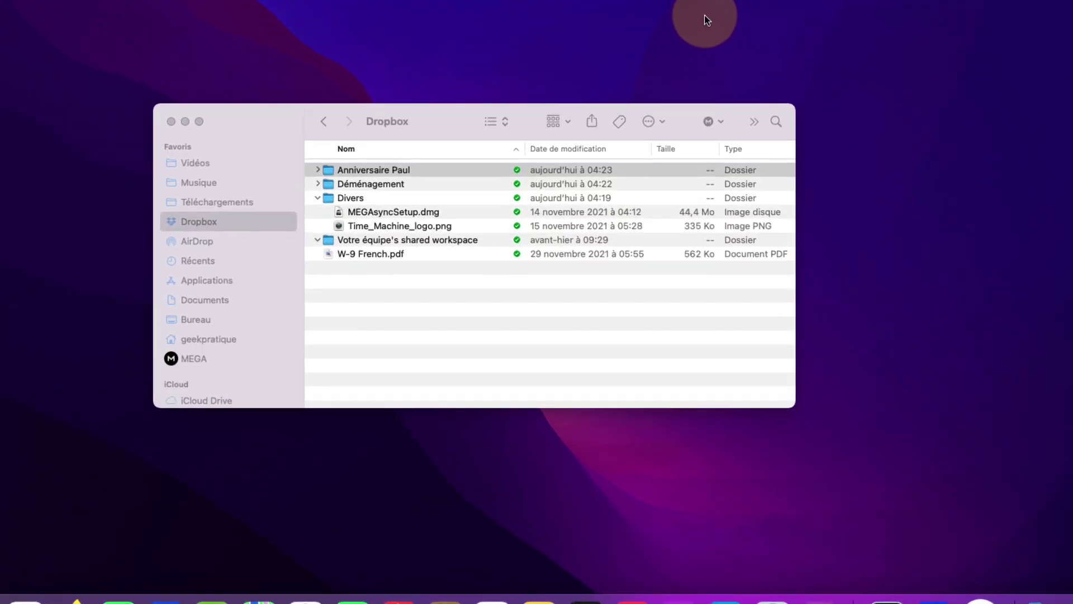
# Examine the Dropbox actions available for W-9 French.pdf in Finder, including the Smart Sync choices, and dismiss them.
pyautogui.click(404, 184)
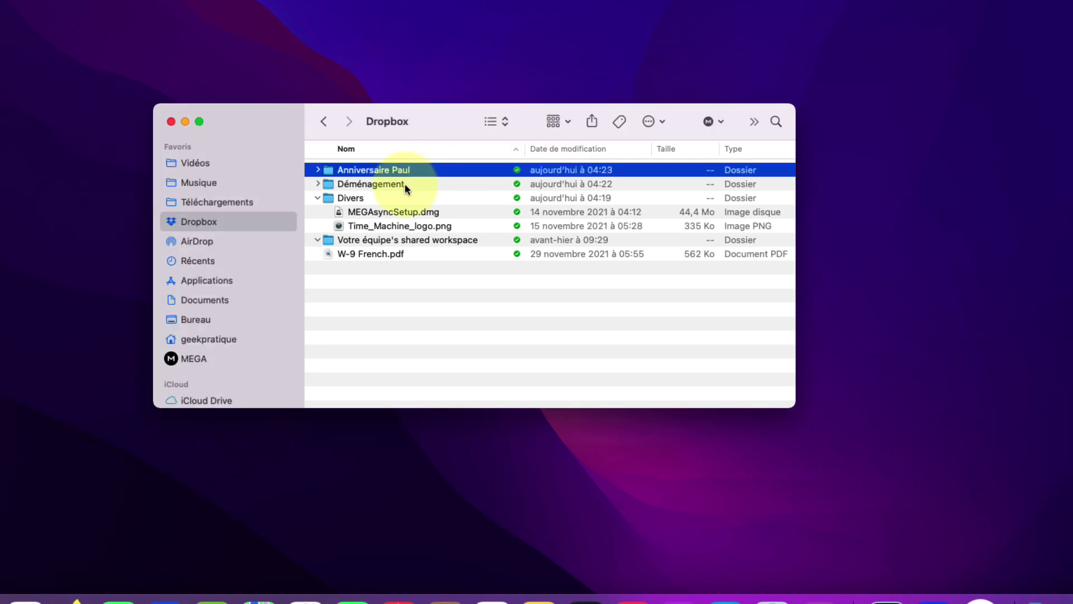
pyautogui.click(402, 185)
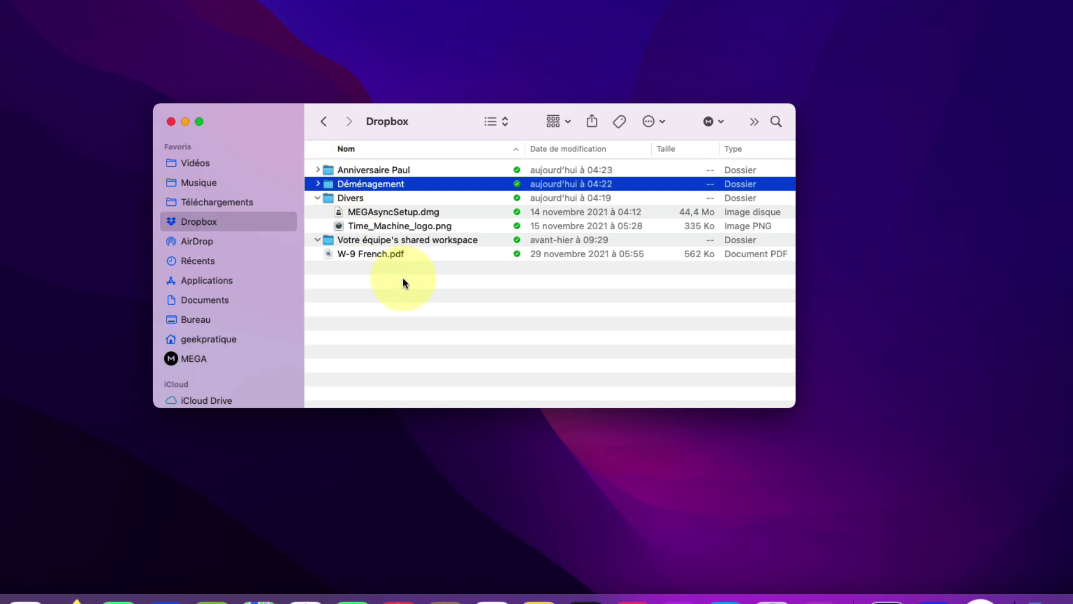
pyautogui.click(383, 256)
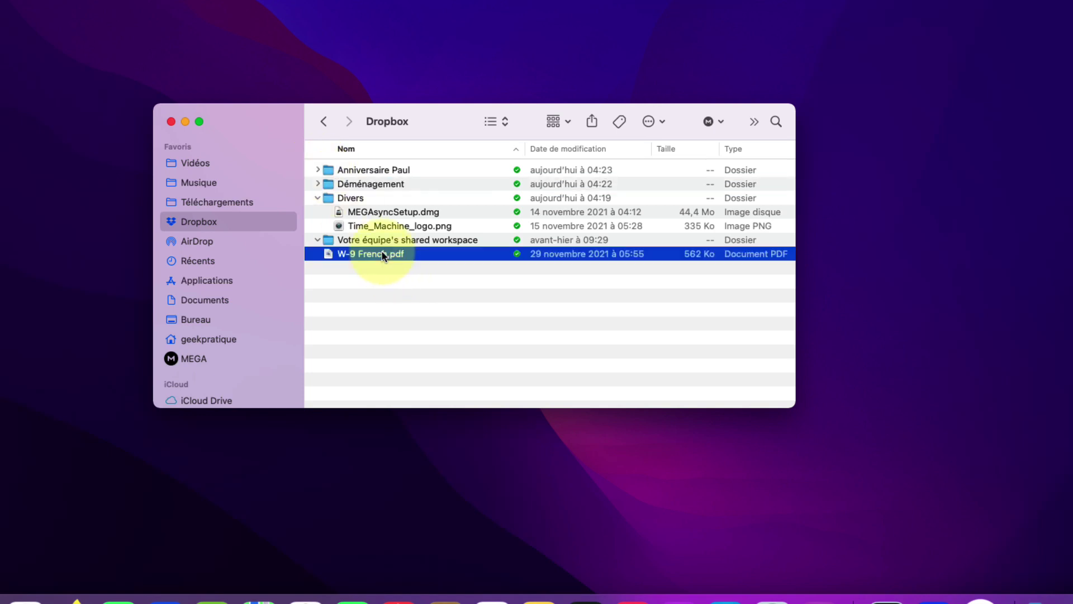
pyautogui.rightClick(383, 256)
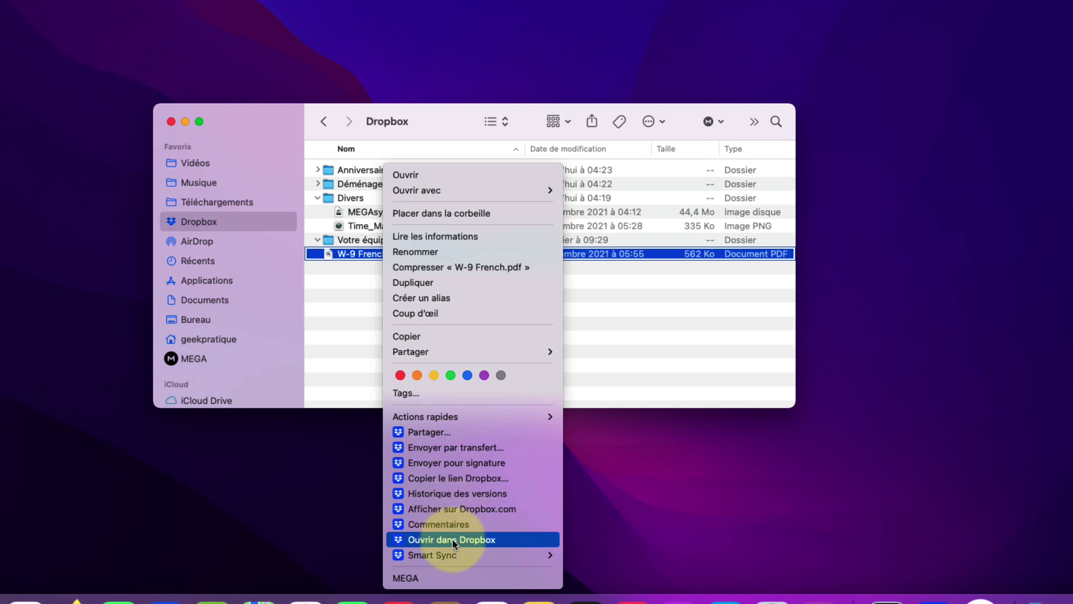
pyautogui.moveTo(453, 556)
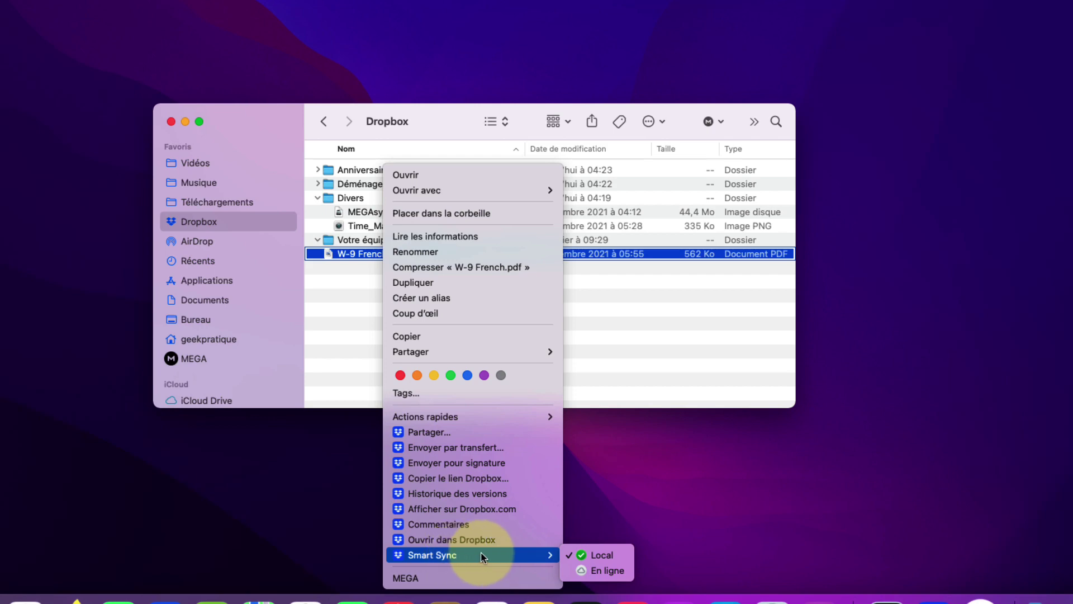
pyautogui.click(380, 309)
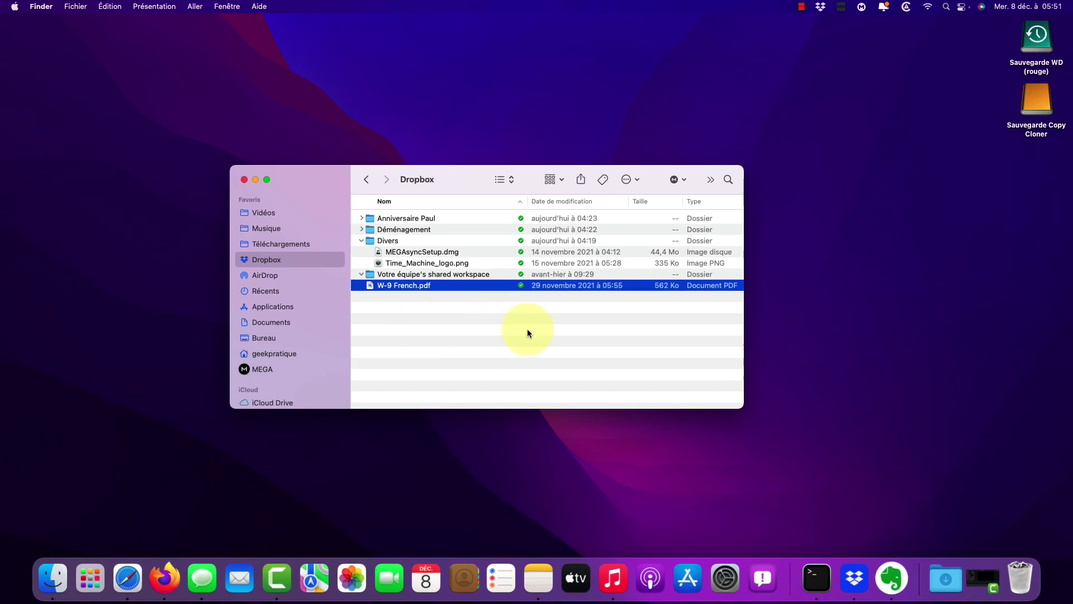
# Switch to the Dropbox desktop app and view the sharing options of the Anniversaire Paul folder.
pyautogui.click(854, 578)
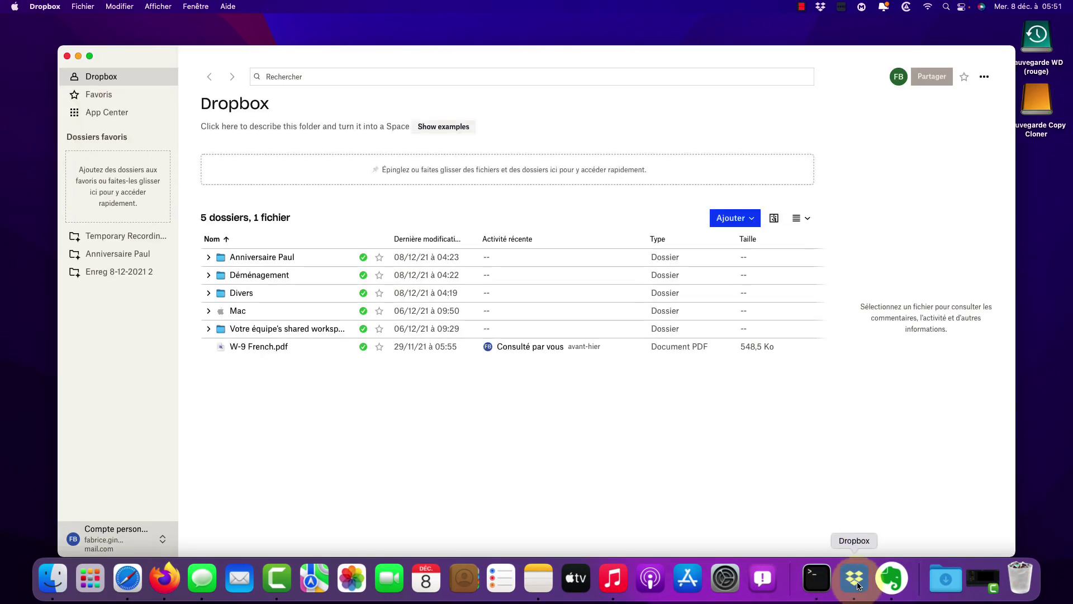
pyautogui.click(280, 257)
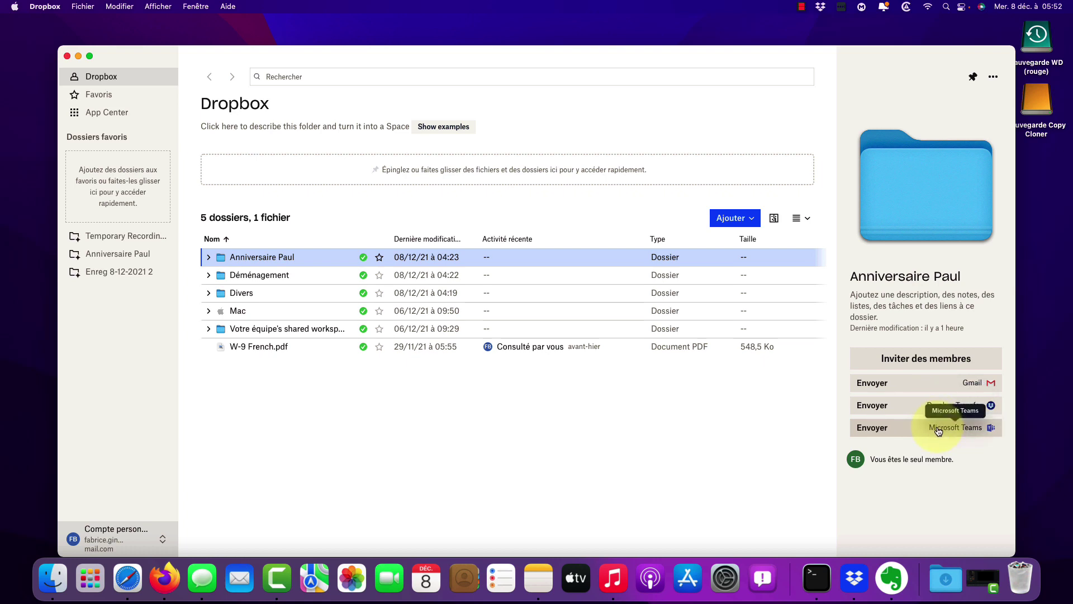
# Return to Finder, open Dropbox's sharing window for W-9 French.pdf and try out its recipient field.
pyautogui.click(53, 579)
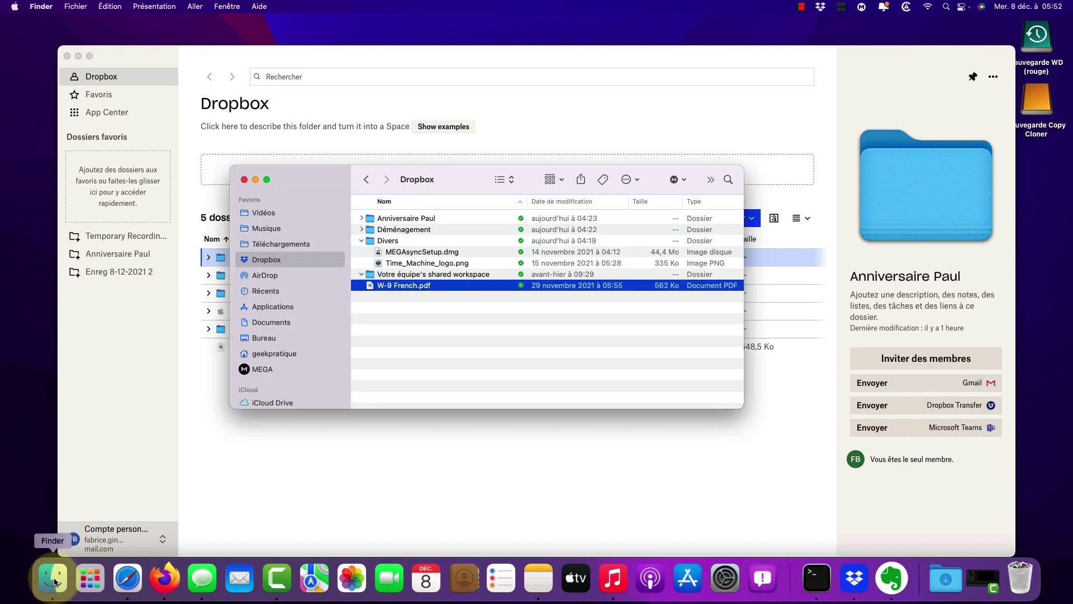
pyautogui.rightClick(408, 286)
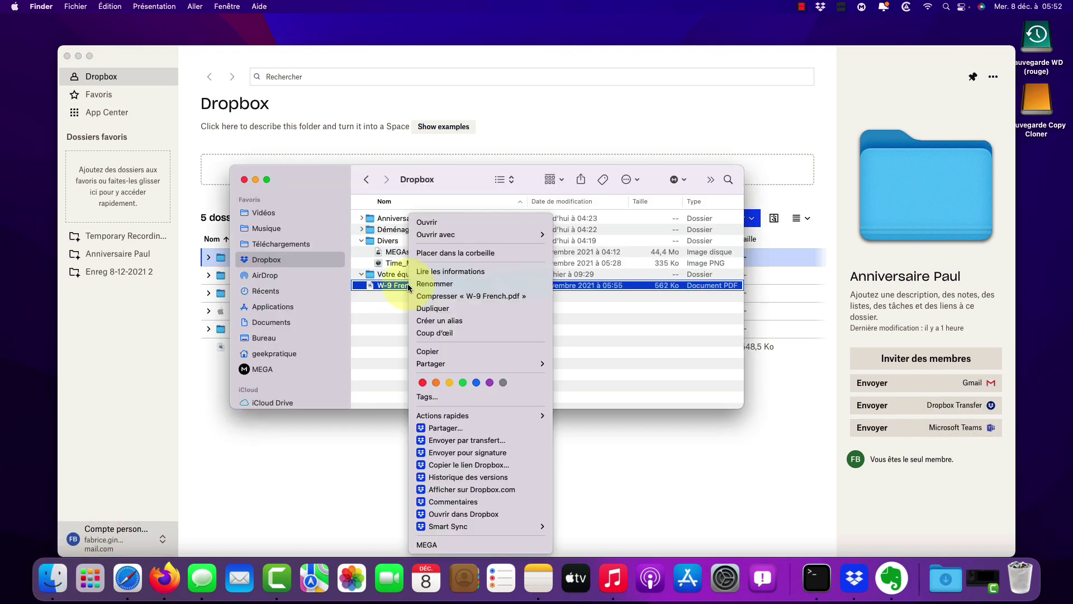
pyautogui.click(463, 428)
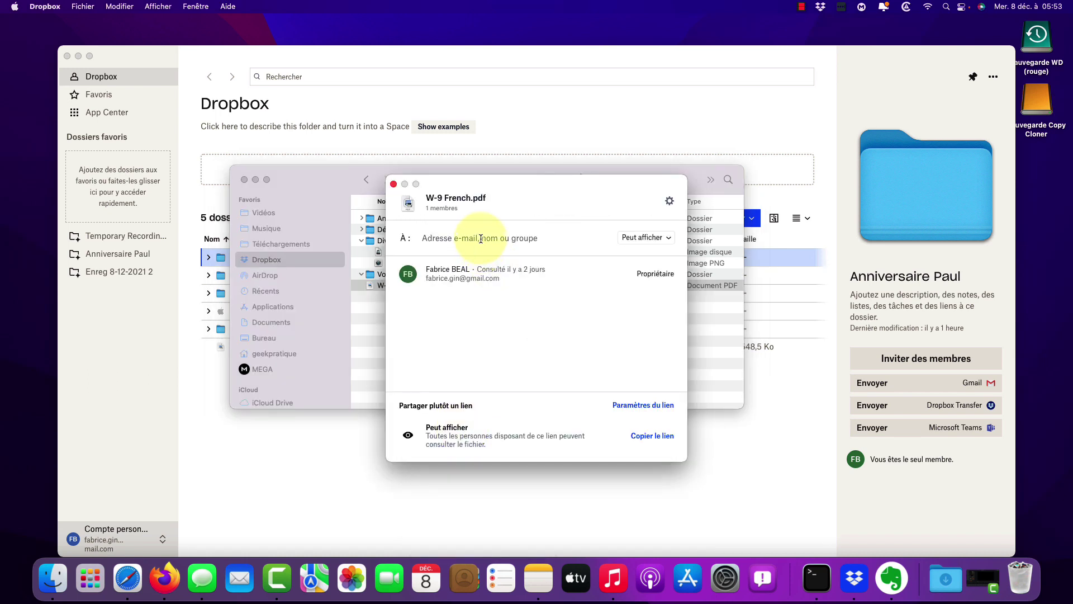
pyautogui.click(481, 239)
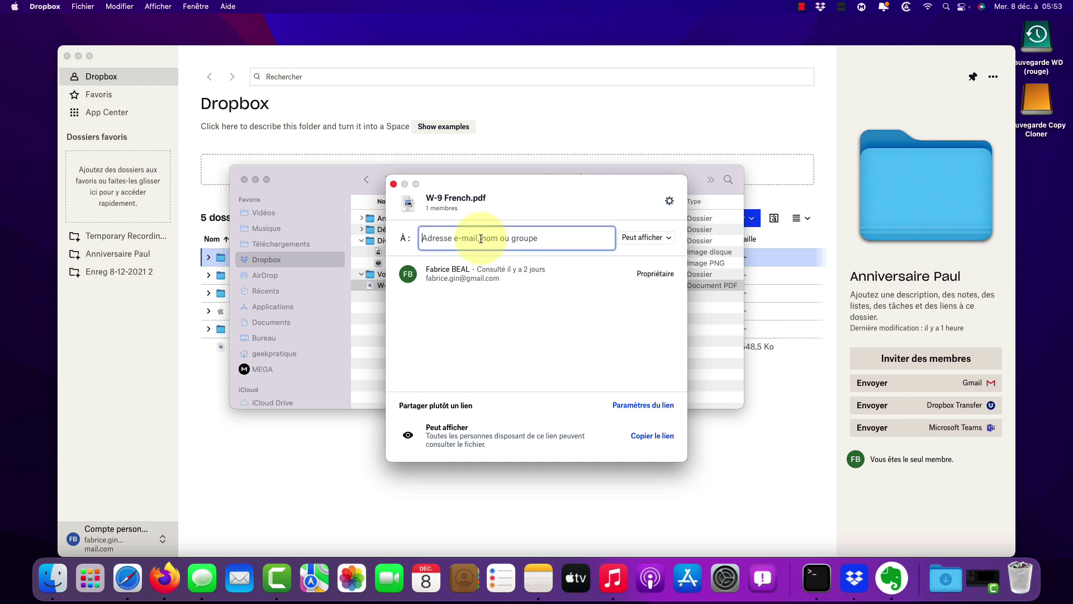
pyautogui.click(534, 339)
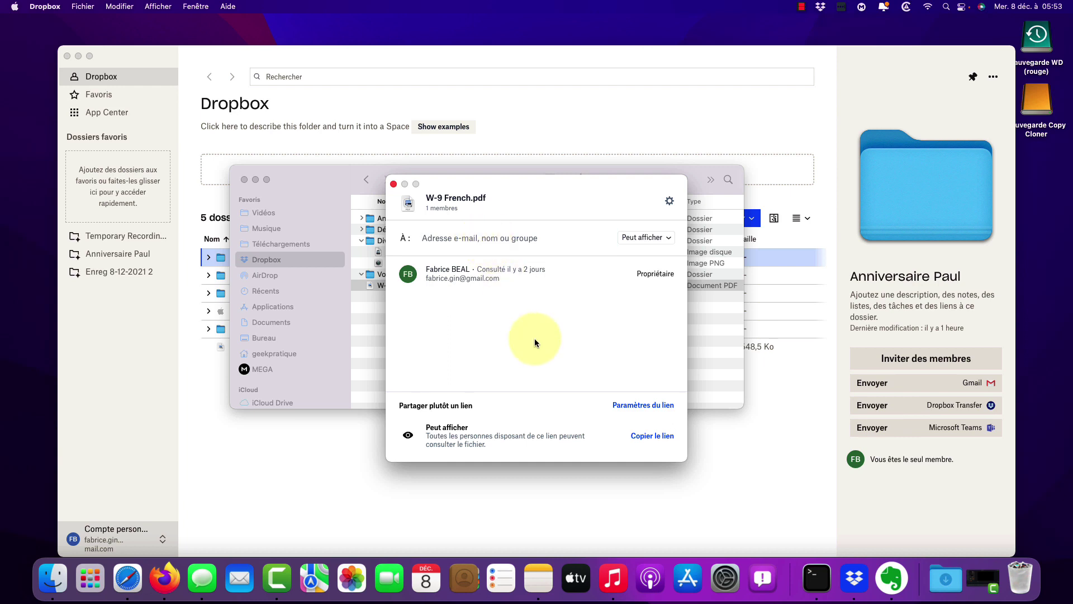
# Review who can access W-9 French.pdf's viewing link, cancel the link settings, and copy the sharing link.
pyautogui.click(633, 407)
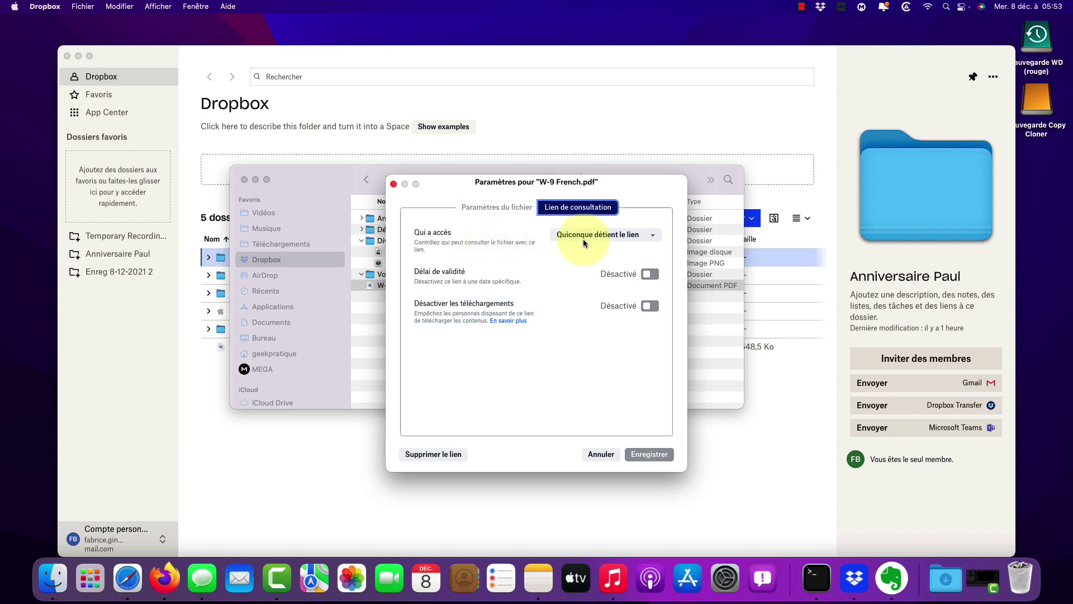
pyautogui.click(627, 235)
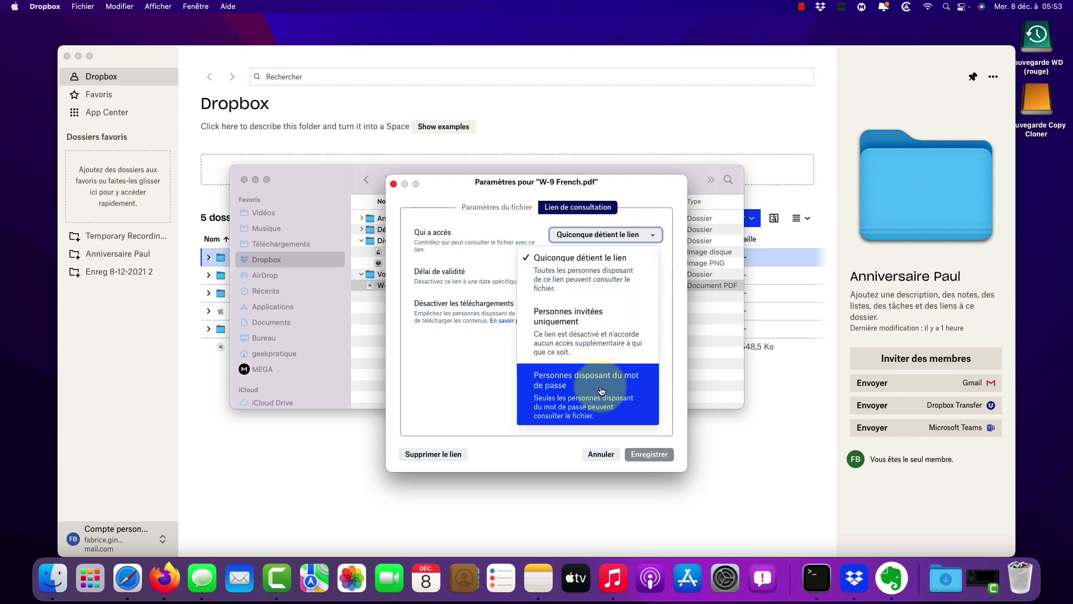
pyautogui.click(458, 356)
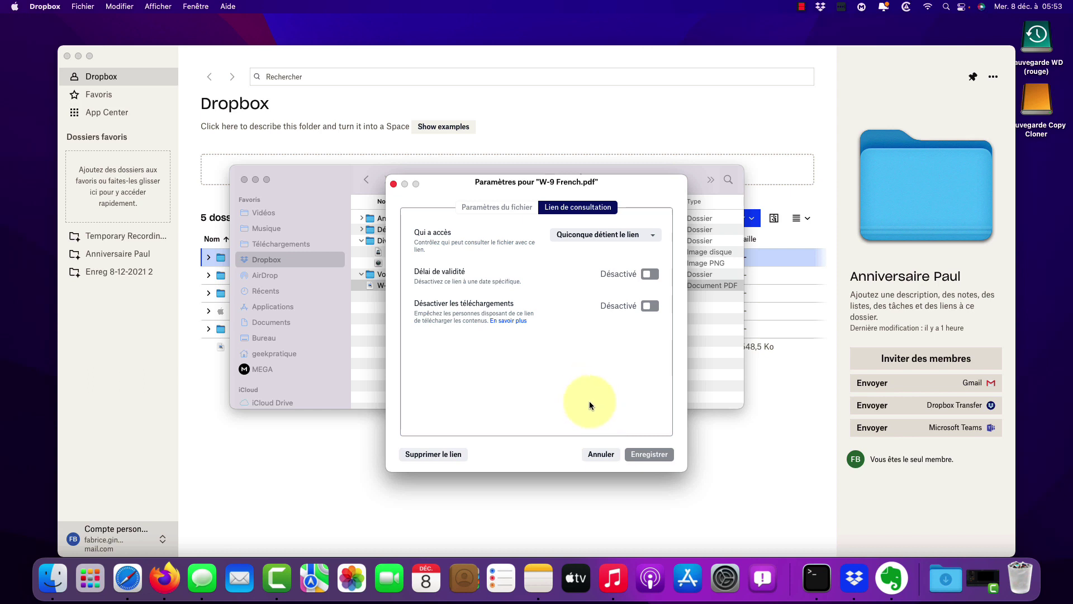
pyautogui.click(597, 453)
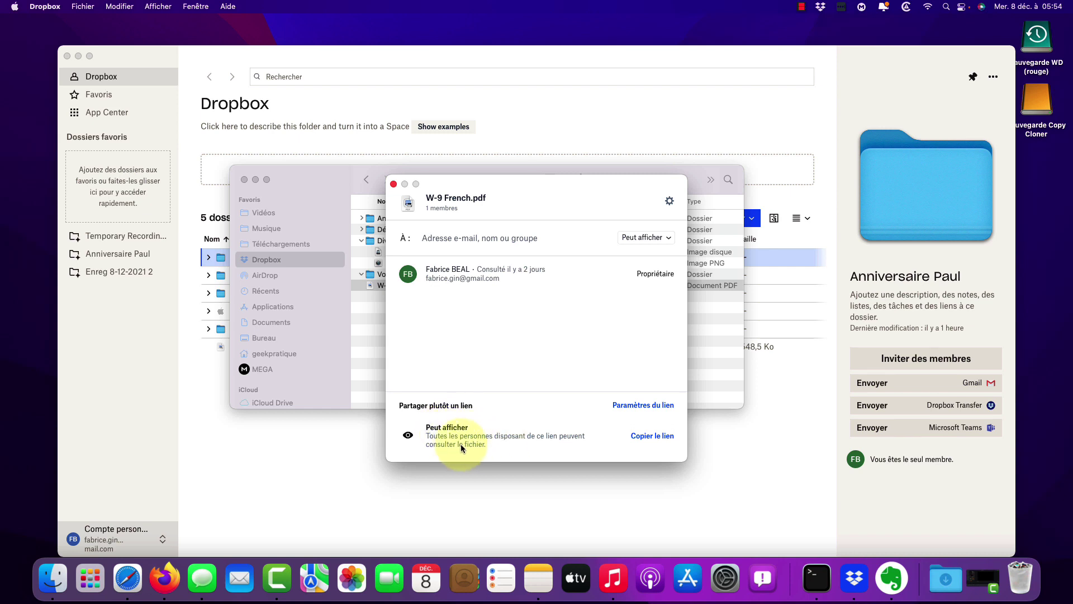
pyautogui.click(651, 436)
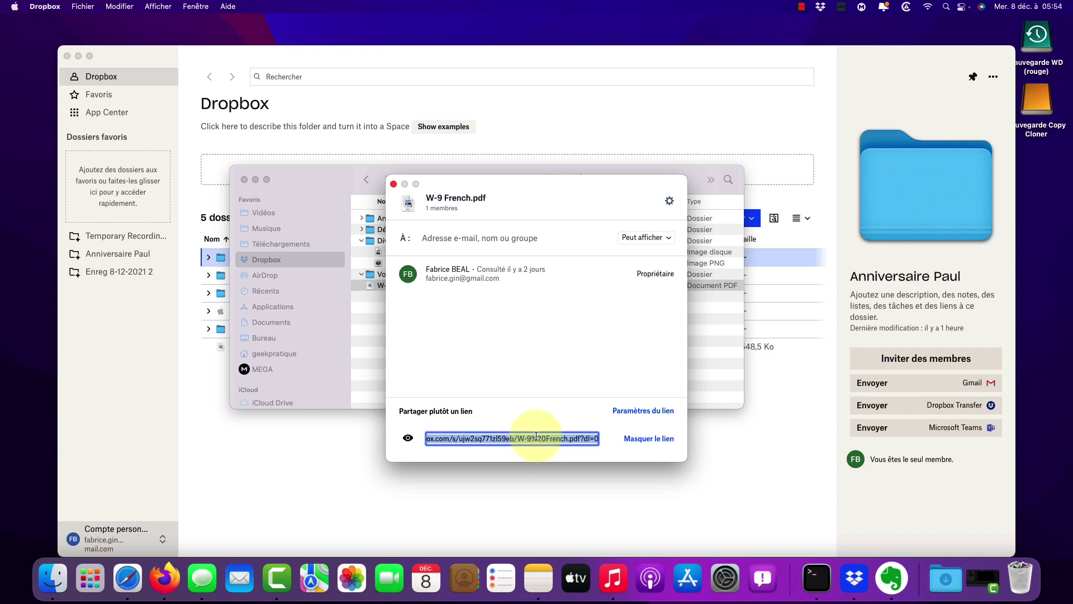
# Start a Dropbox transfer of W-9 French.pdf from Finder and examine its expiry and password settings.
pyautogui.rightClick(430, 285)
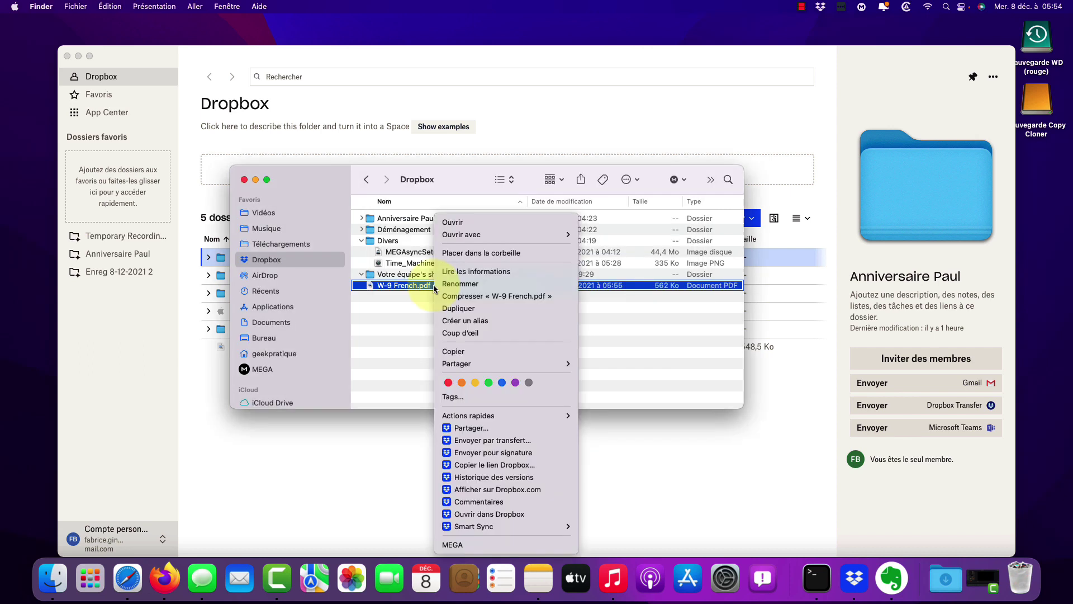
pyautogui.click(509, 441)
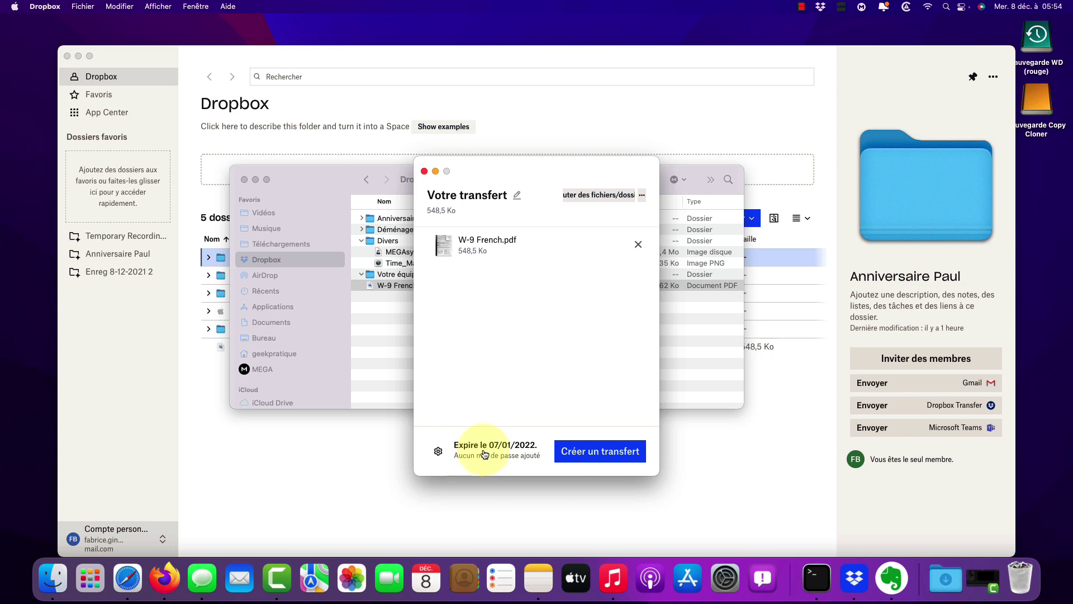
pyautogui.click(439, 453)
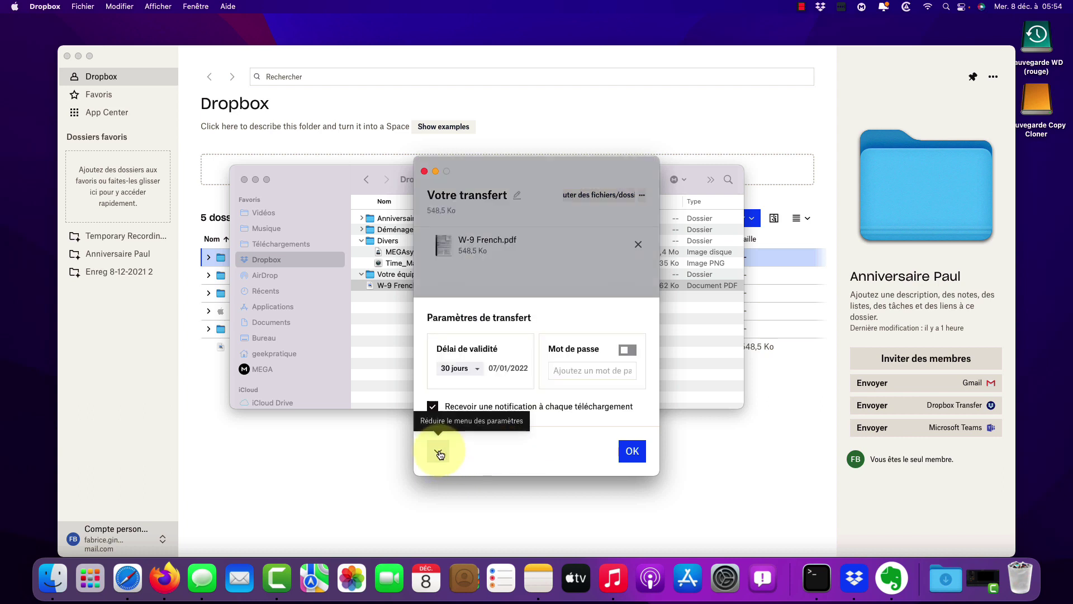
pyautogui.click(477, 370)
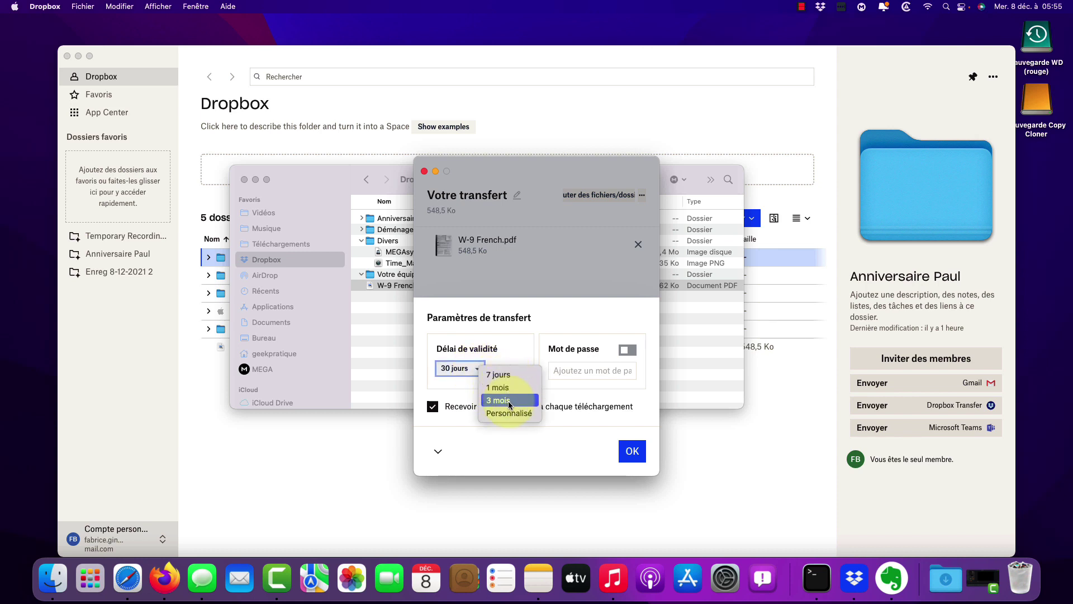
pyautogui.click(586, 286)
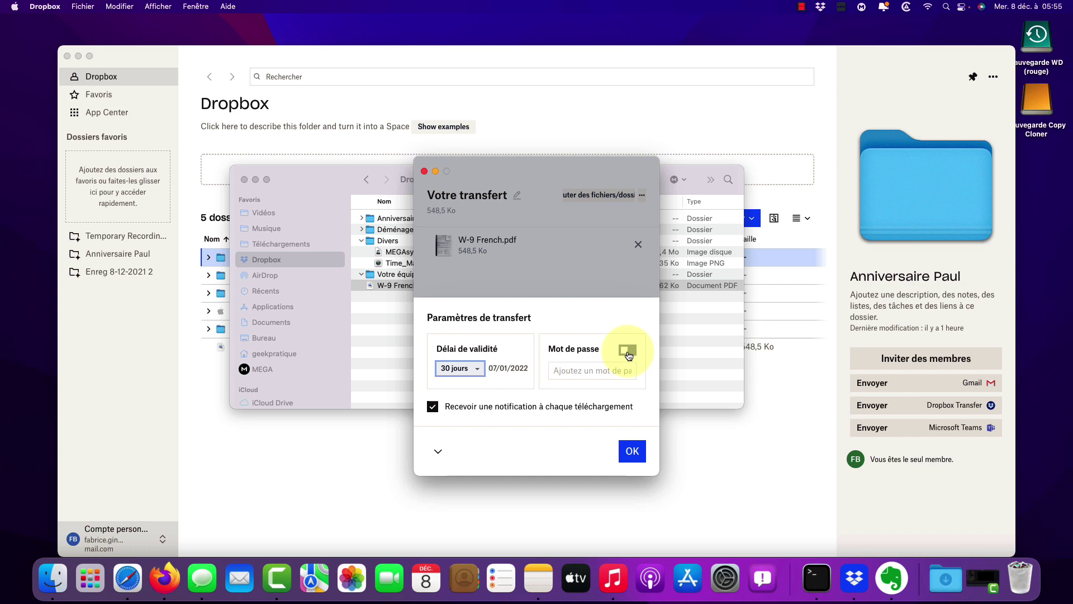
pyautogui.click(627, 351)
pyautogui.click(590, 372)
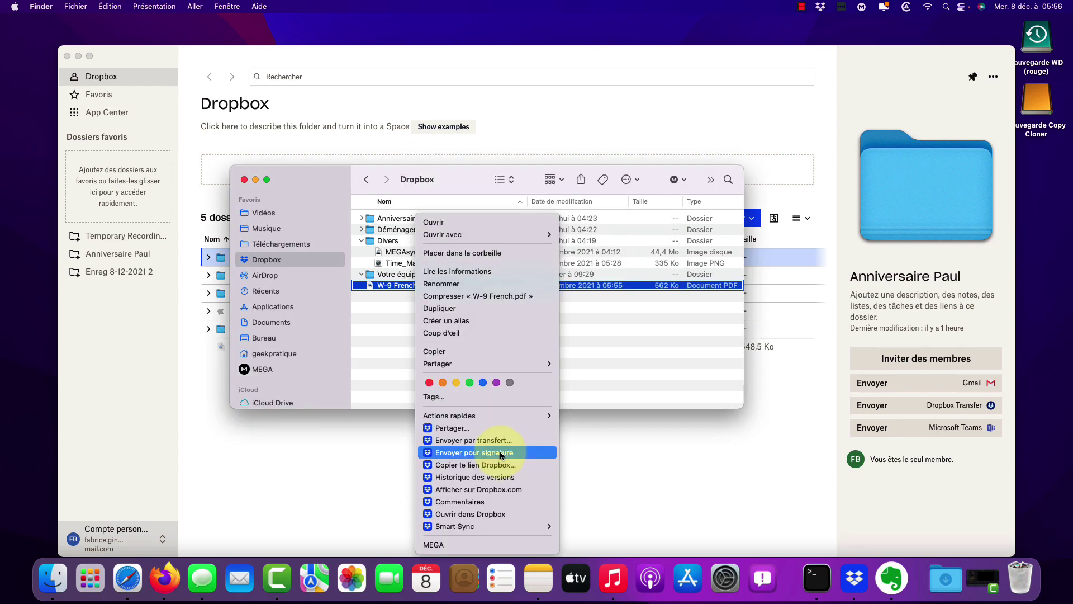
# Send W-9 French.pdf for signature from Finder, accepting HelloSign's terms and its informational messages on dropbox.com.
pyautogui.click(501, 453)
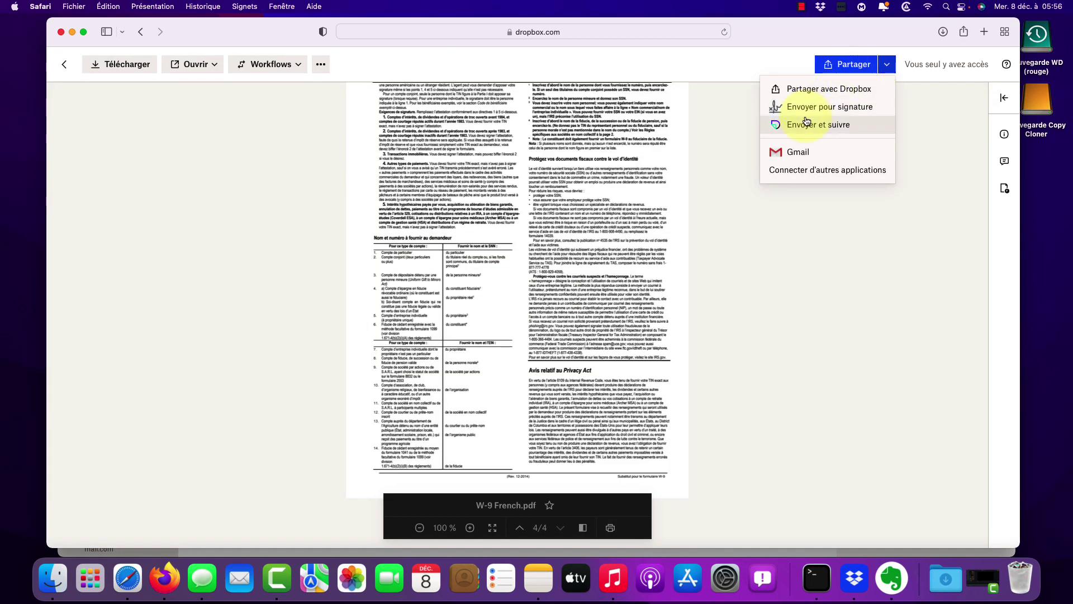
pyautogui.click(807, 109)
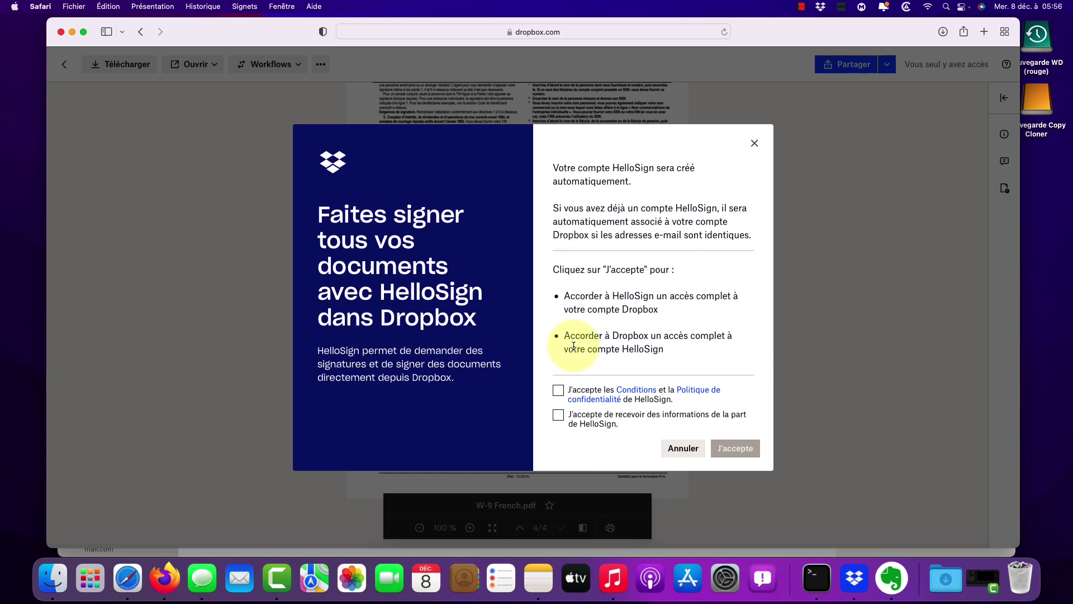
pyautogui.click(558, 391)
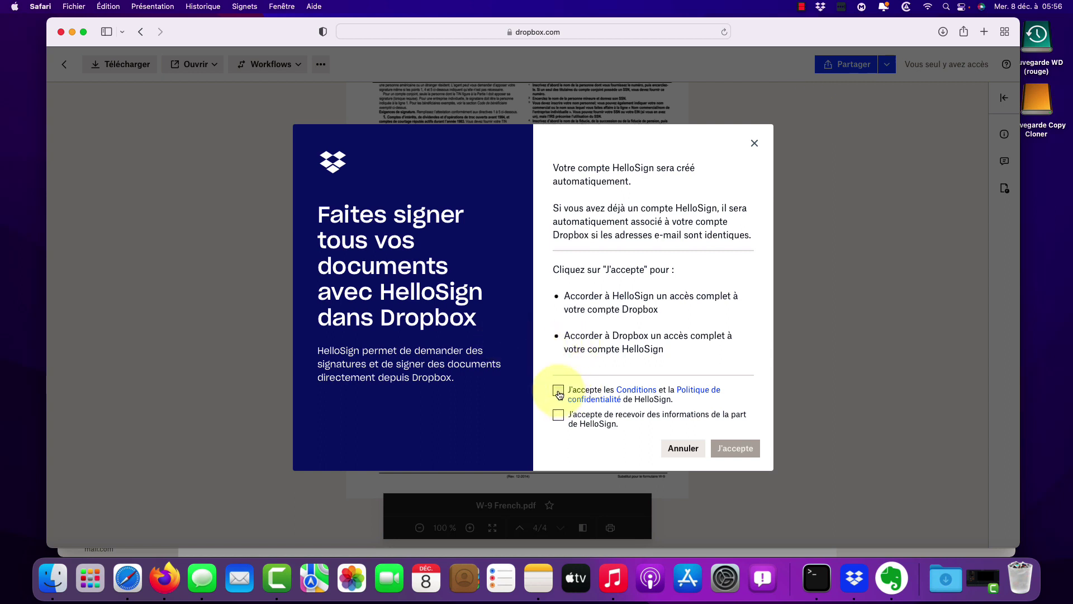
pyautogui.click(558, 415)
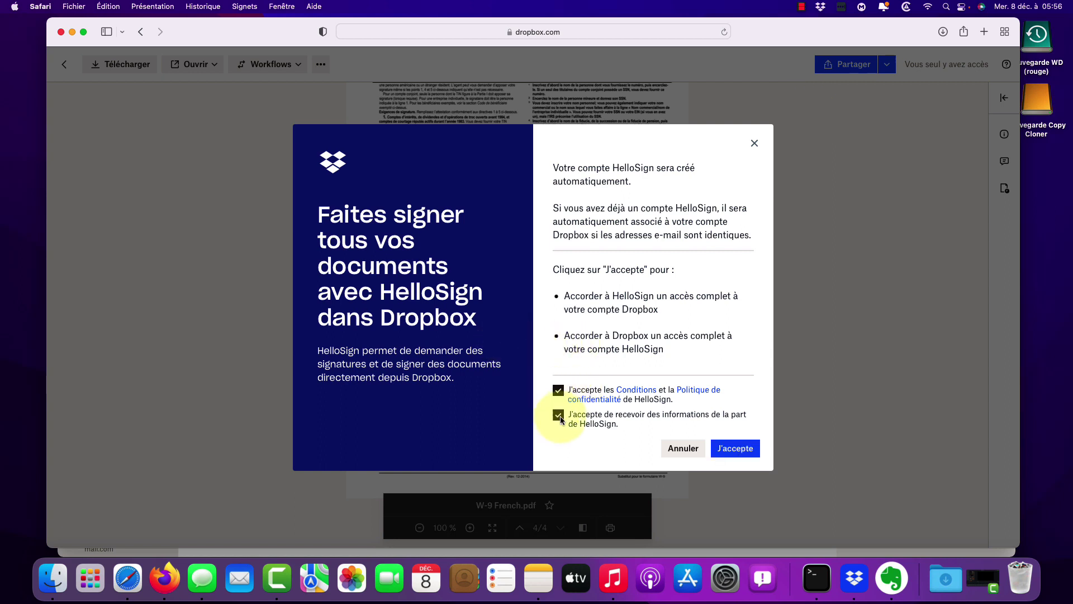
pyautogui.click(744, 448)
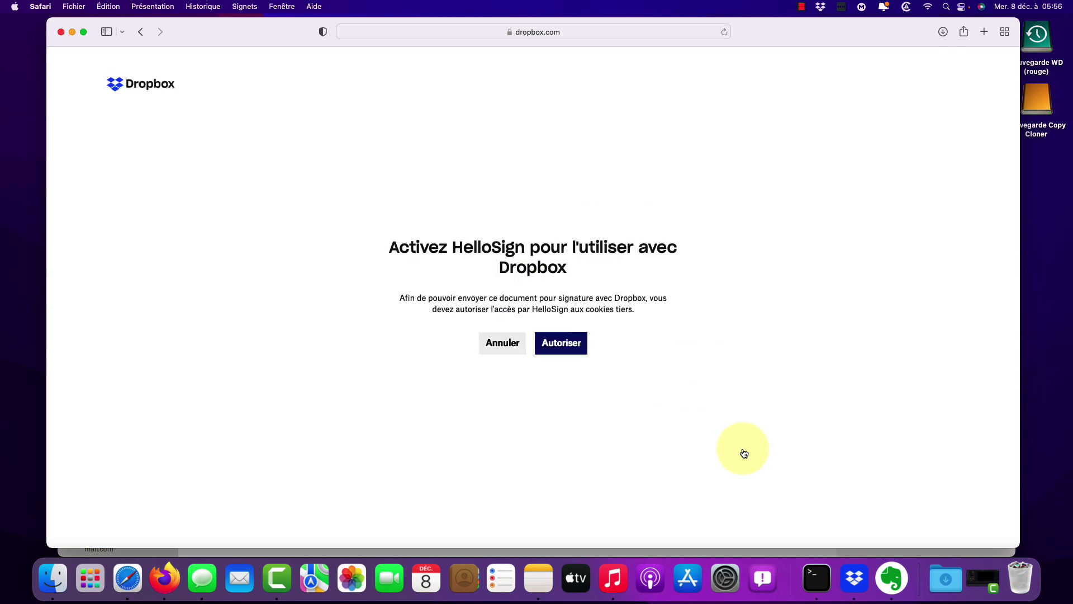
# Authorize HelloSign to use third-party cookies on dropbox.com and try out the signer's name and e-mail fields.
pyautogui.click(565, 343)
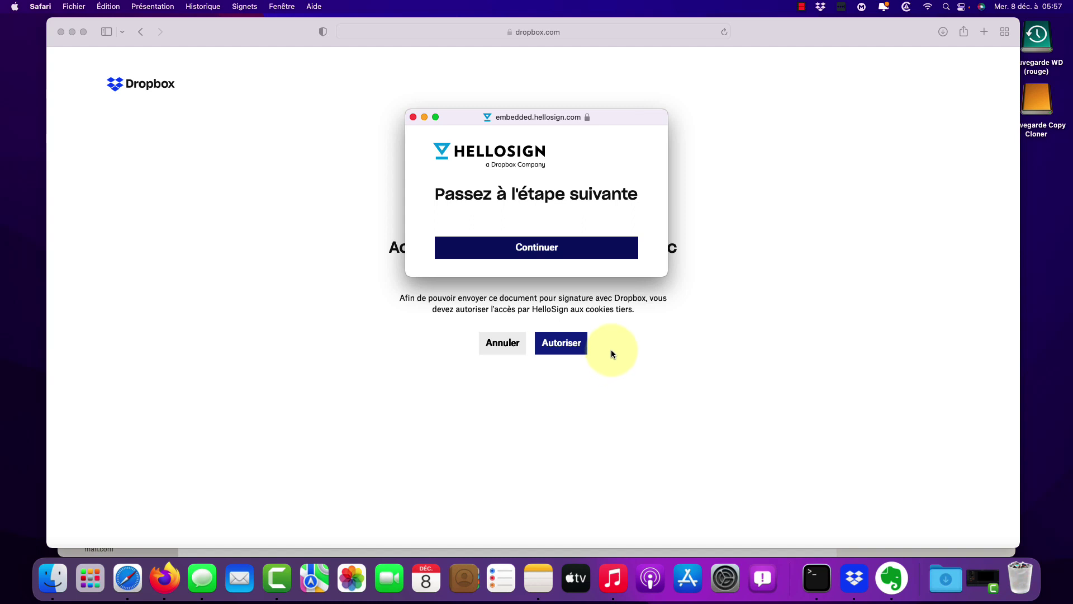
pyautogui.click(551, 248)
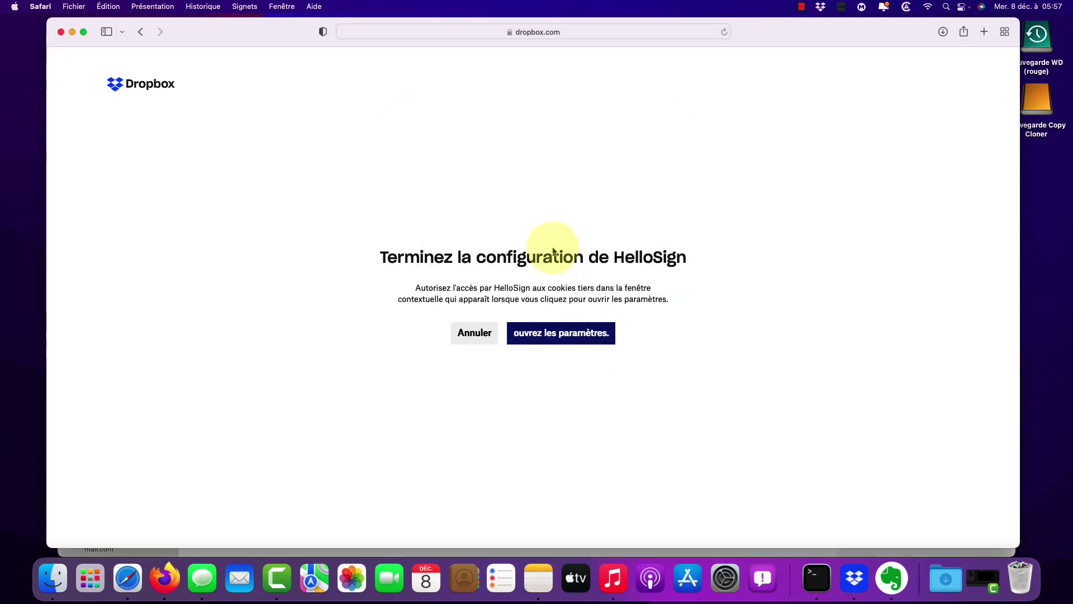
pyautogui.click(568, 334)
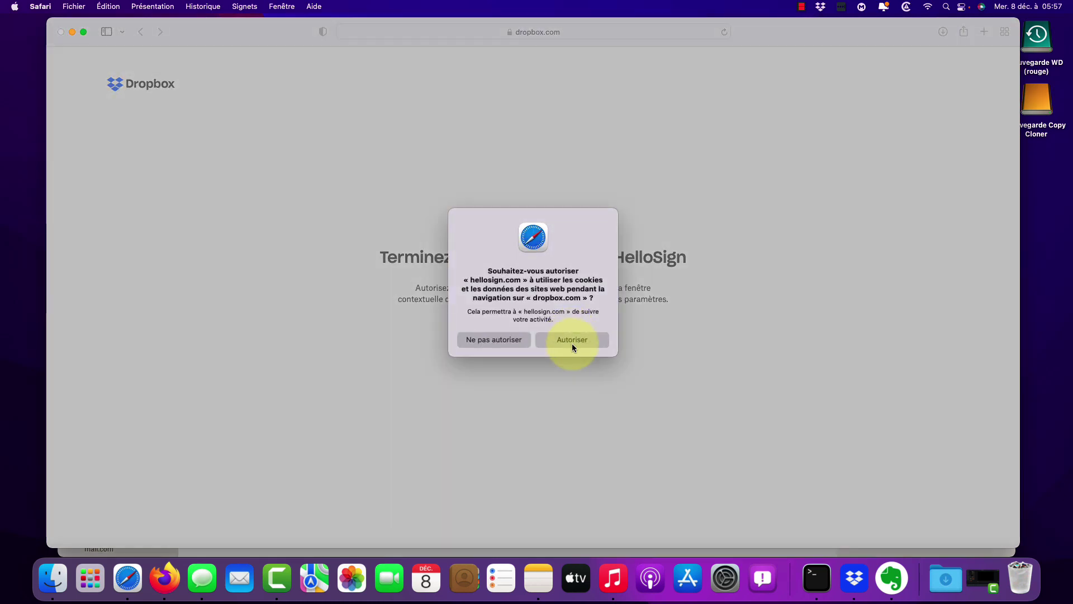
pyautogui.click(578, 341)
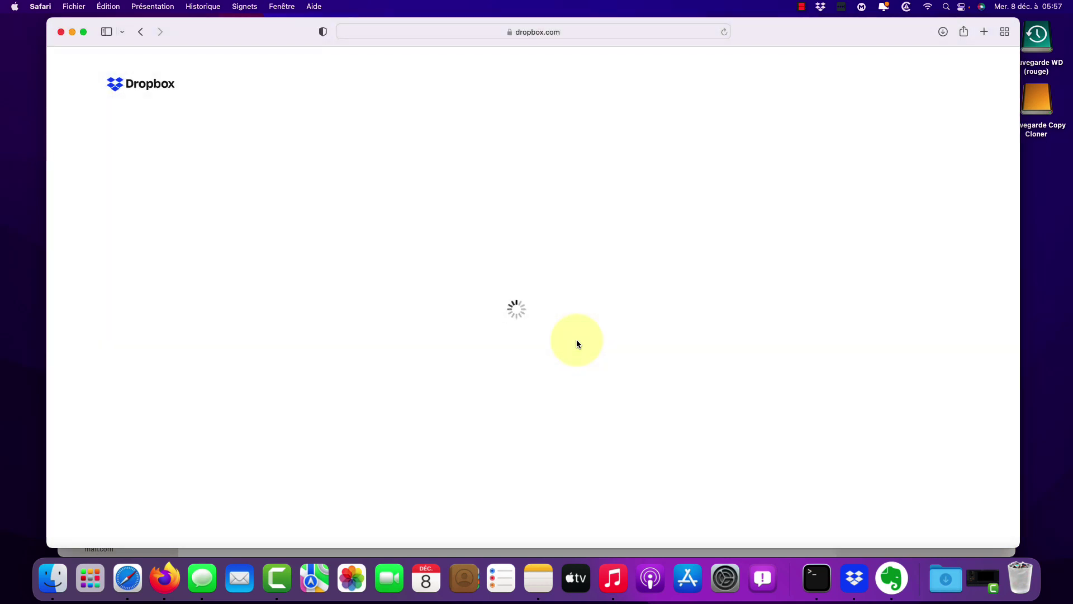
pyautogui.click(435, 243)
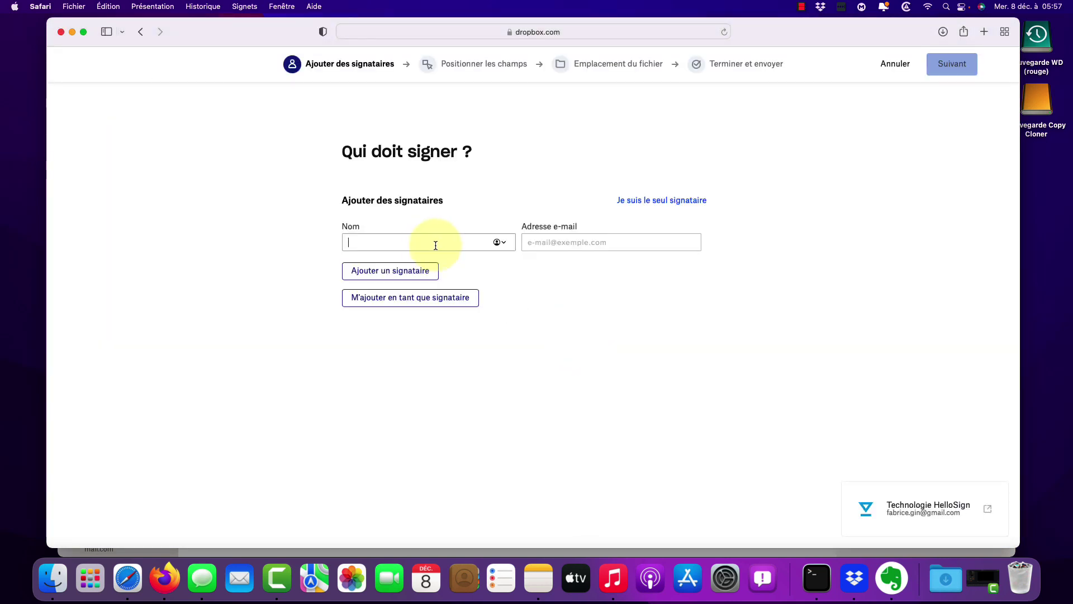
pyautogui.click(569, 243)
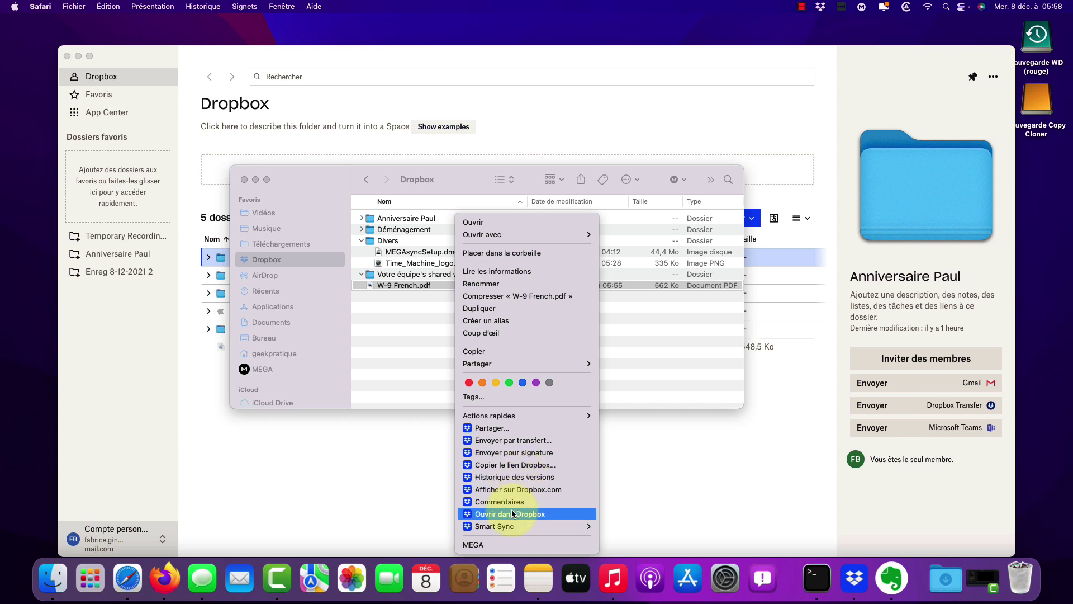
# Set the Smart Sync mode of W-9 French.pdf to En ligne in Finder and revisit its Smart Sync choices.
pyautogui.moveTo(507, 526)
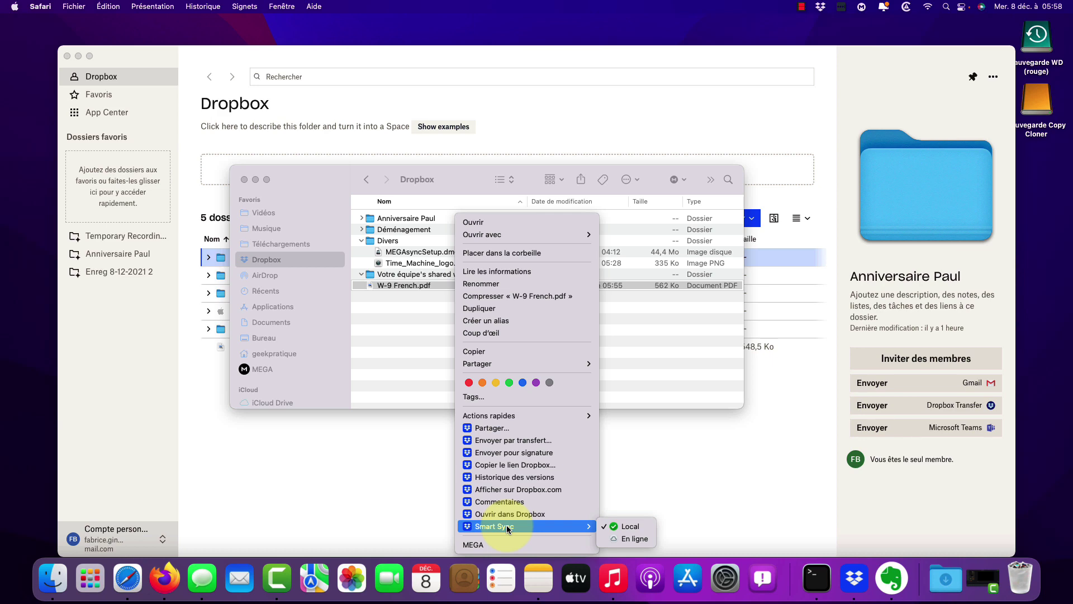
pyautogui.click(642, 540)
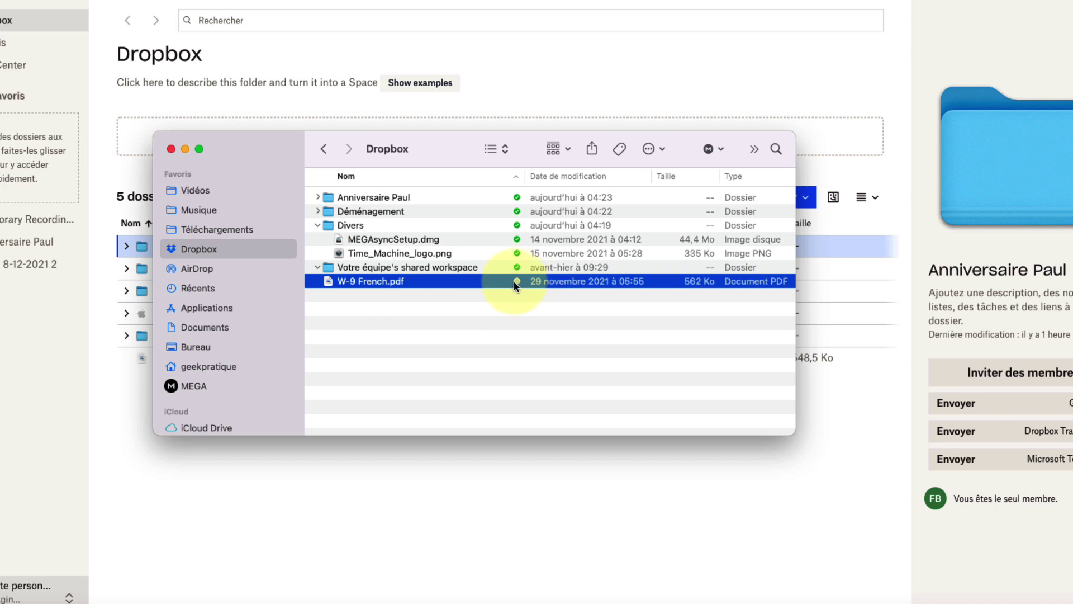
pyautogui.moveTo(517, 283)
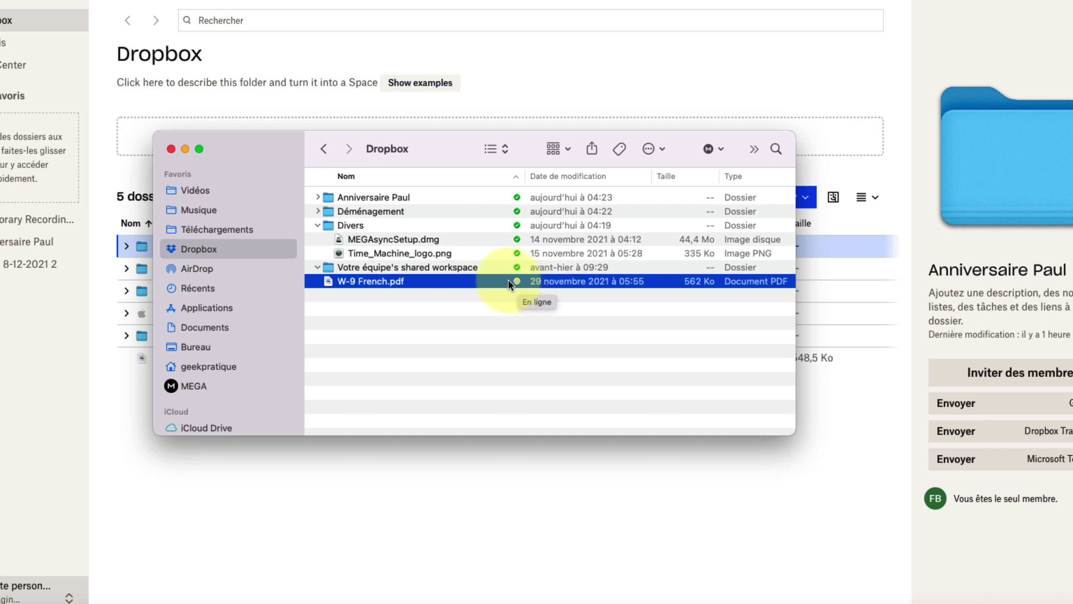
pyautogui.rightClick(508, 280)
pyautogui.moveTo(604, 581)
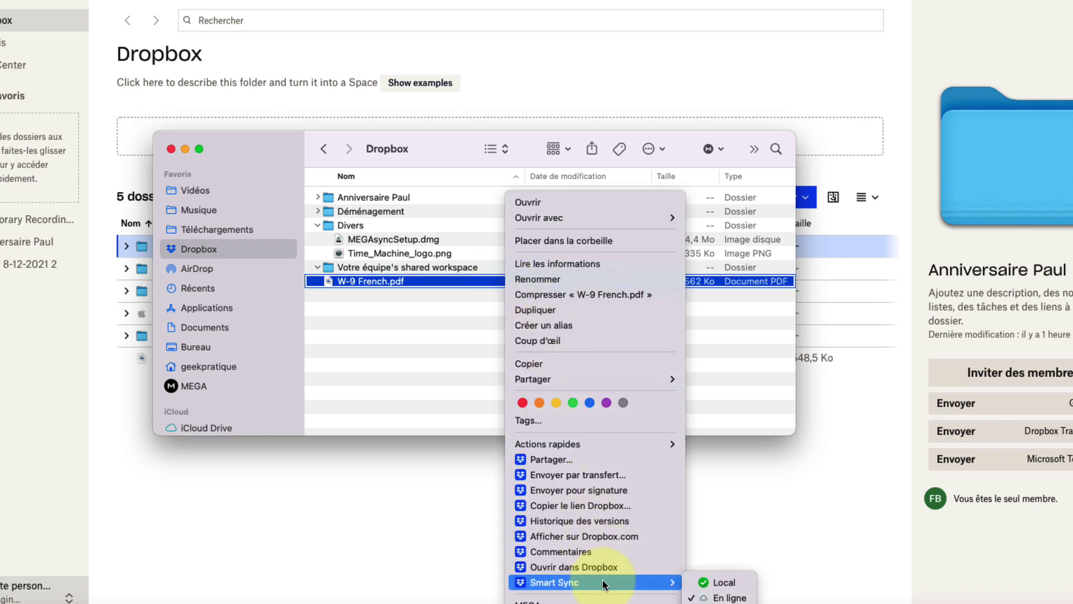
pyautogui.click(721, 596)
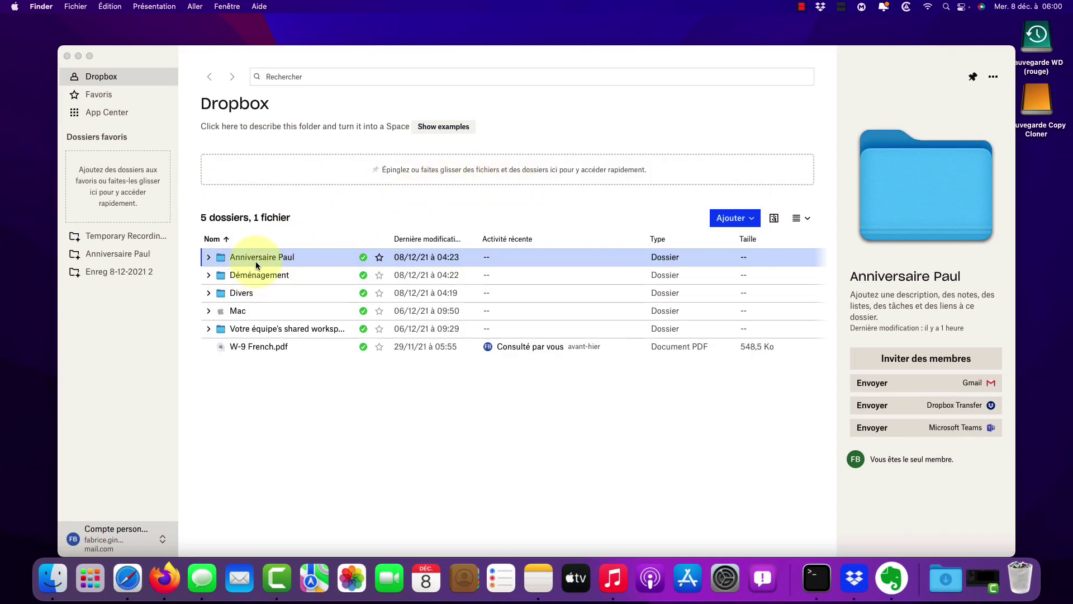
# Pin the Anniversaire Paul folder and W-9 French.pdf to the quick-access area in the Dropbox desktop app.
pyautogui.moveTo(257, 261); pyautogui.dragTo(411, 177)
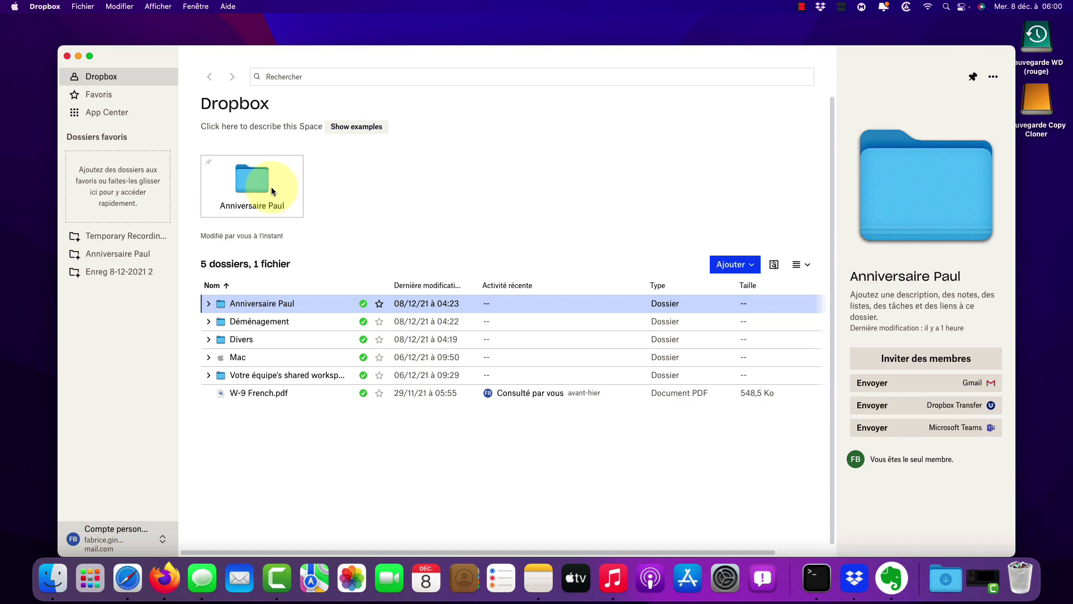
pyautogui.click(257, 394)
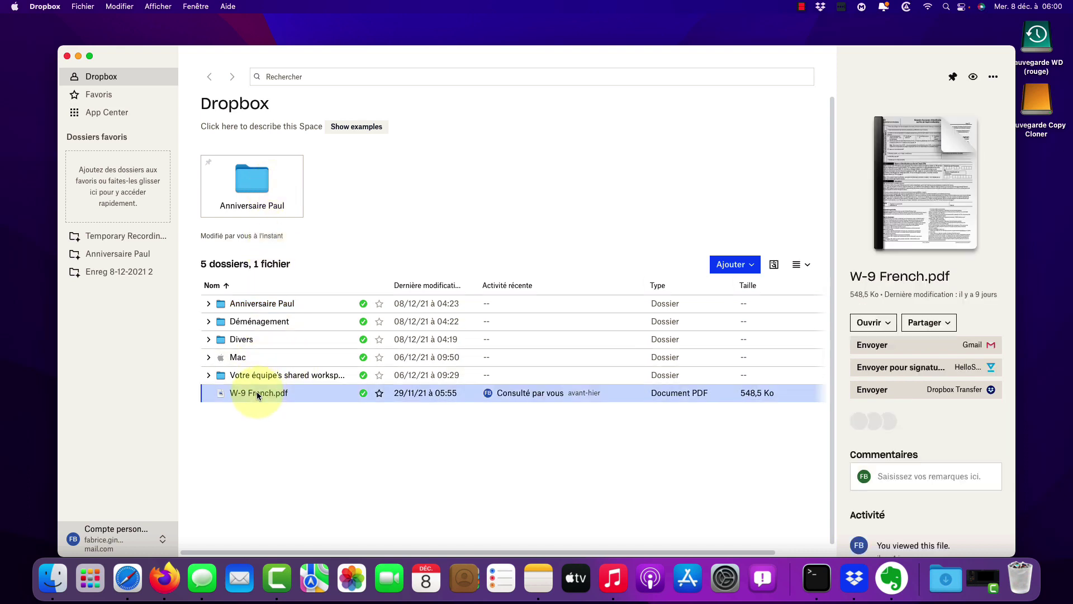
pyautogui.moveTo(257, 391); pyautogui.dragTo(377, 193)
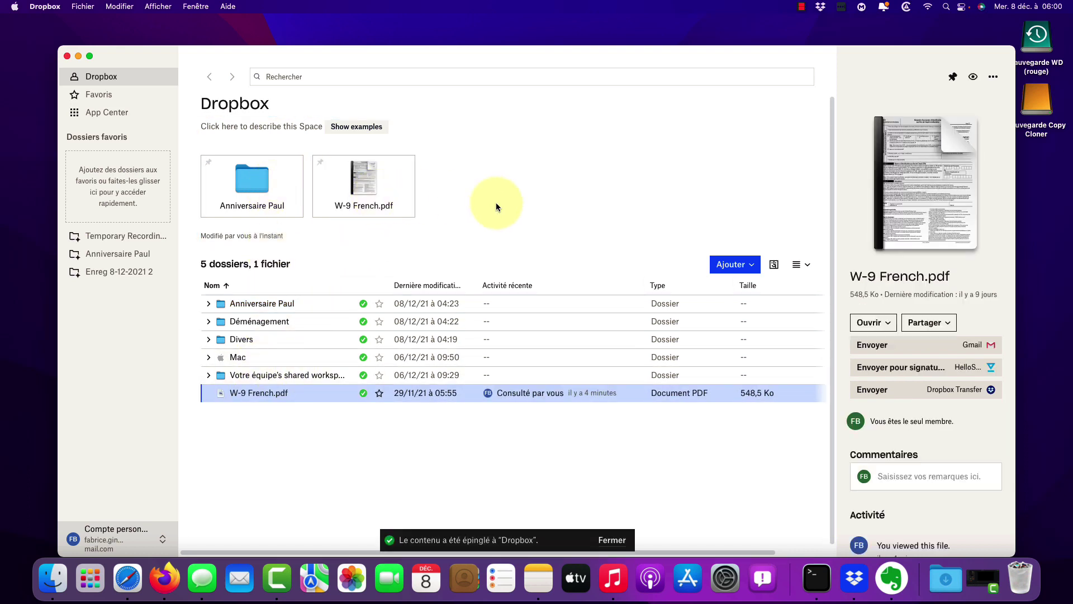
# Unpin W-9 French.pdf from the quick-access area above the Dropbox file list.
pyautogui.click(320, 187)
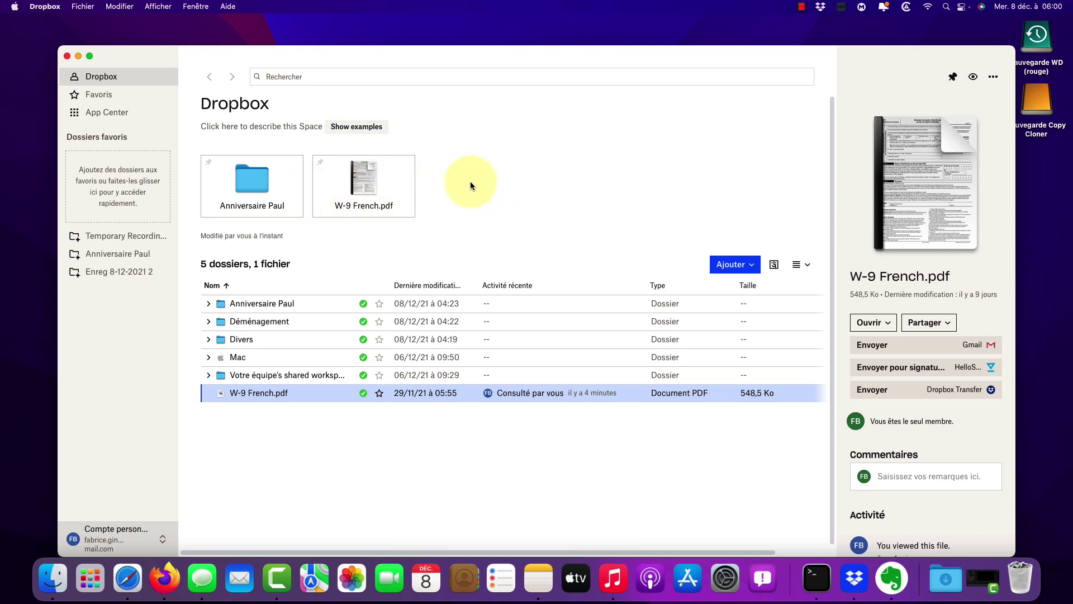
pyautogui.rightClick(369, 174)
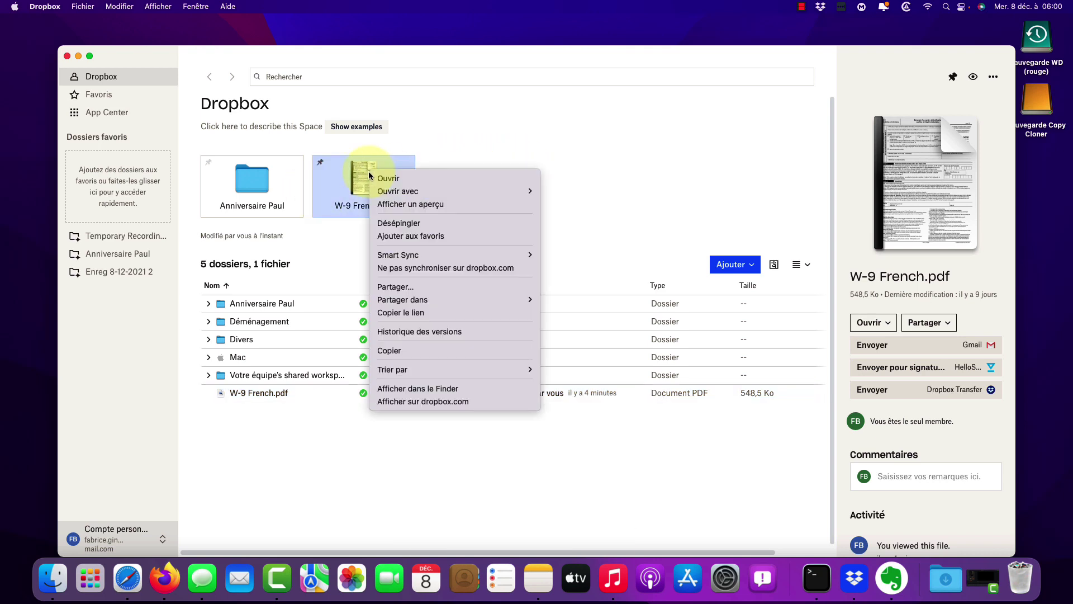
pyautogui.click(408, 224)
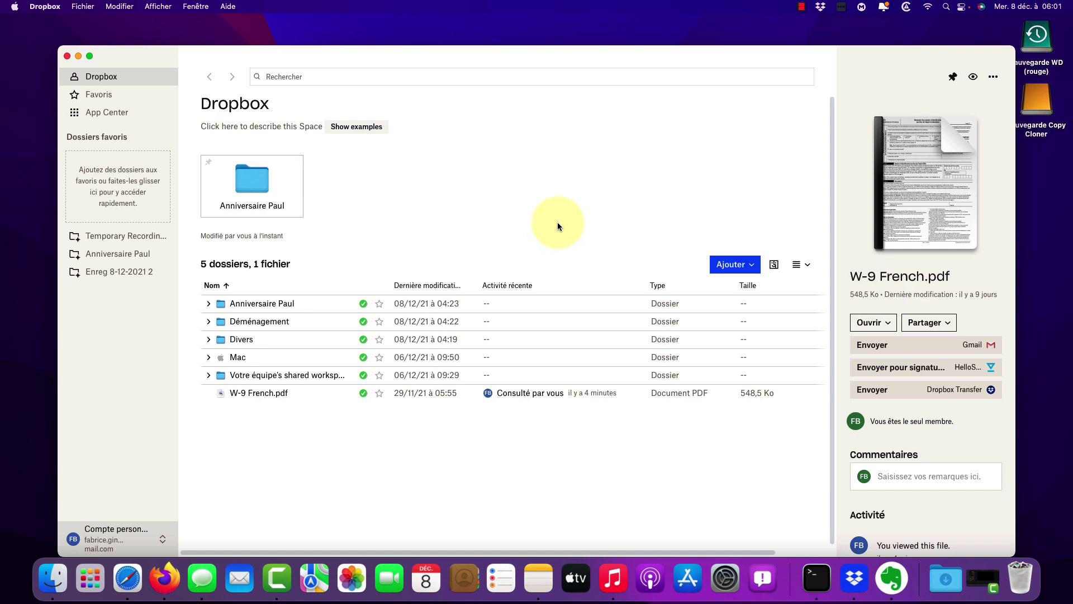
# Open the Dropbox App Center and browse its recommended applications.
pyautogui.click(106, 112)
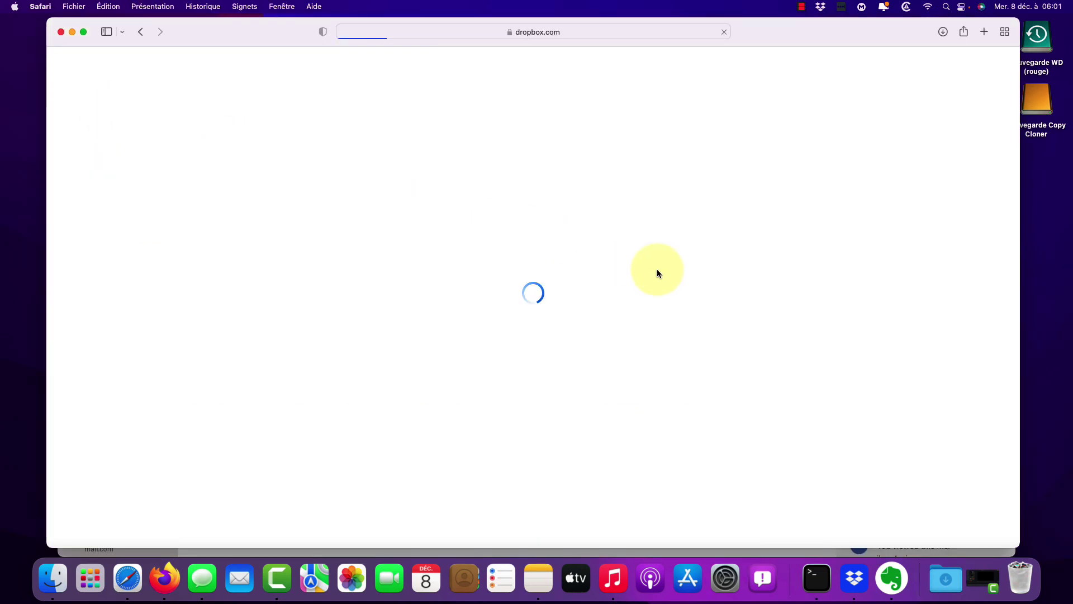
pyautogui.scroll(-3, 657, 273)
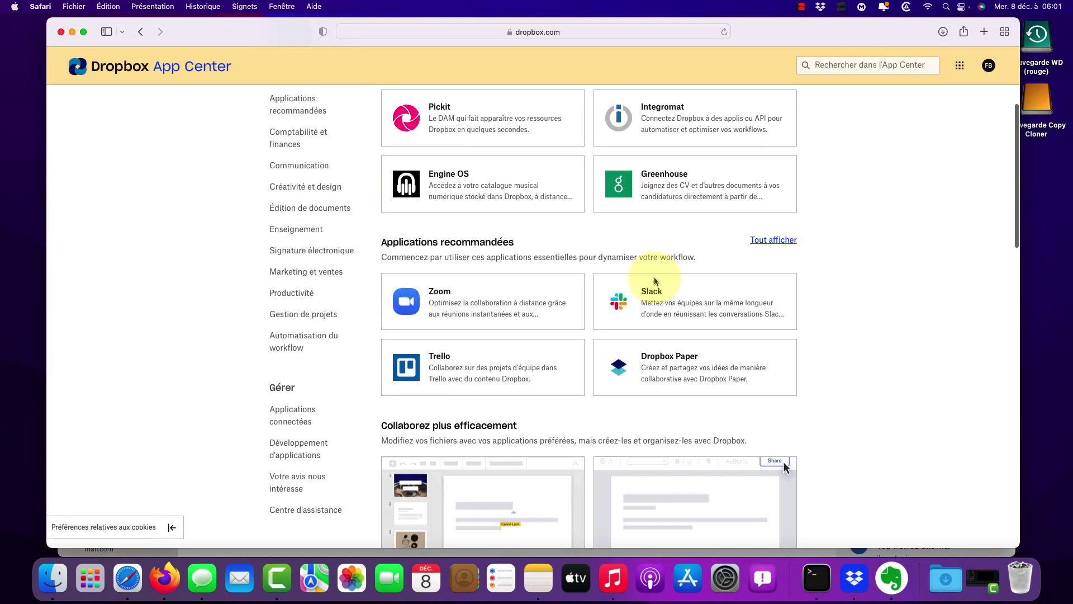
# Browse the App Center's collaboration and document-editing applications.
pyautogui.scroll(-5, 653, 288)
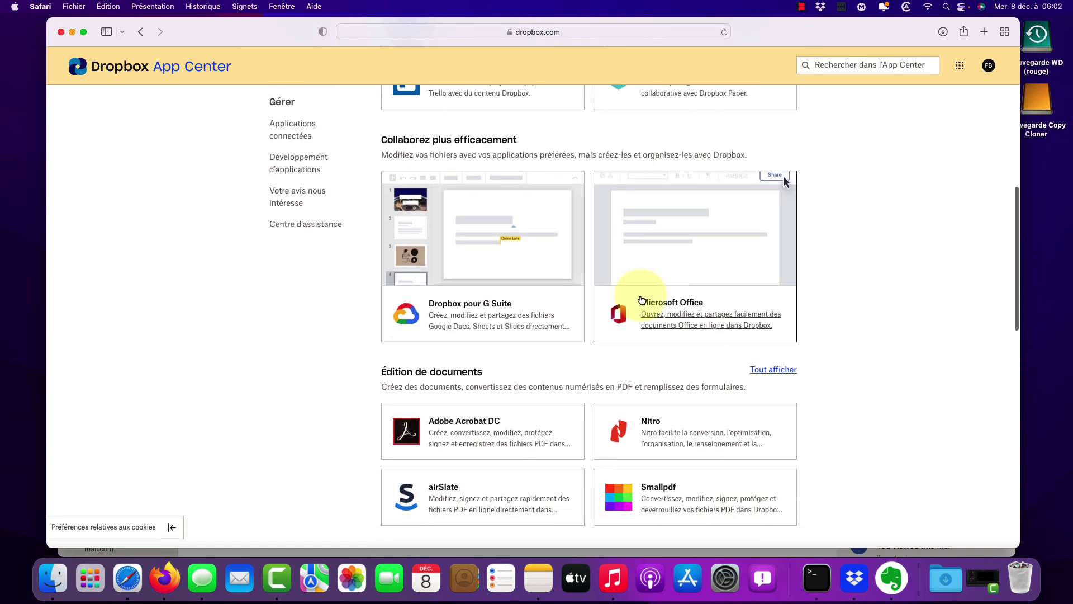
pyautogui.scroll(-3, 642, 300)
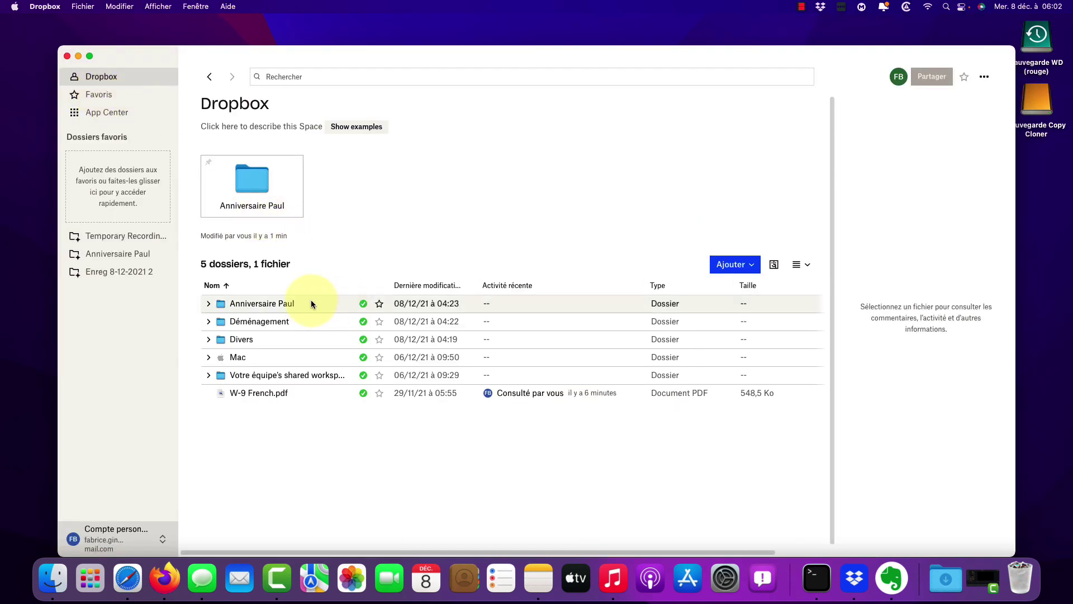
# Add the Déménagement folder to Dossiers favoris in the Dropbox desktop app and check it in the Favoris list.
pyautogui.click(295, 323)
pyautogui.moveTo(295, 321); pyautogui.dragTo(140, 168)
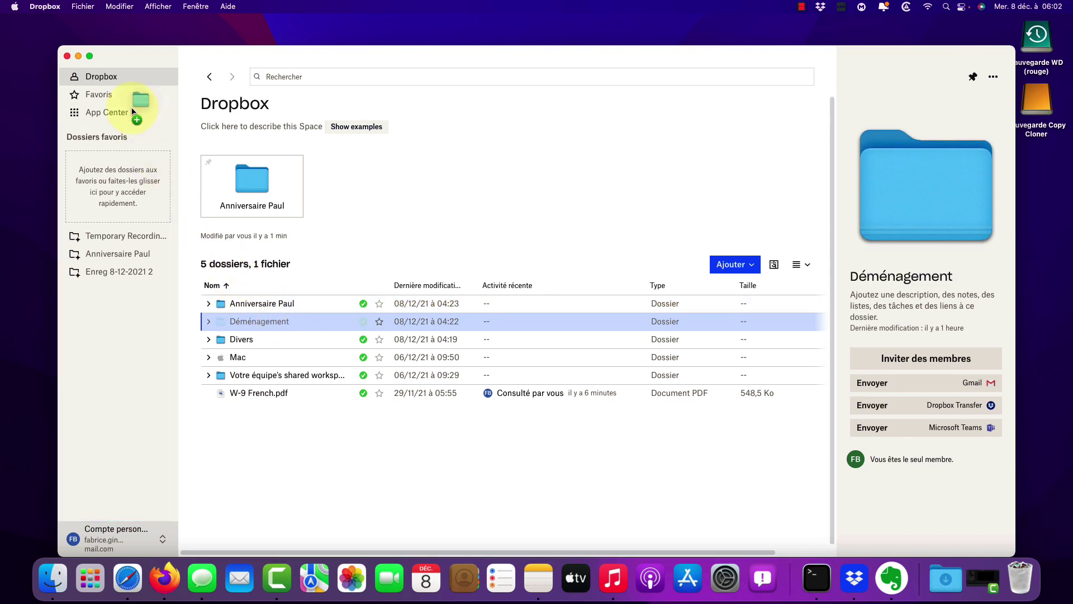
pyautogui.click(112, 95)
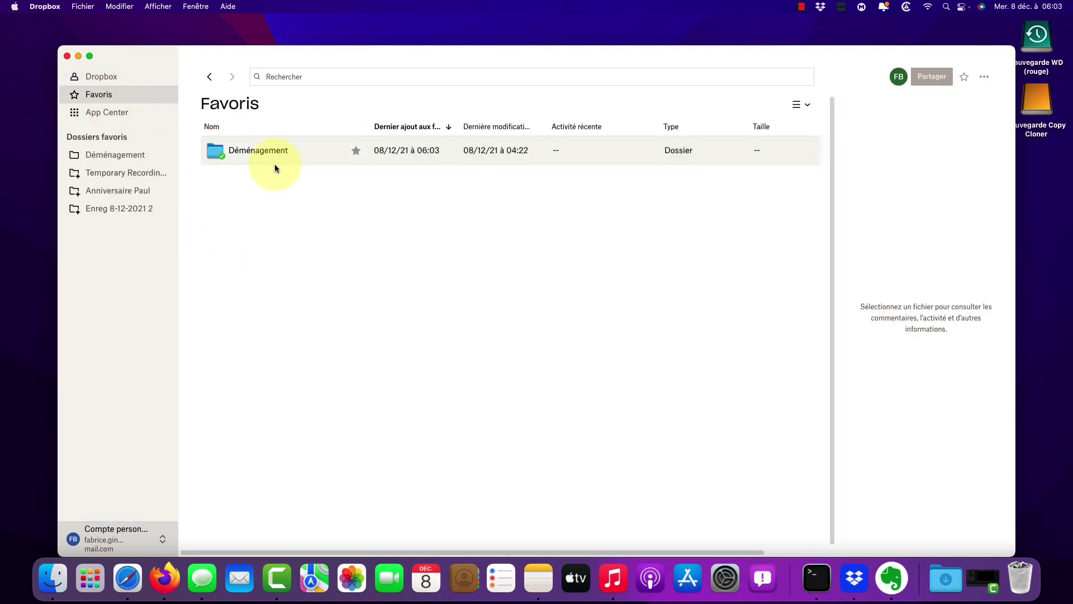
pyautogui.click(111, 80)
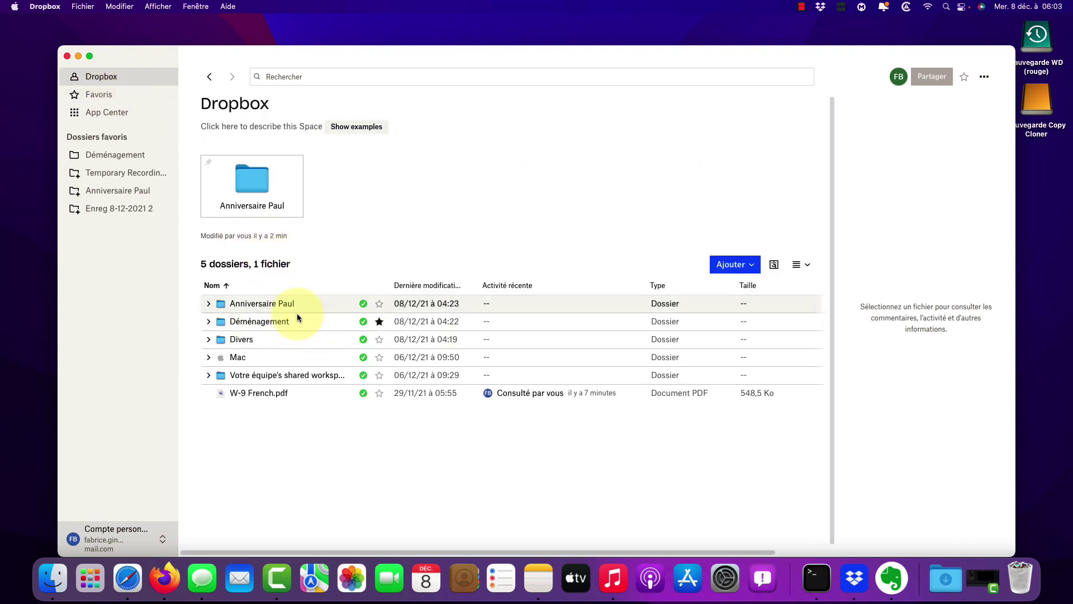
pyautogui.click(103, 96)
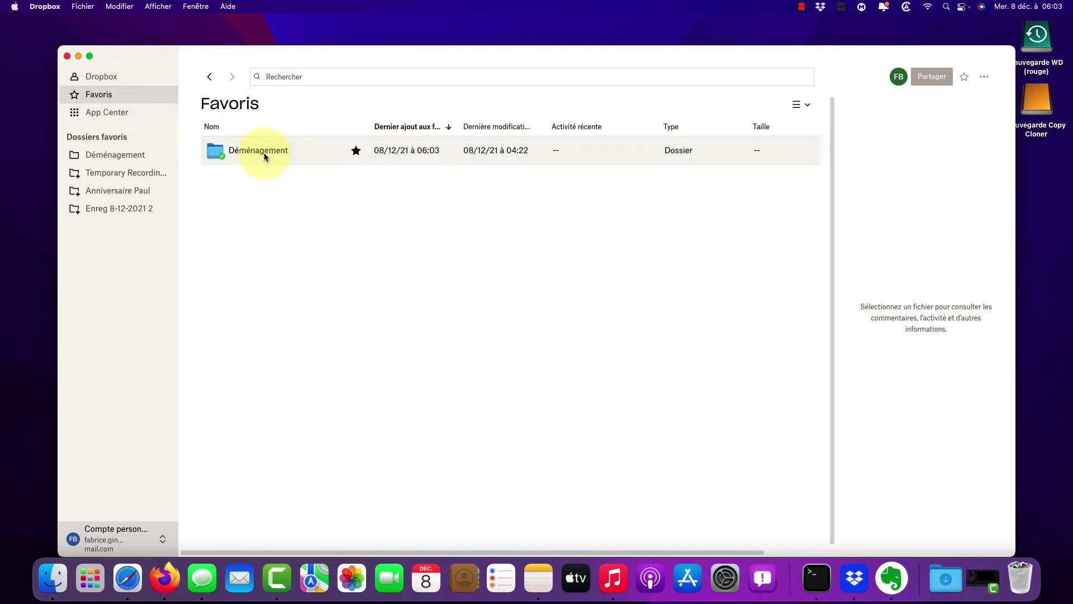
pyautogui.click(104, 79)
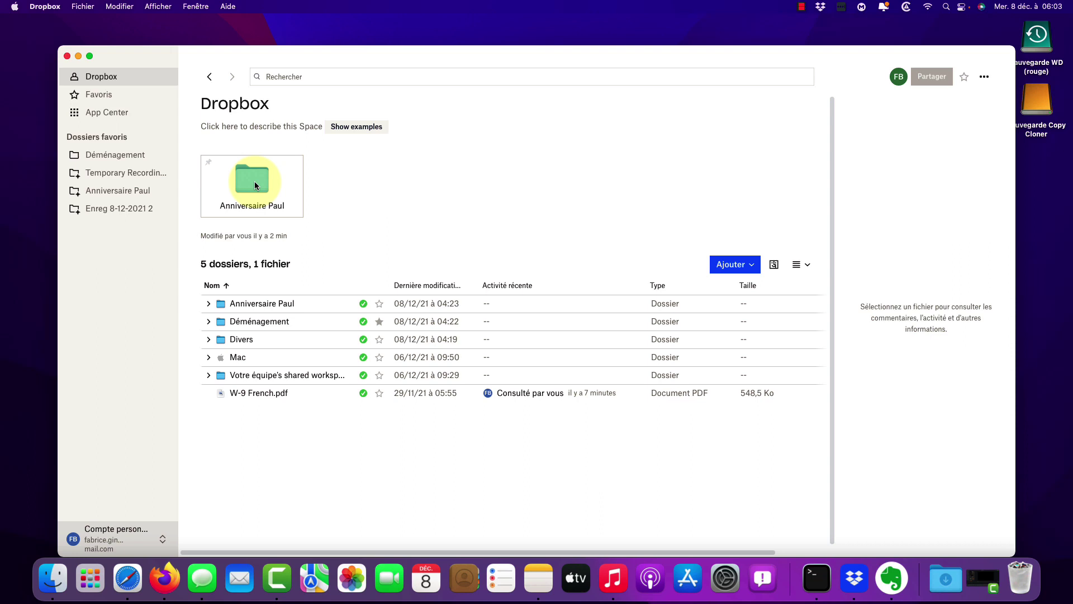
# View the contents of the Déménagement and Temporary Recordings folders through Dossiers favoris.
pyautogui.click(100, 156)
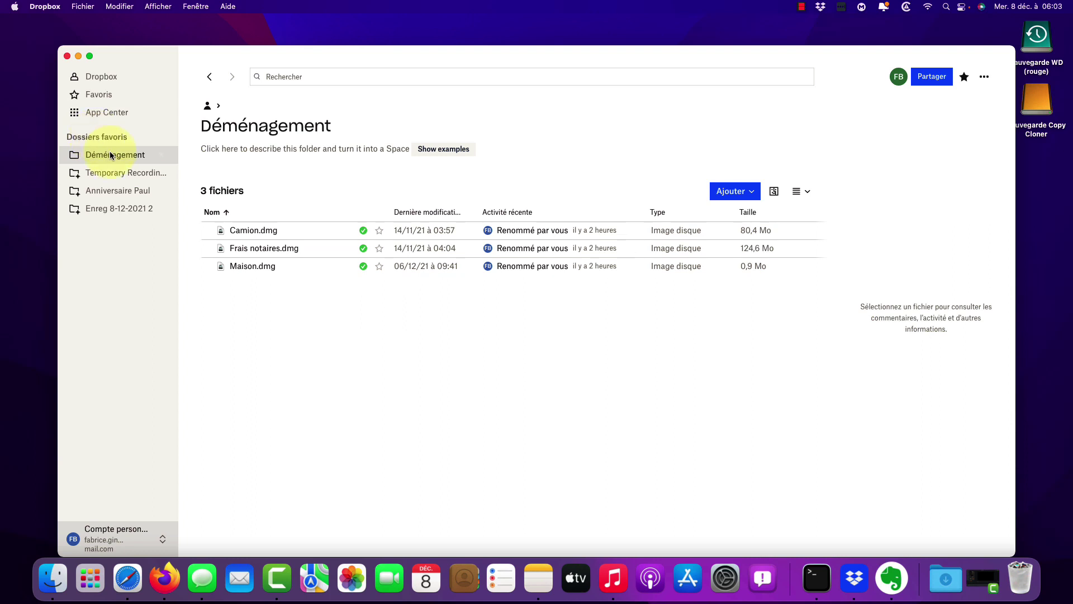
pyautogui.click(106, 171)
pyautogui.click(125, 156)
pyautogui.click(121, 174)
# Remove the suggested folders Temporary Recordings, Anniversaire Paul and Enreg 8-12-2021 2 from Dossiers favoris and reopen Déménagement.
pyautogui.click(162, 176)
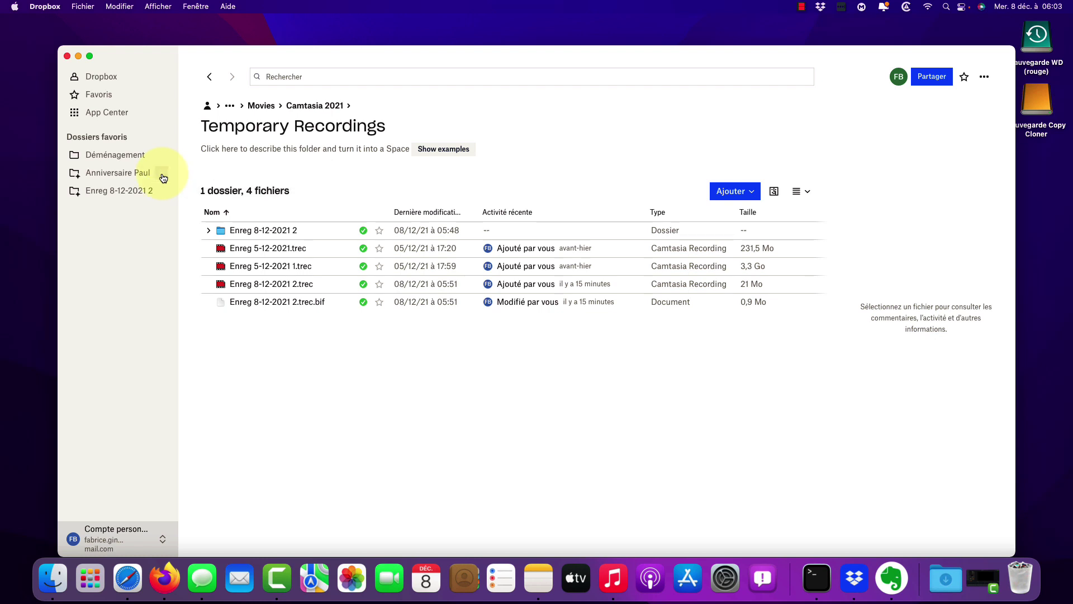
pyautogui.click(162, 176)
pyautogui.click(162, 177)
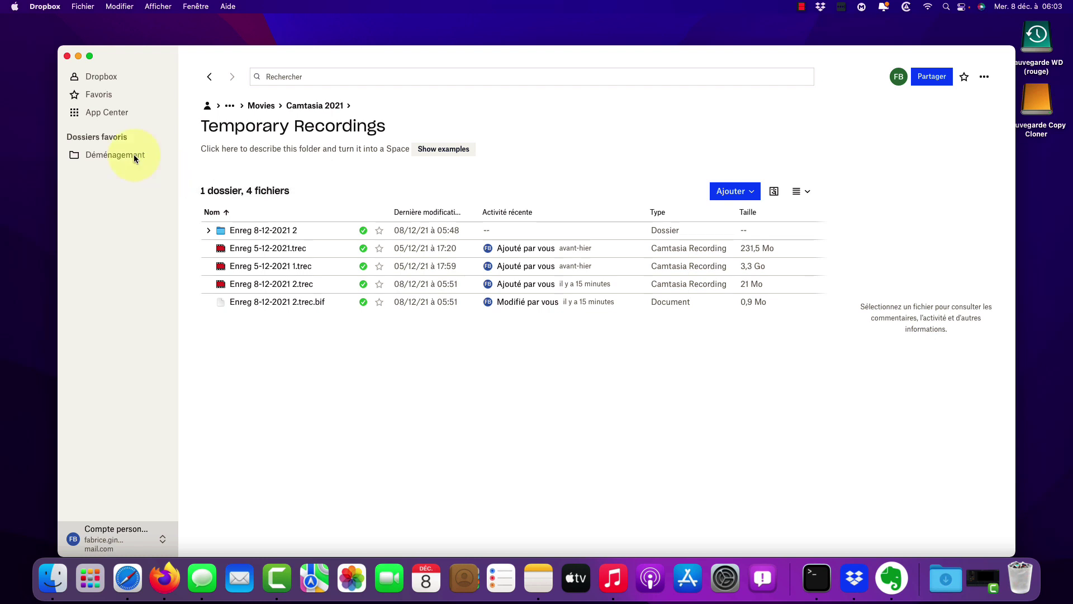
pyautogui.click(133, 155)
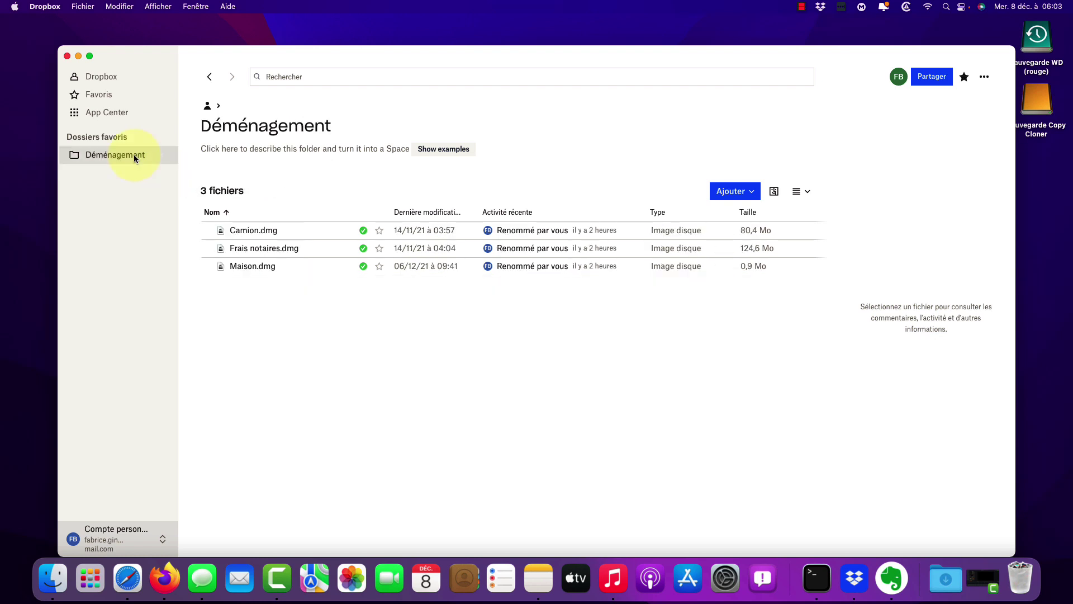
# Share the Anniversaire Paul folder from the main Dropbox list through Gmail and fill in the recipient's e-mail address.
pyautogui.click(111, 79)
pyautogui.click(304, 302)
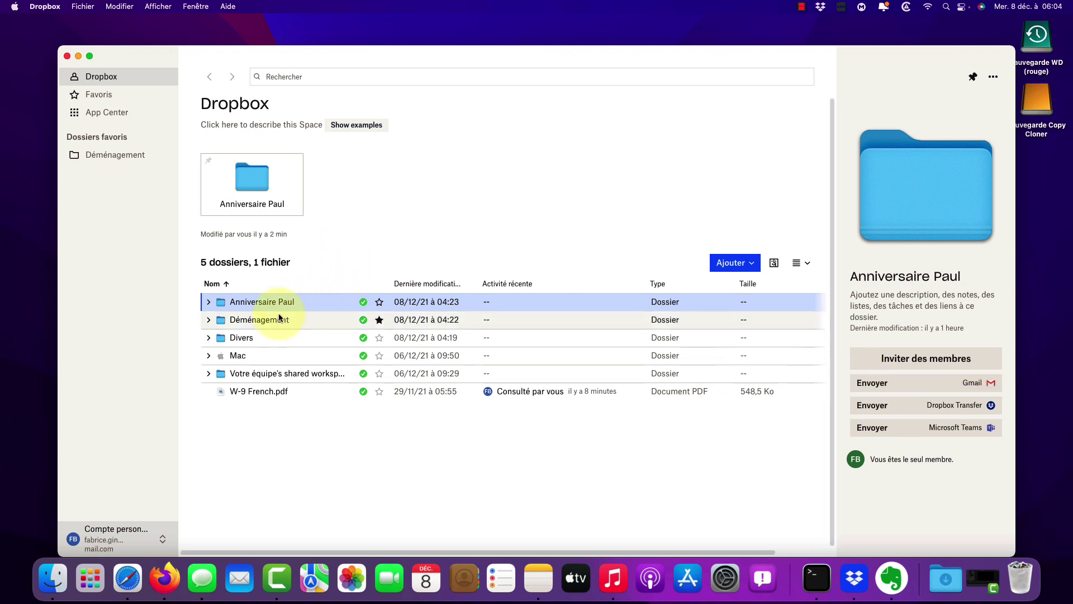
pyautogui.click(878, 386)
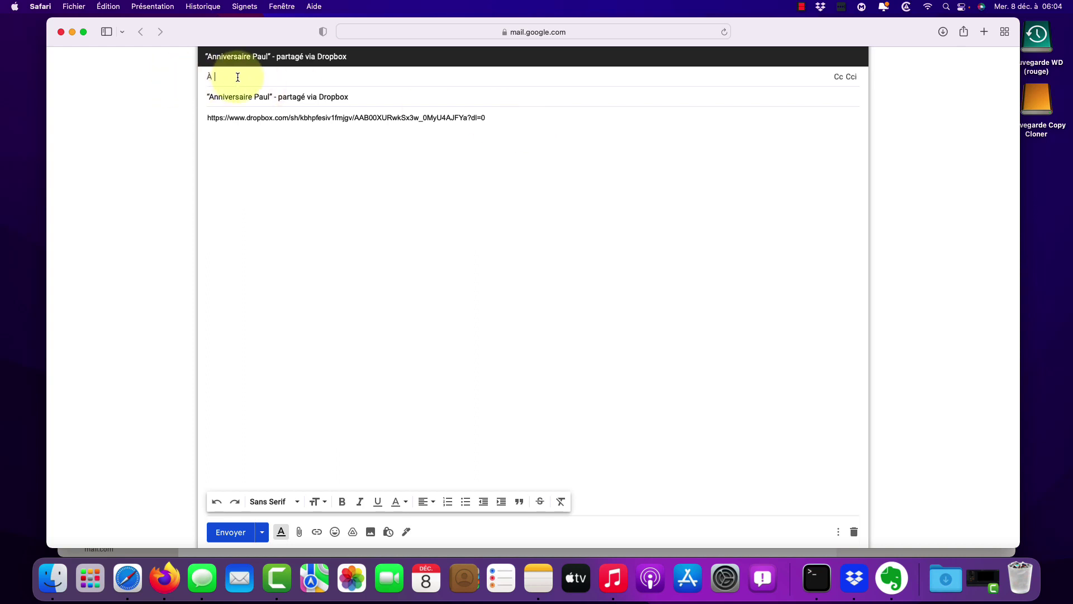
pyautogui.click(363, 99)
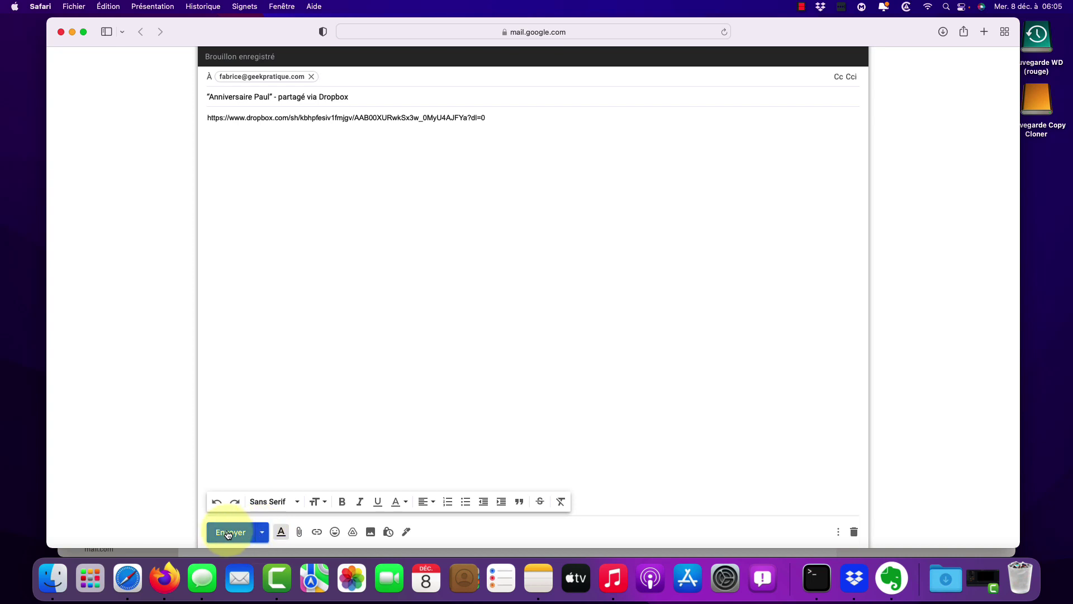
# Open the scheduled-send options for the Gmail message and choose a custom date and time.
pyautogui.click(262, 533)
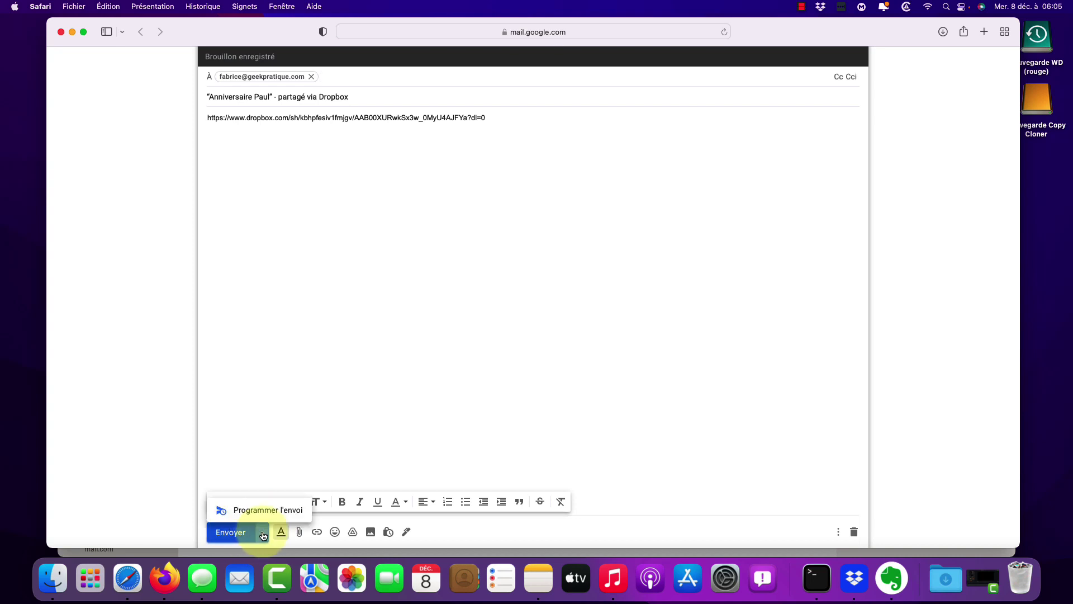
pyautogui.click(260, 510)
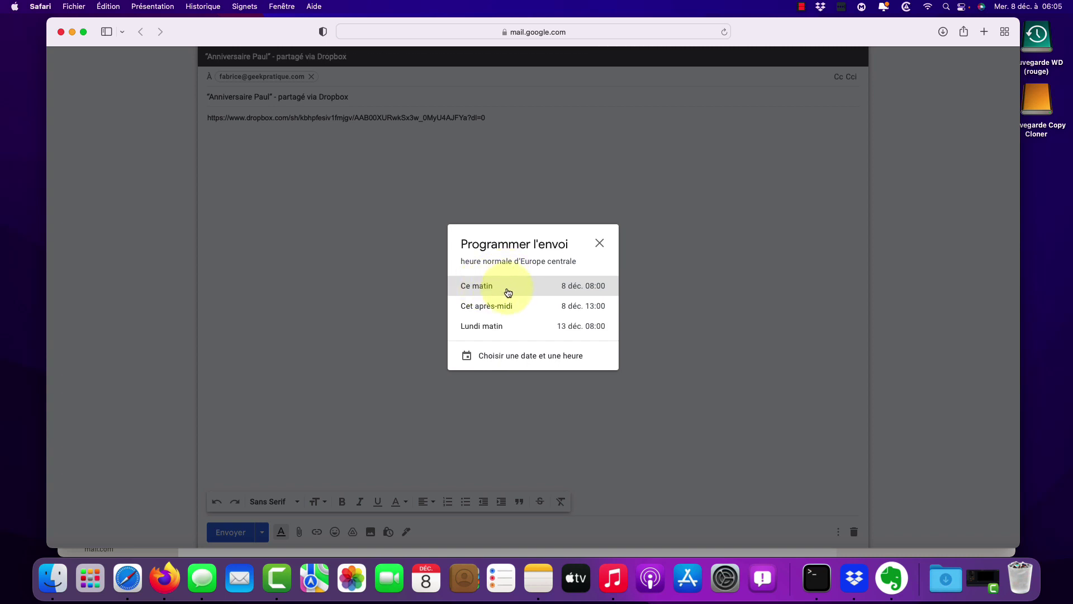
pyautogui.click(538, 361)
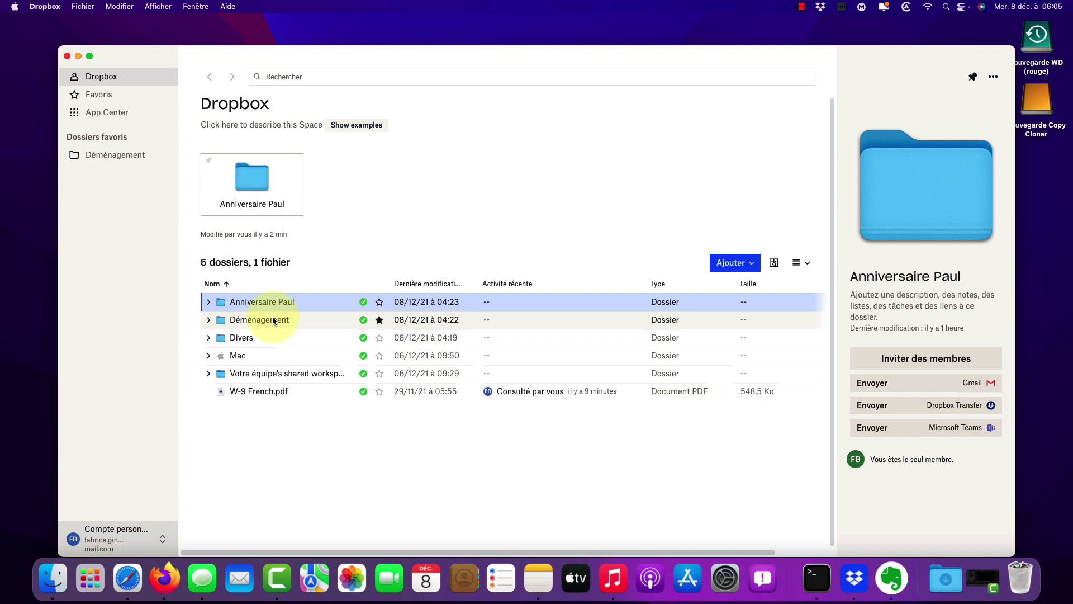
# Pin the Divers folder to the current Dropbox folder's quick-access area and close the desktop app window.
pyautogui.click(262, 320)
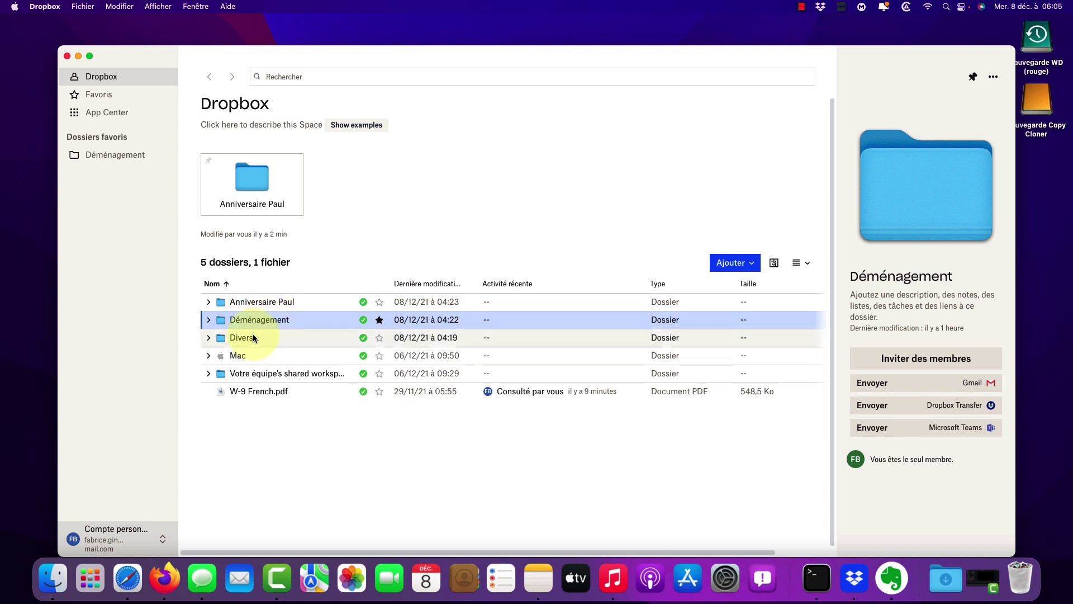
pyautogui.click(250, 337)
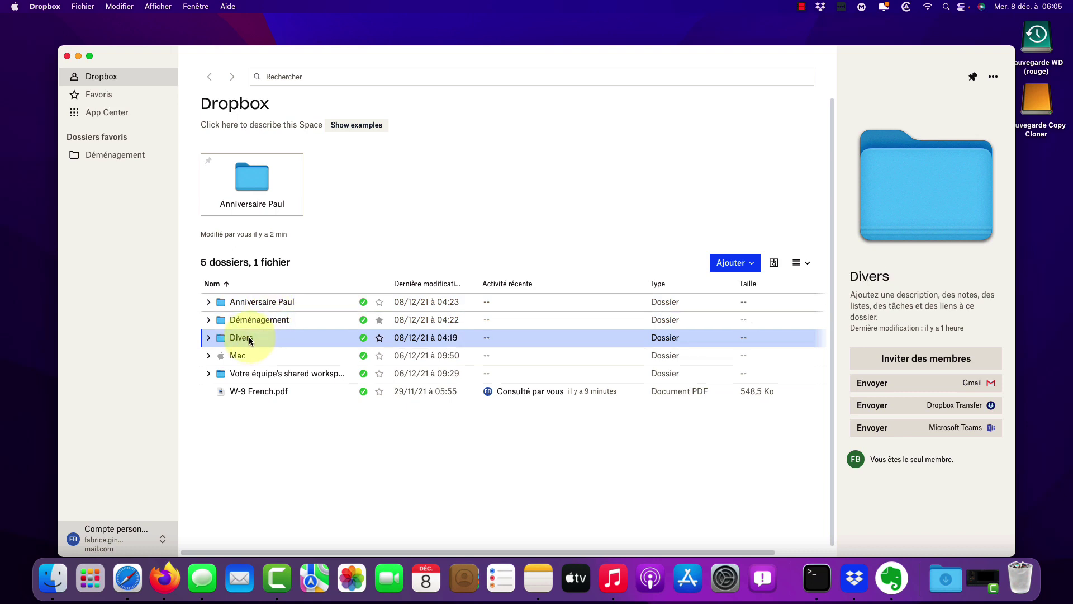
pyautogui.click(993, 78)
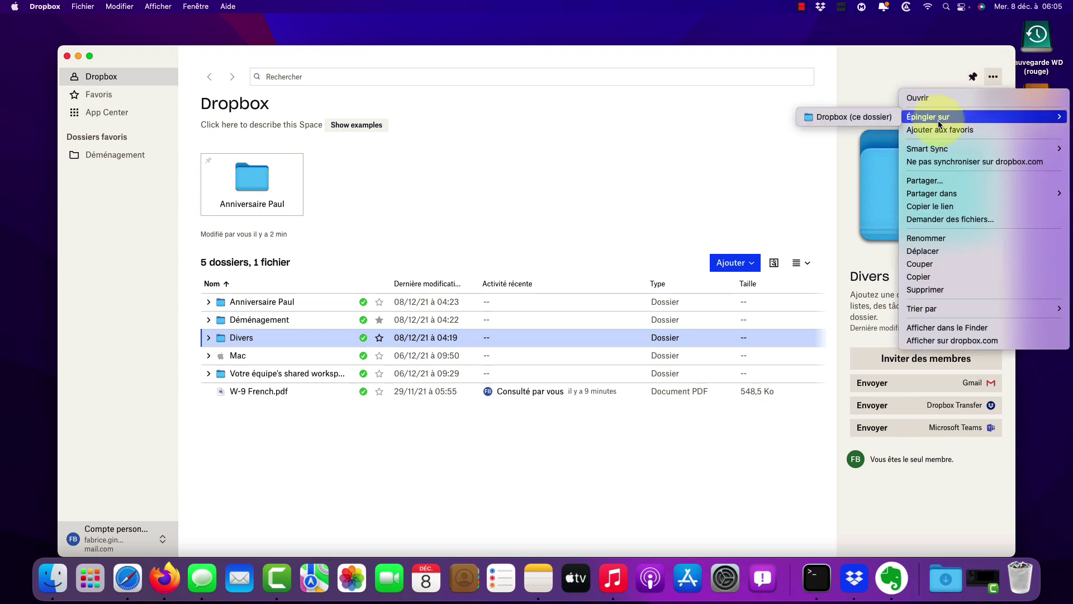
pyautogui.moveTo(932, 155)
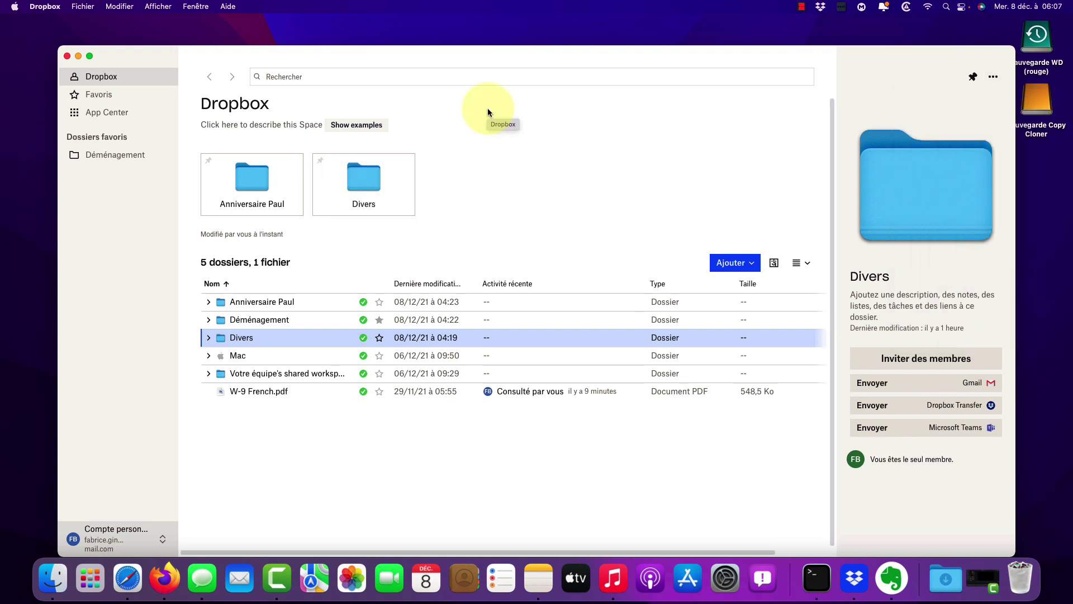
pyautogui.click(66, 55)
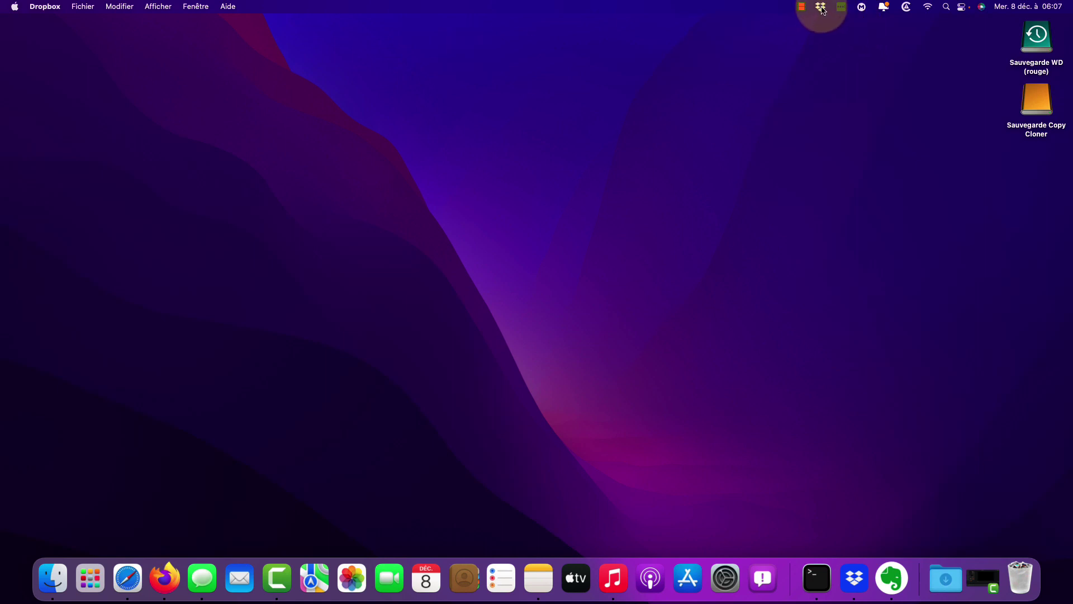
# Open the Synchronisation settings in the Dropbox preferences.
pyautogui.click(821, 8)
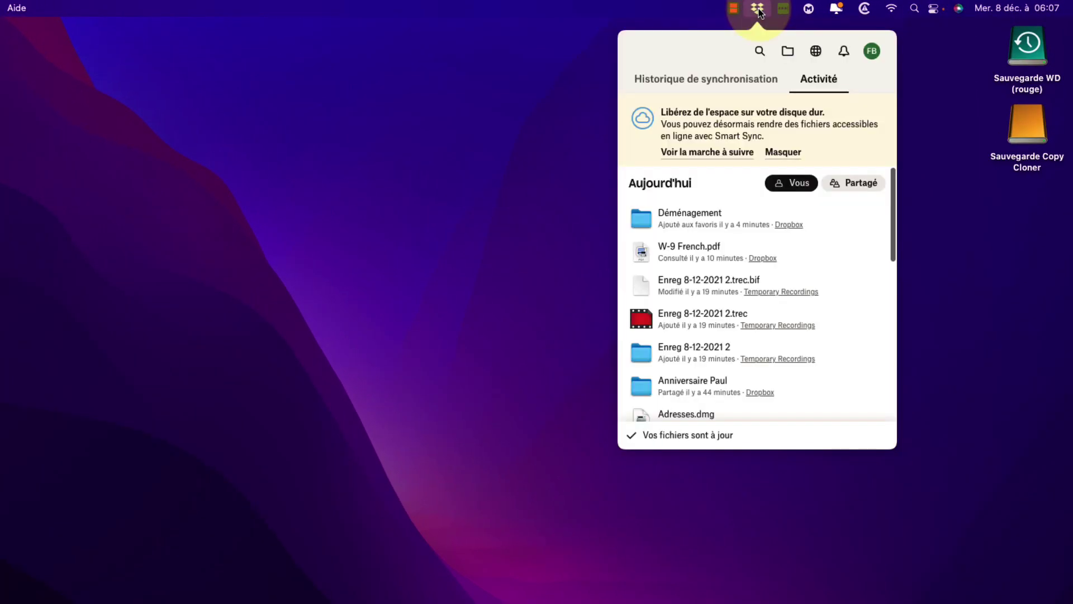
pyautogui.click(872, 50)
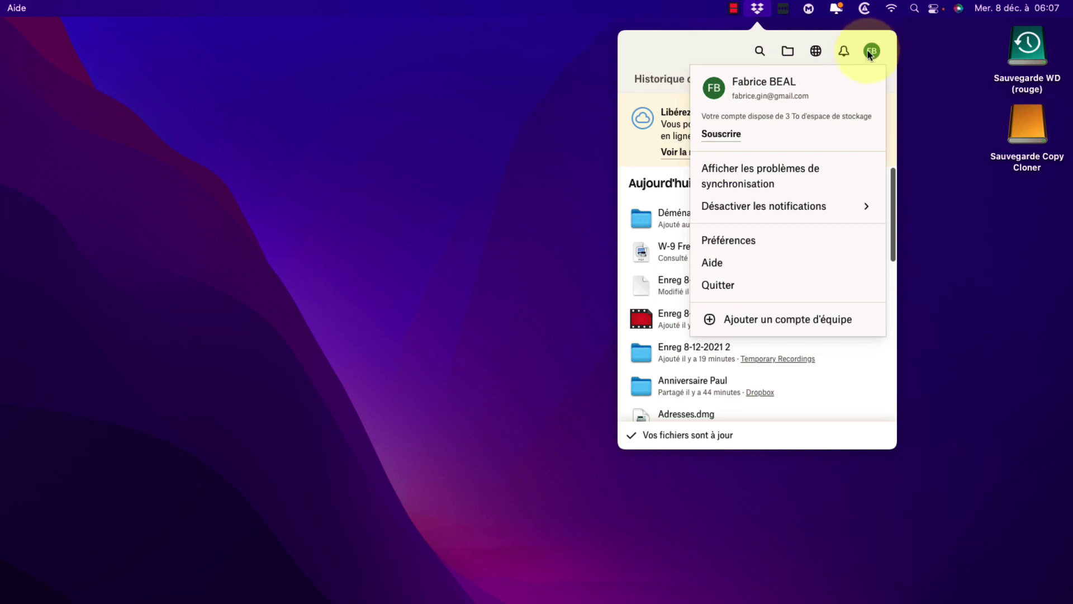
pyautogui.click(766, 236)
pyautogui.click(511, 159)
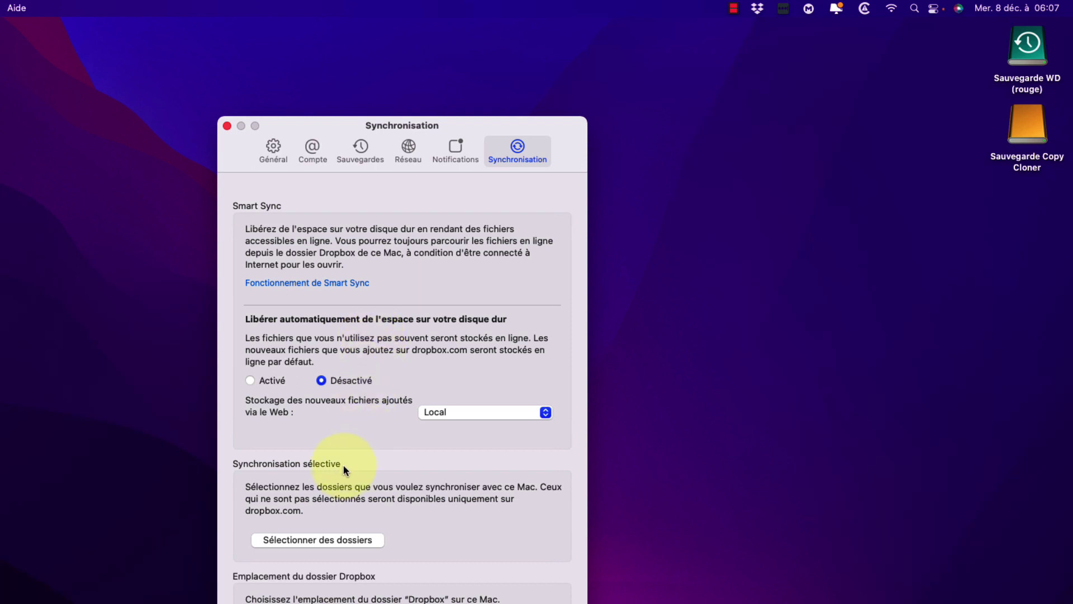
# Exclude the Divers folder from selective sync on this Mac and update the synchronisation preferences.
pyautogui.click(323, 539)
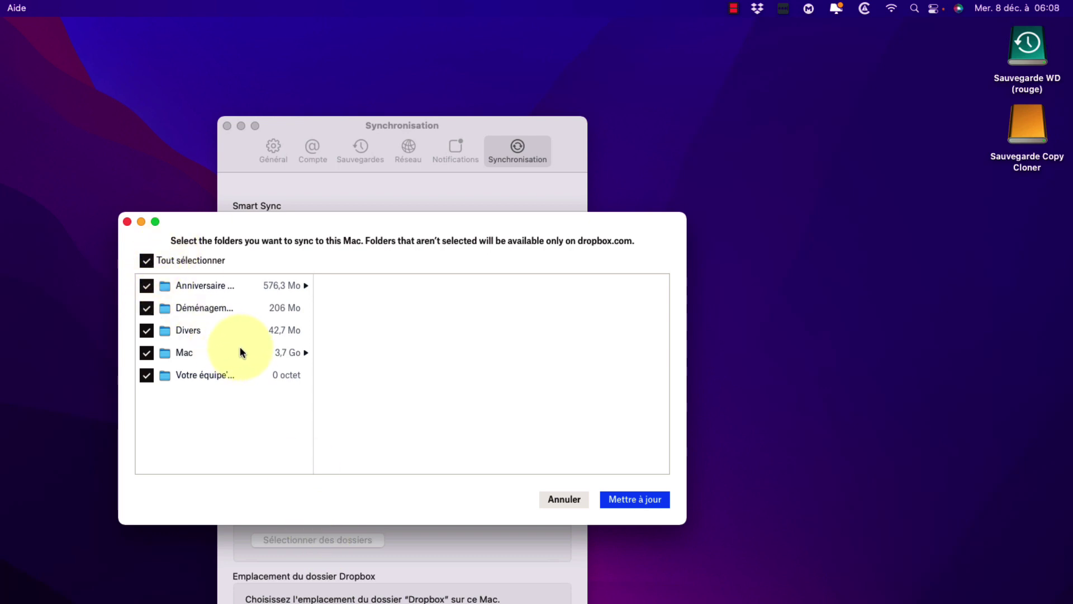
pyautogui.click(147, 331)
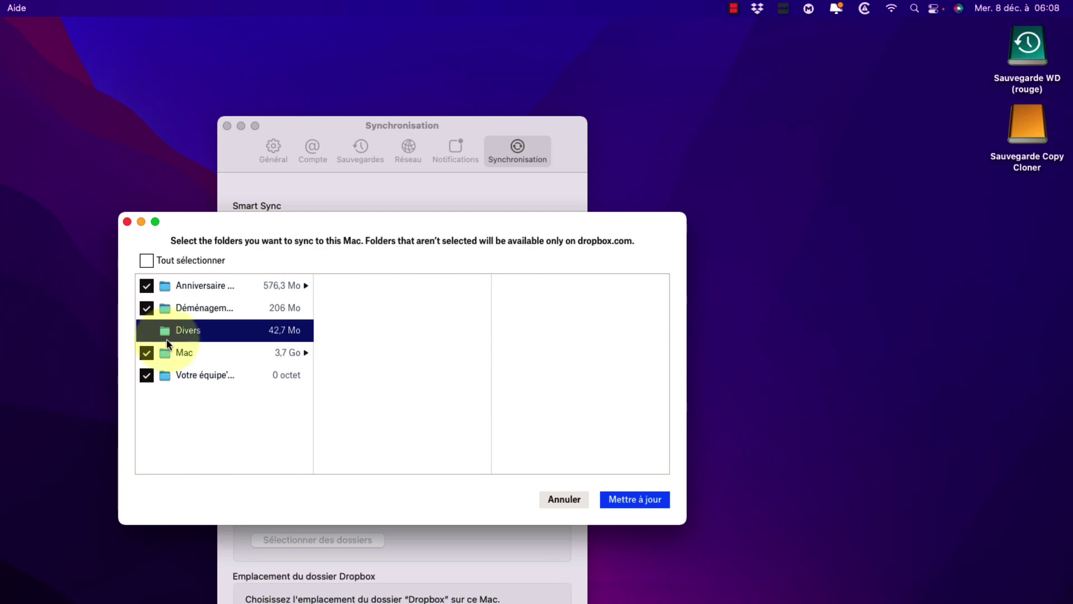
pyautogui.click(644, 501)
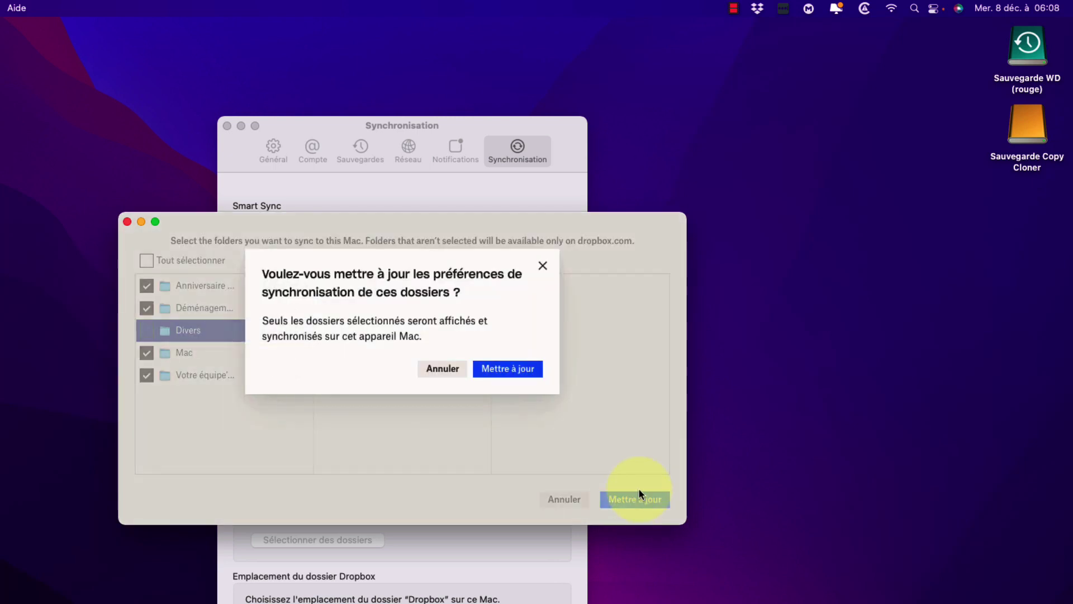
pyautogui.click(510, 369)
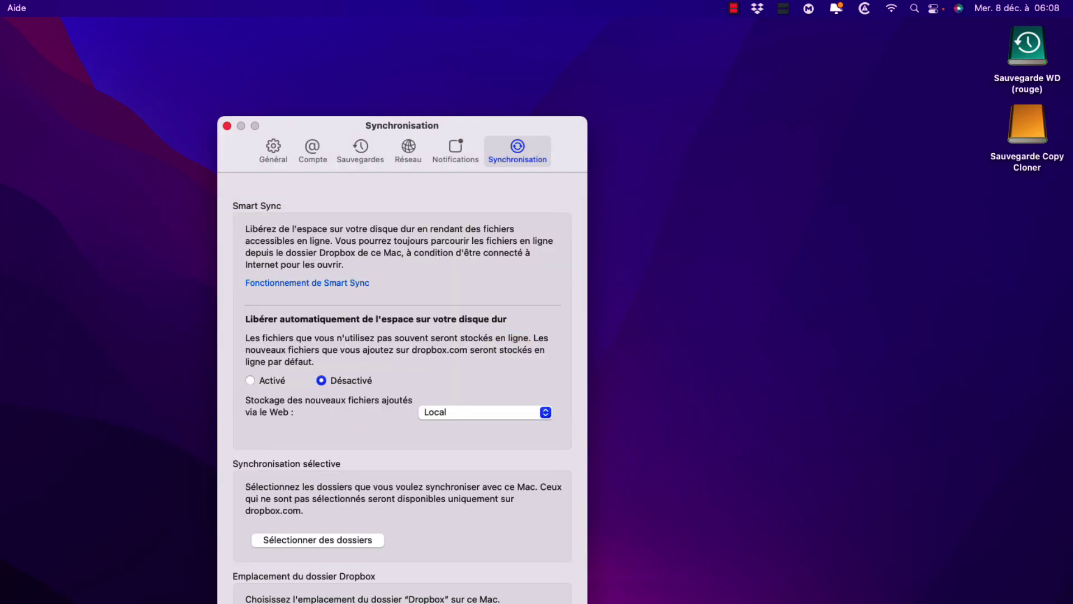
# Switch to Finder and check which folders remain in the local Dropbox folder.
pyautogui.press('super+Tab')
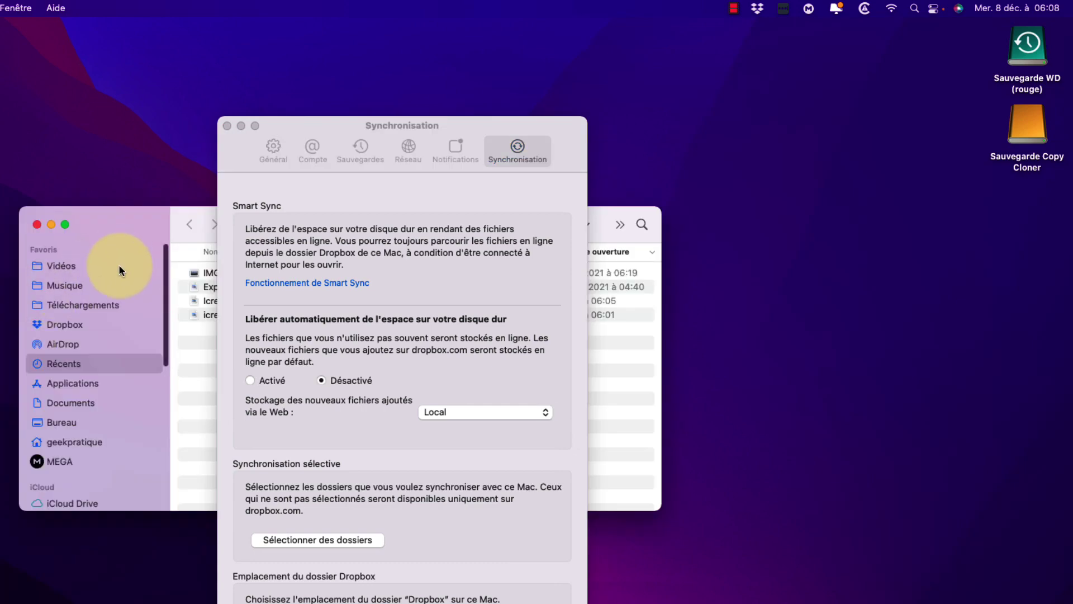
pyautogui.click(58, 325)
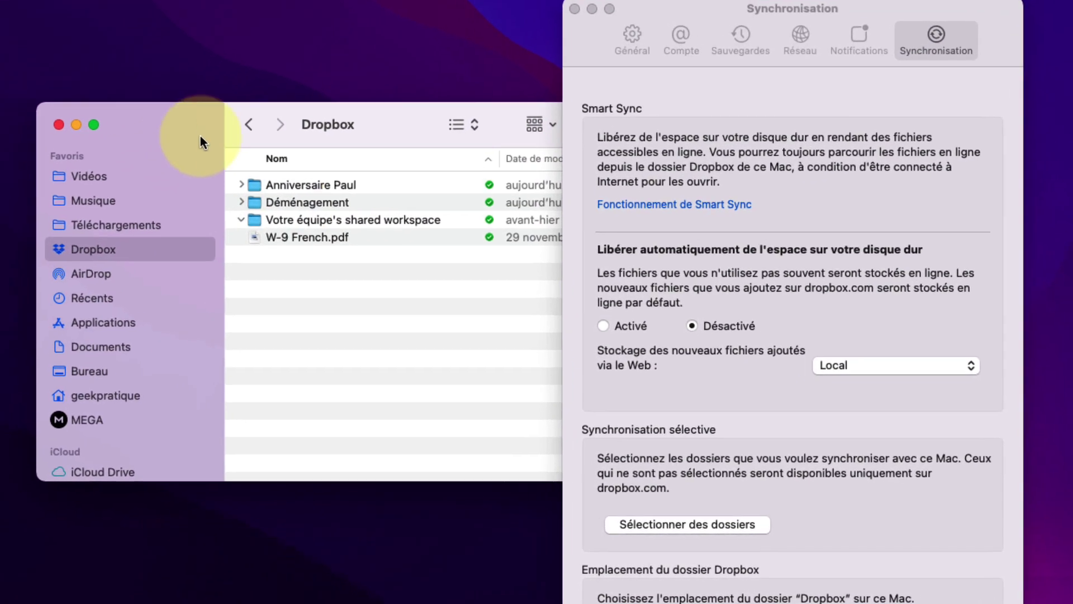
pyautogui.click(208, 280)
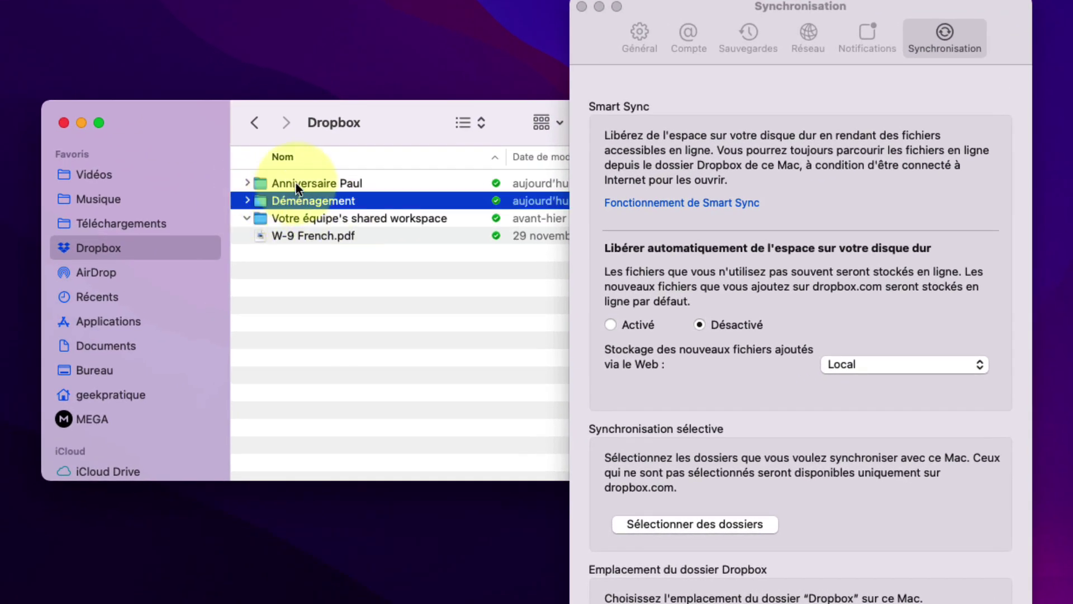
pyautogui.click(296, 182)
pyautogui.click(289, 201)
pyautogui.click(288, 217)
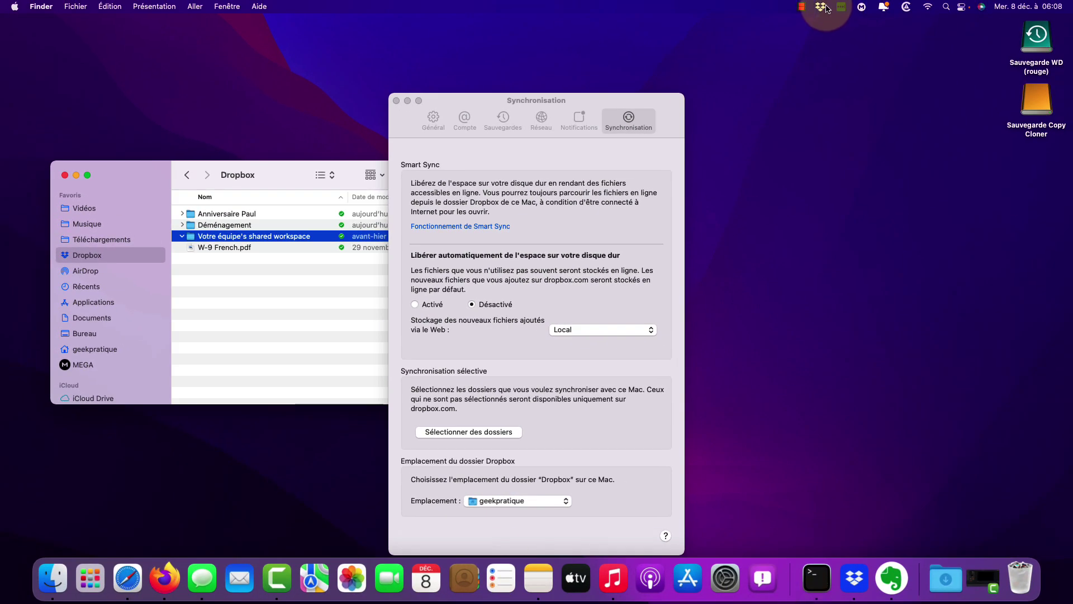
# Open the Dropbox website in Safari and check the home page for the Divers folder.
pyautogui.click(826, 8)
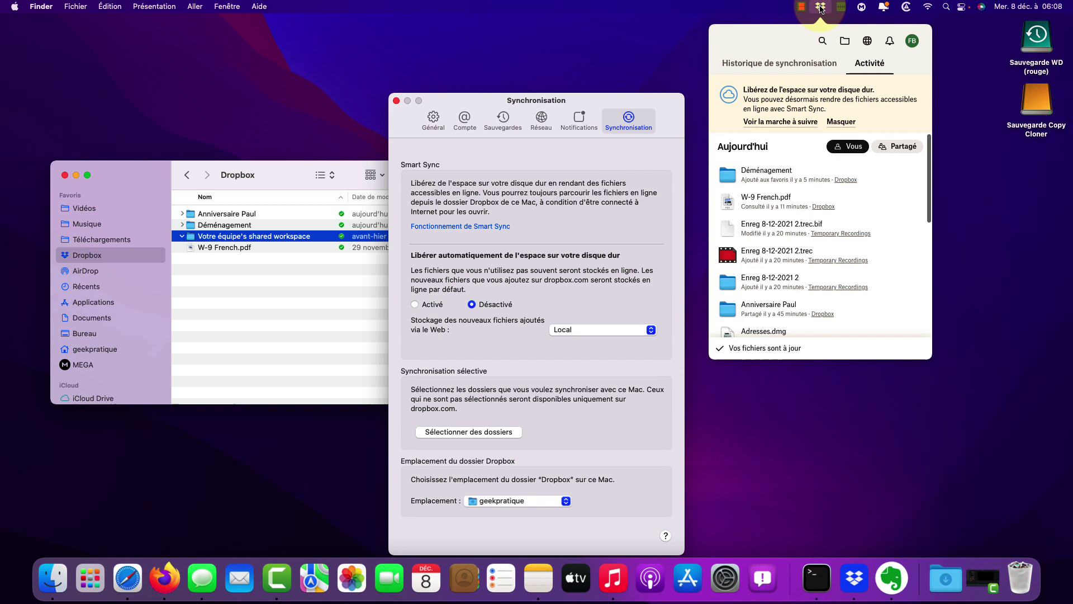
pyautogui.click(864, 39)
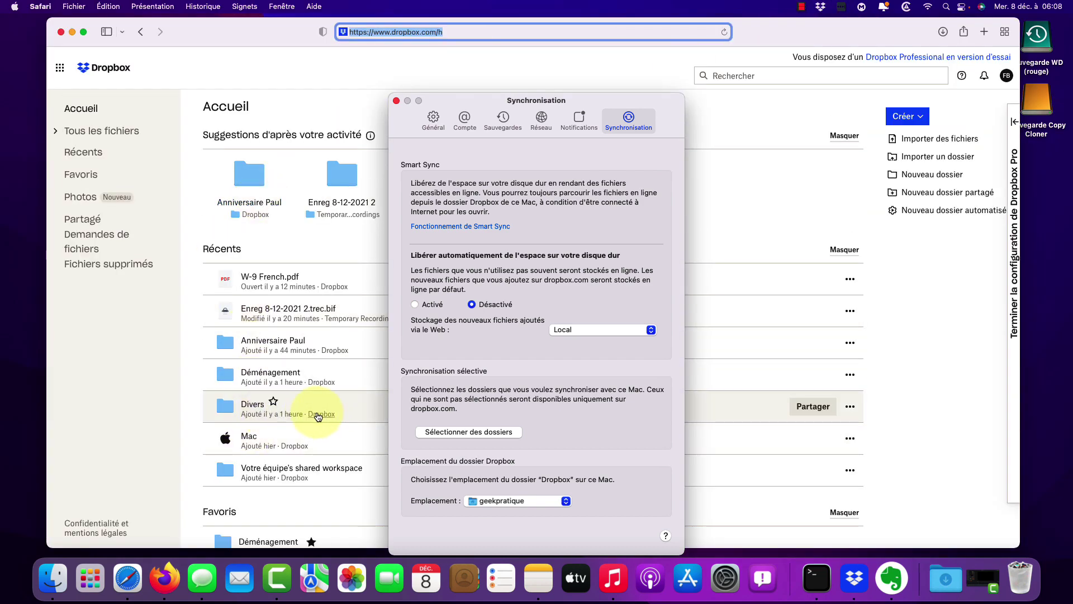
# Close the Dropbox preferences, switch to Finder and examine the first two folders stored in the local Dropbox folder.
pyautogui.click(396, 101)
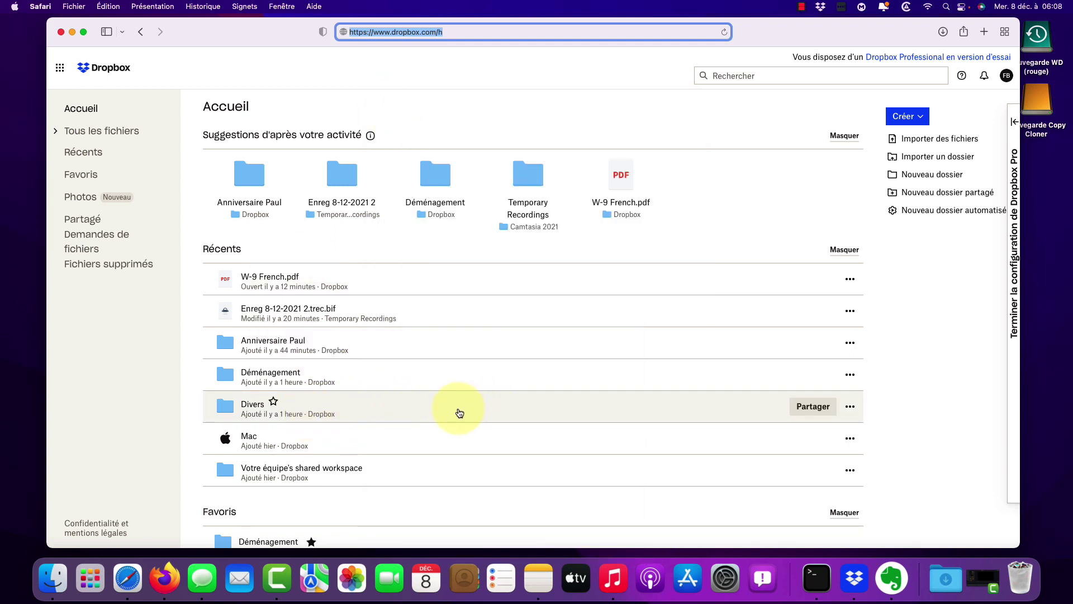
pyautogui.click(53, 579)
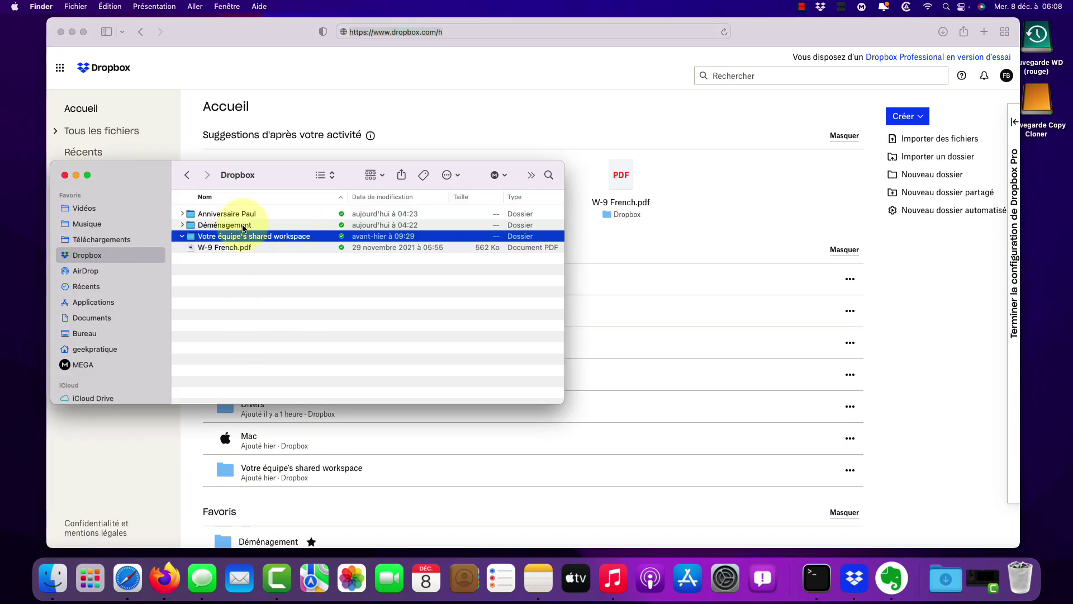
pyautogui.click(239, 226)
pyautogui.click(236, 215)
pyautogui.click(234, 226)
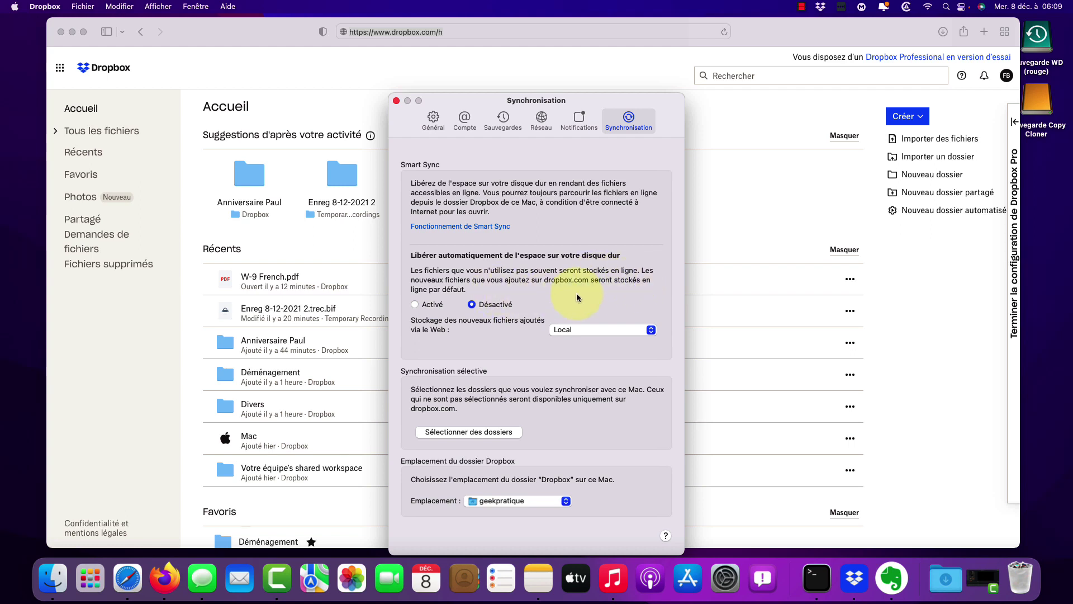
# Enable automatic freeing of disk space and disable notifications for files and folders shared with me and shared ones opened by other users.
pyautogui.click(415, 304)
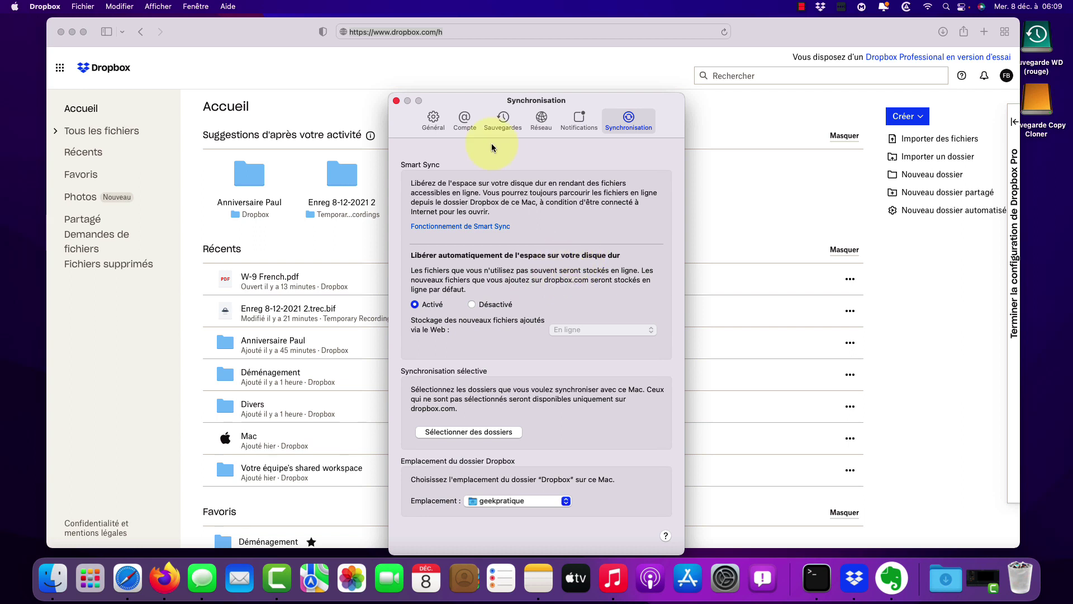
pyautogui.click(573, 126)
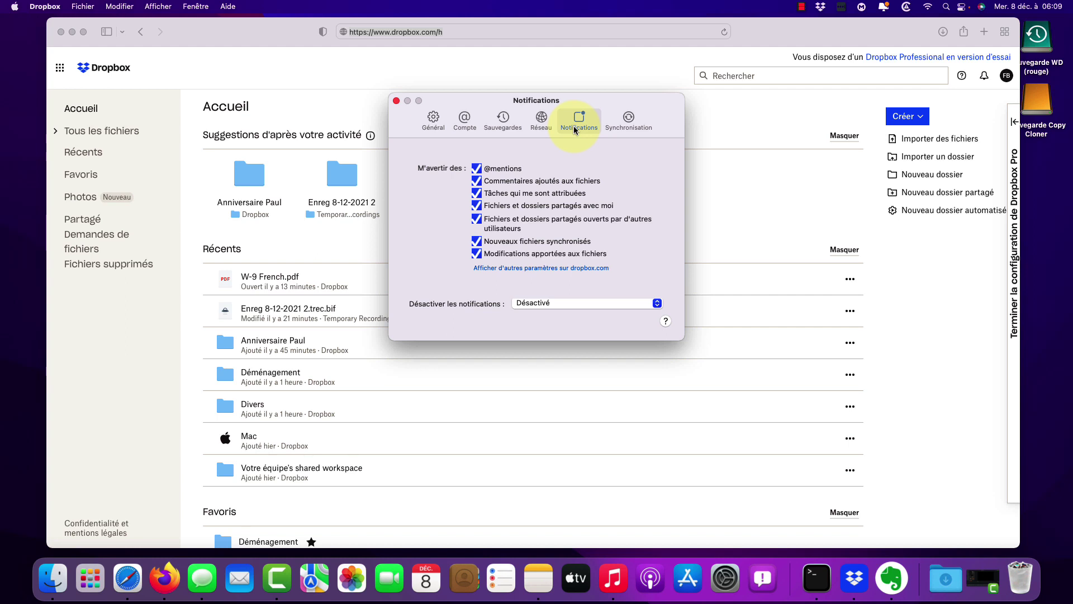
pyautogui.click(477, 206)
pyautogui.click(476, 219)
# Review the available durations for muting notifications, keep muting set to Désactivé and close the Dropbox preferences.
pyautogui.click(556, 303)
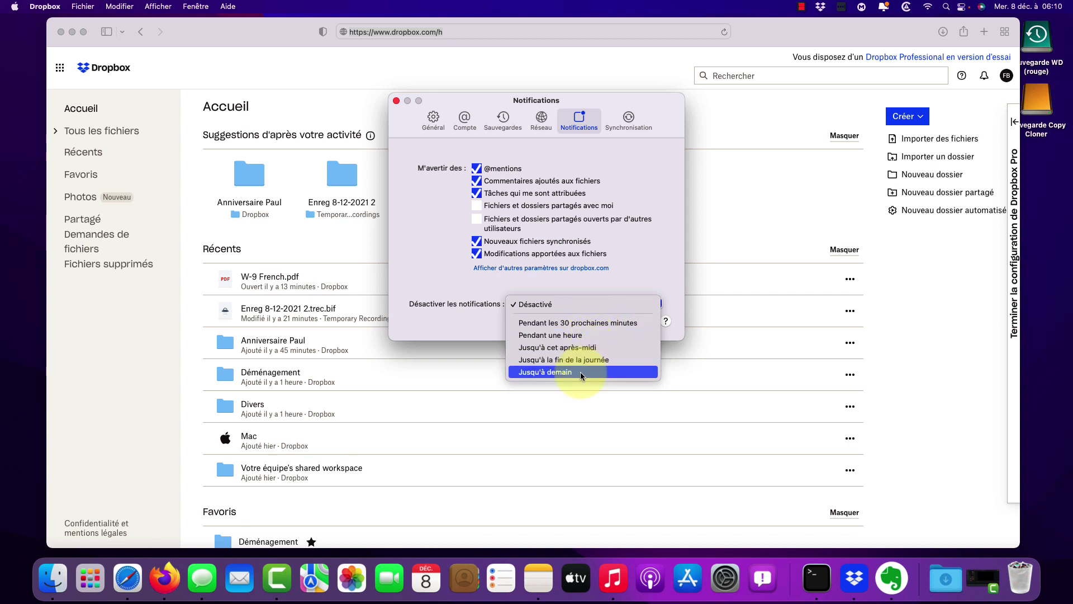
pyautogui.click(592, 303)
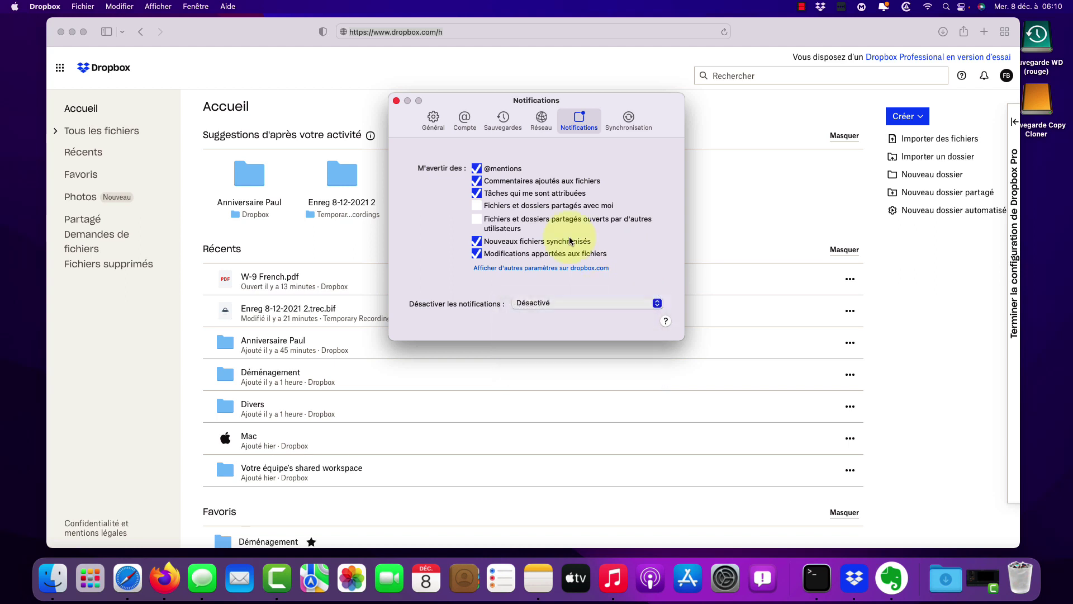
pyautogui.press('super+w')
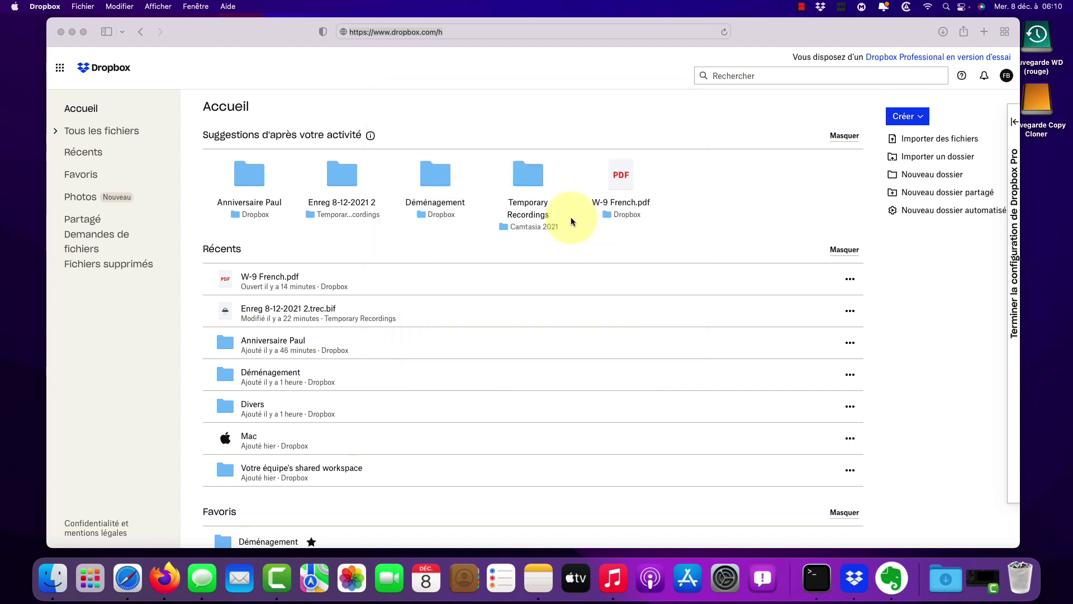